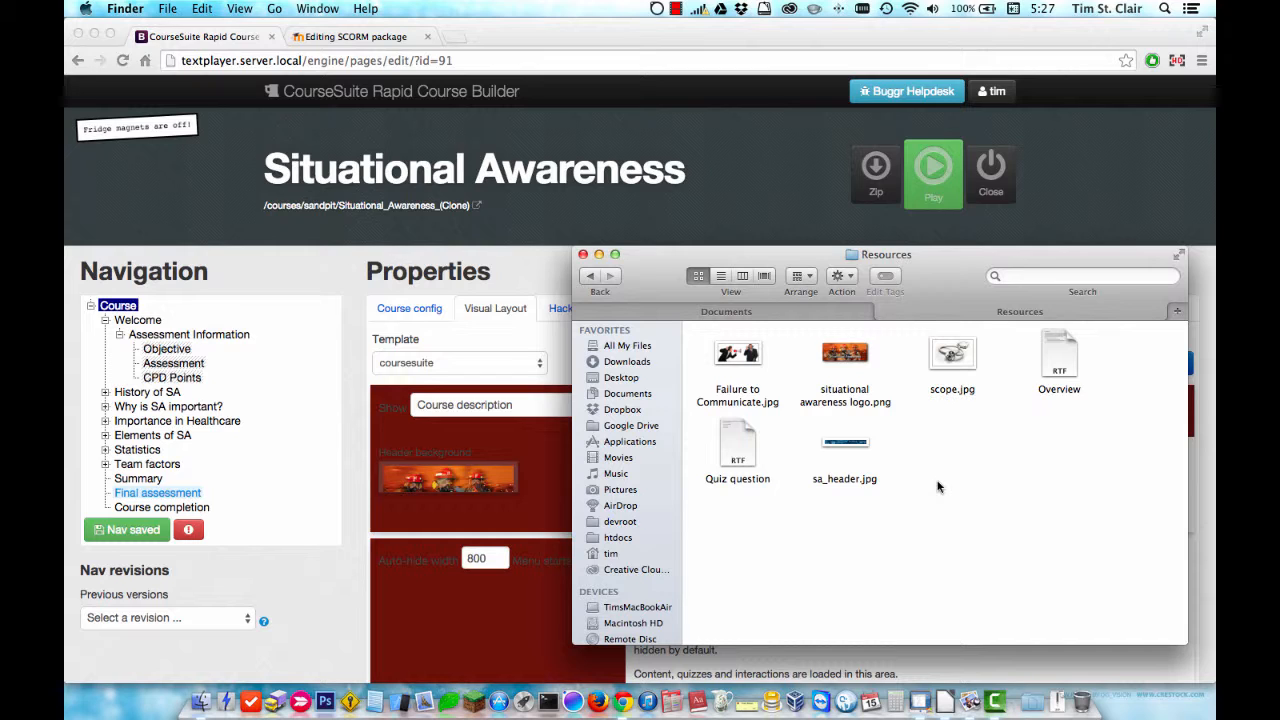
Step: Switch to Chrome, try the book template in the course's visual layout, and return to the coursesuite template
{"action": "left_click", "coordinate": [557, 222]}
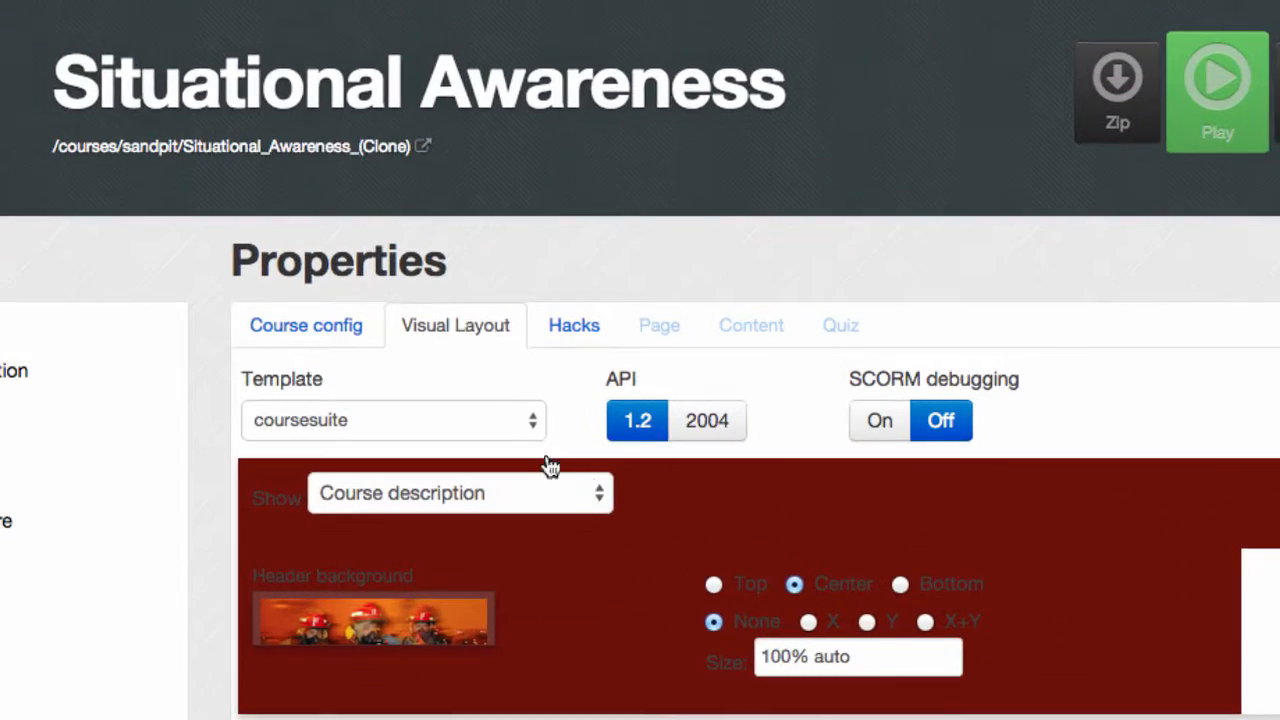
{"action": "left_click", "coordinate": [358, 275]}
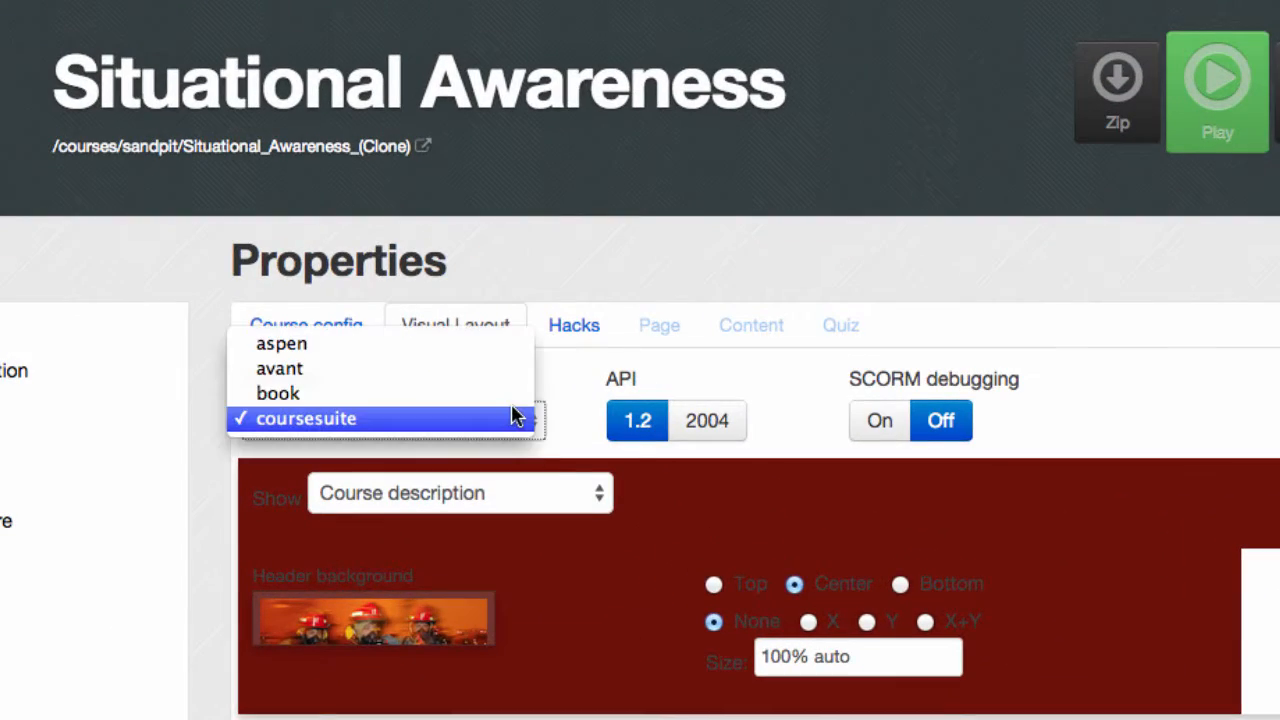
{"action": "left_click", "coordinate": [494, 393]}
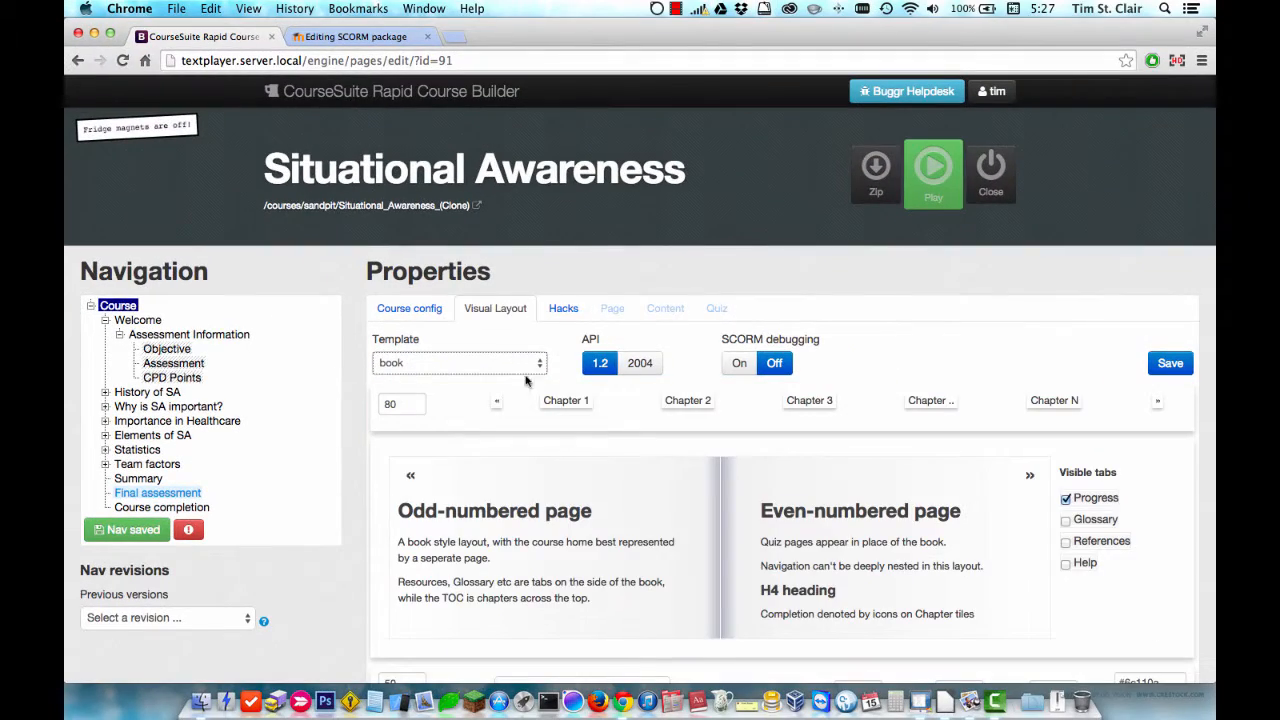
{"action": "scroll", "coordinate": [646, 514], "scroll_direction": "down", "scroll_amount": 2}
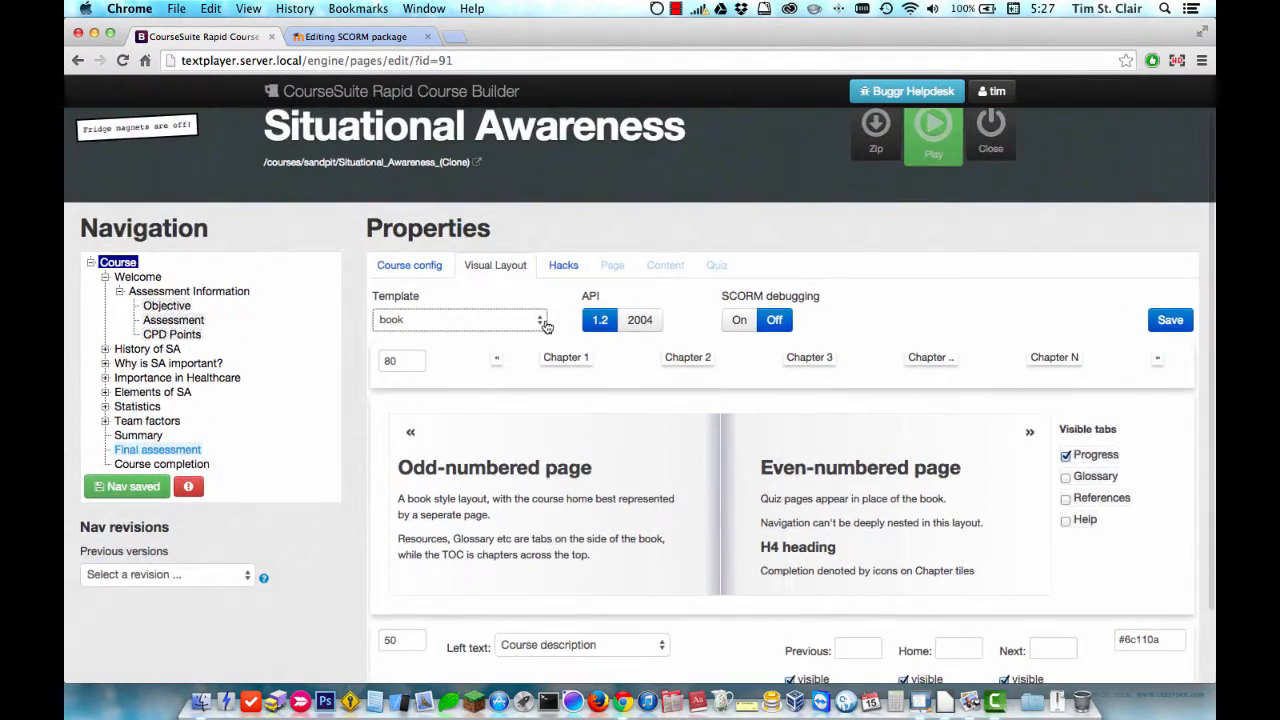
{"action": "left_click", "coordinate": [546, 327]}
{"action": "left_click", "coordinate": [491, 333]}
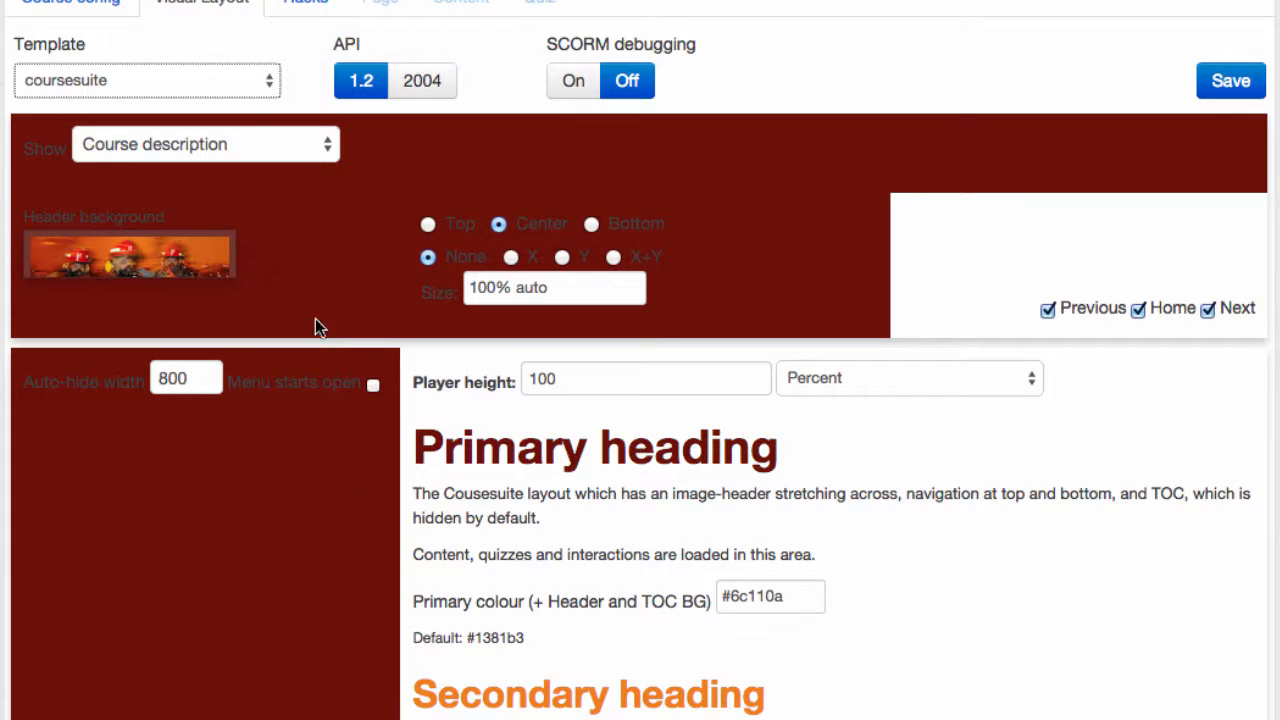
Step: Set the coursesuite layout's primary colour, used for the header and TOC background, to #52b893
{"action": "scroll", "coordinate": [334, 340], "scroll_direction": "down", "scroll_amount": 5}
{"action": "scroll", "coordinate": [334, 340], "scroll_direction": "up", "scroll_amount": 3}
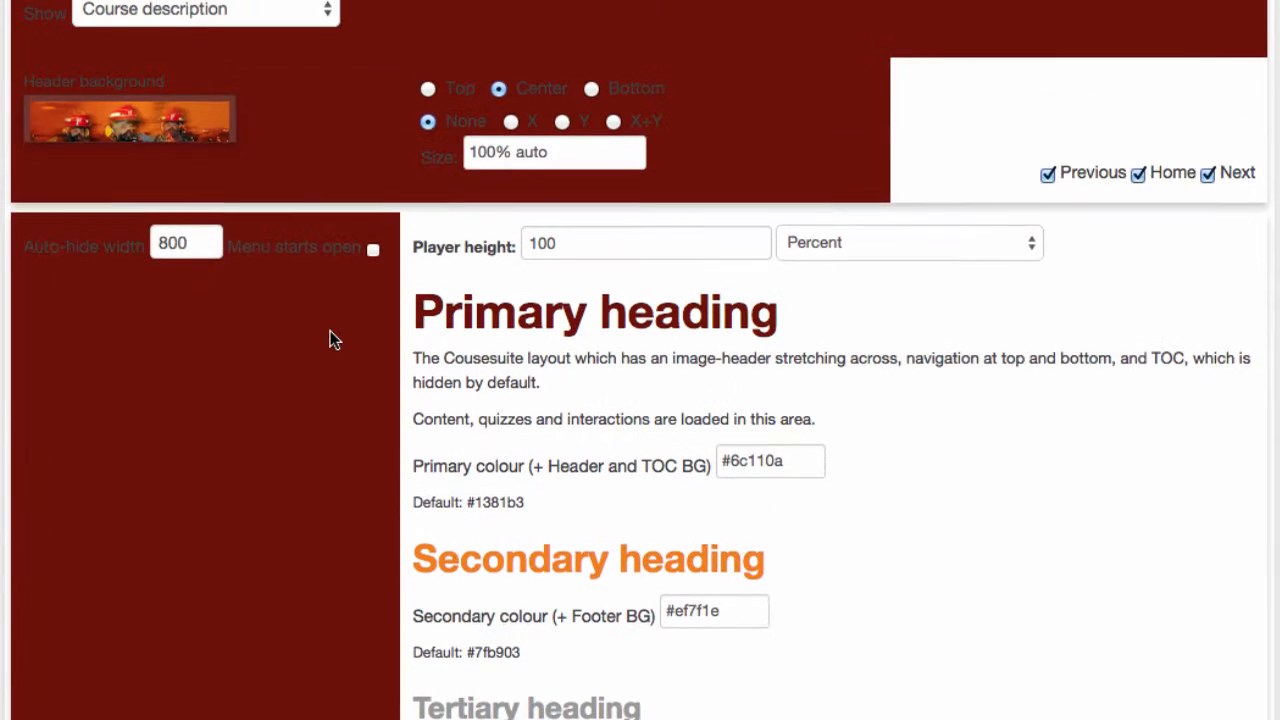
{"action": "scroll", "coordinate": [334, 340], "scroll_direction": "down", "scroll_amount": 3}
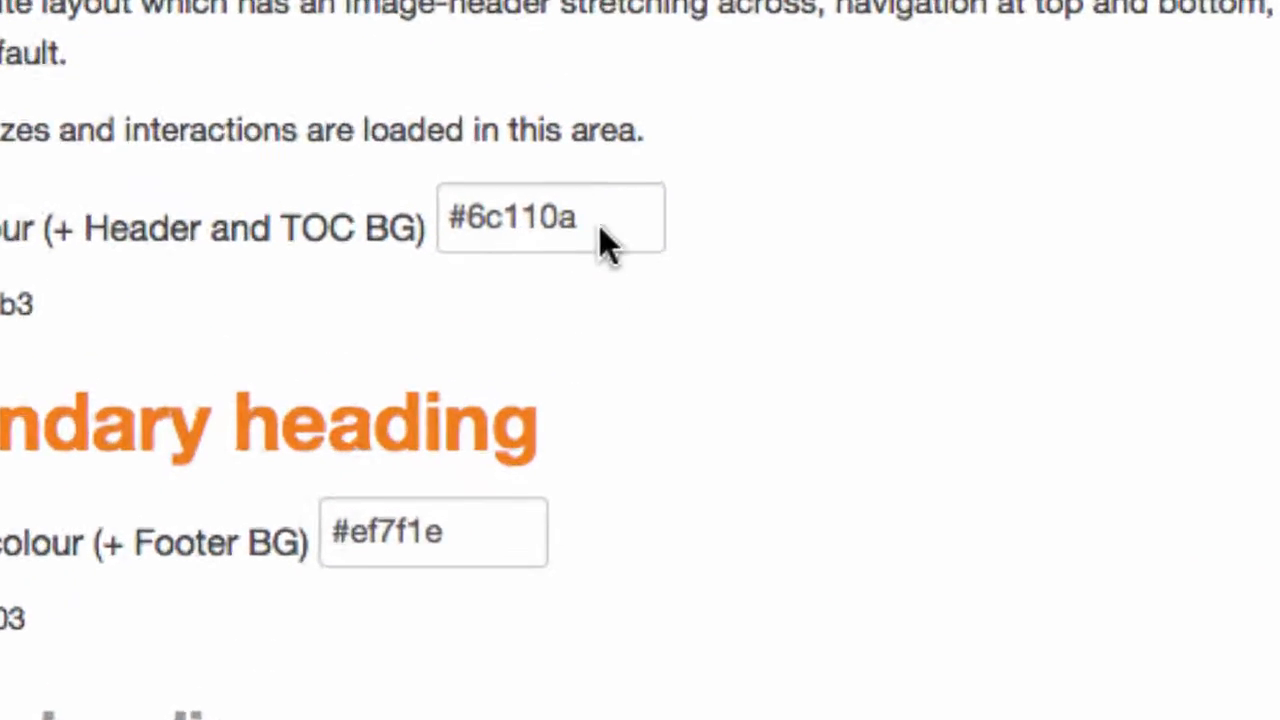
{"action": "left_click", "coordinate": [789, 277]}
{"action": "left_click_drag", "start_coordinate": [598, 430], "coordinate": [614, 349]}
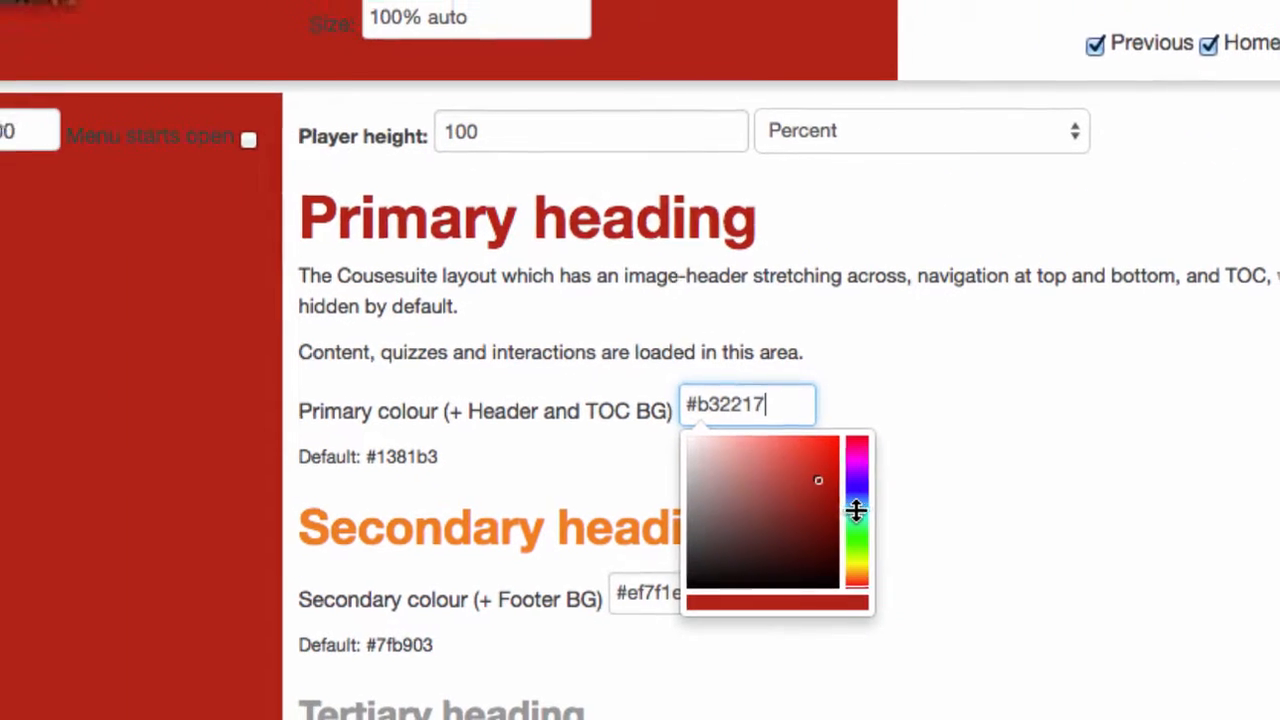
{"action": "left_click", "coordinate": [788, 463]}
{"action": "left_click_drag", "start_coordinate": [789, 409], "coordinate": [686, 400]}
{"action": "type", "text": "#52b893"}
Step: Set the layout's secondary colour to #0377b9 and its tertiary colour to #7a8a9a
{"action": "left_click", "coordinate": [963, 417]}
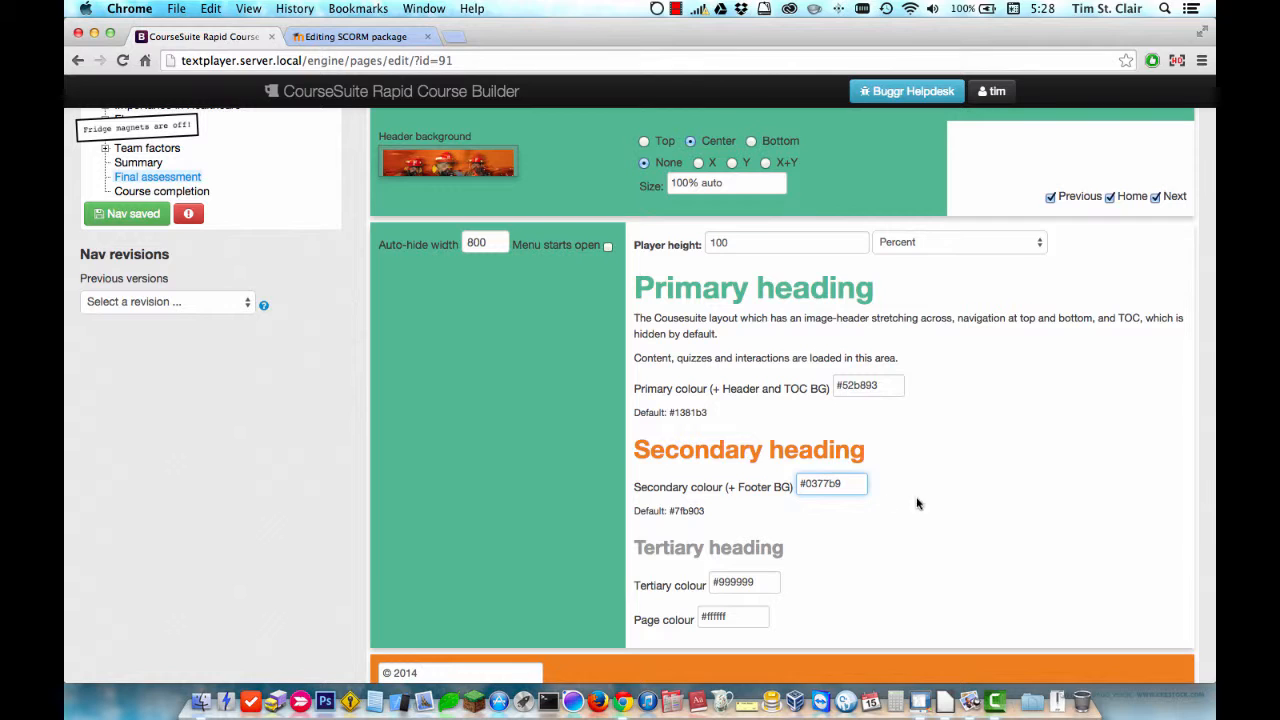
{"action": "left_click", "coordinate": [918, 503]}
{"action": "double_click", "coordinate": [757, 581]}
{"action": "type", "text": "#7a8a9a"}
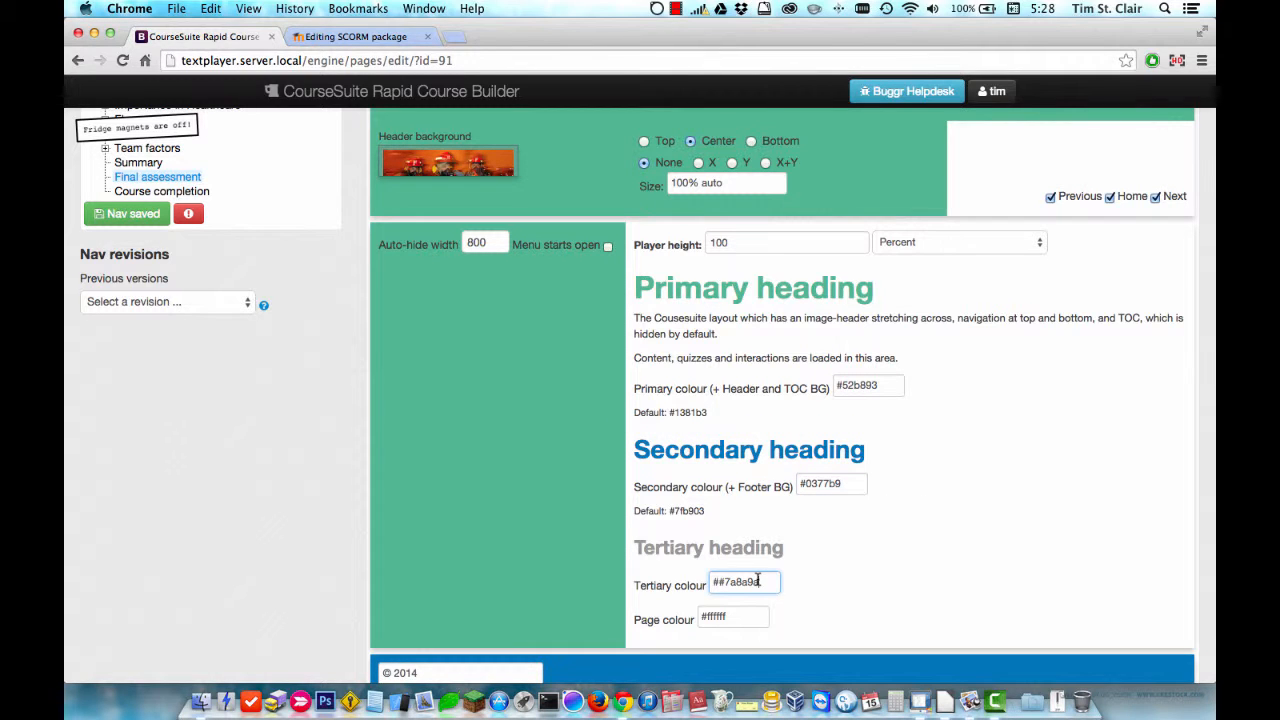
{"action": "left_click", "coordinate": [716, 582]}
{"action": "key", "text": "BackSpace"}
{"action": "left_click", "coordinate": [902, 575]}
Step: Open the image browser for the header background and select the existing header image
{"action": "scroll", "coordinate": [902, 575], "scroll_direction": "up", "scroll_amount": 5}
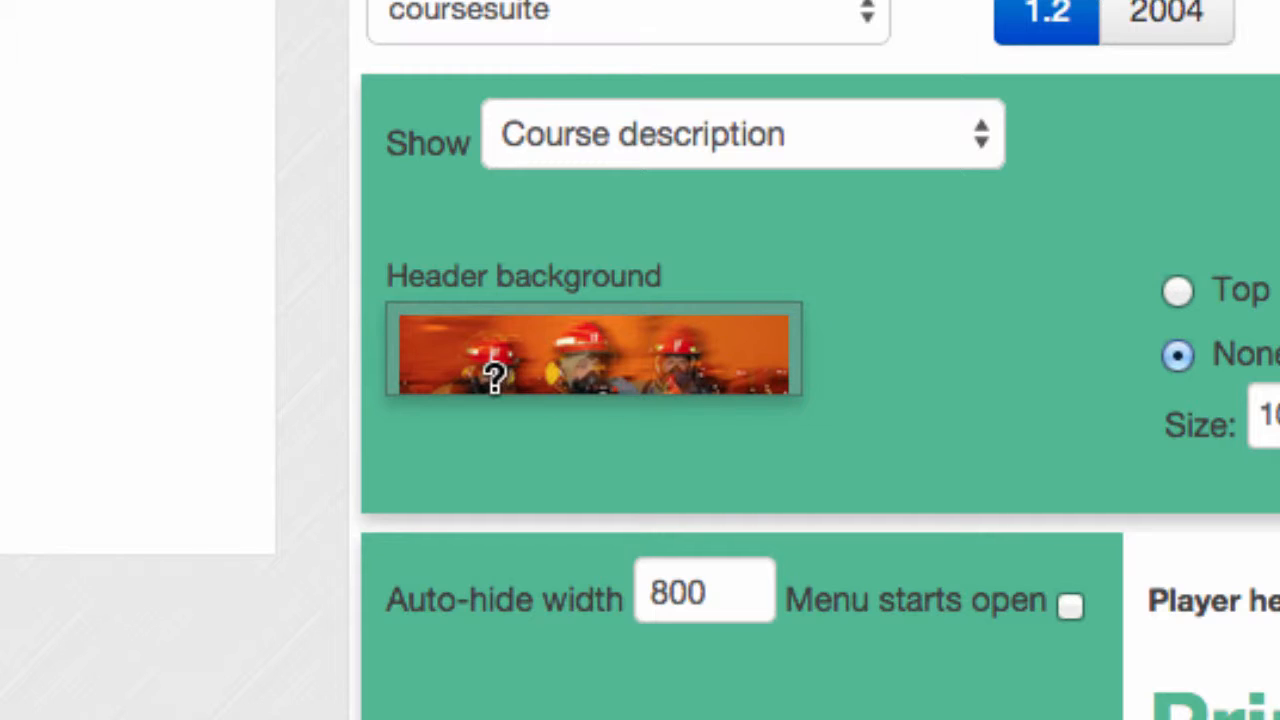
{"action": "left_click", "coordinate": [603, 366]}
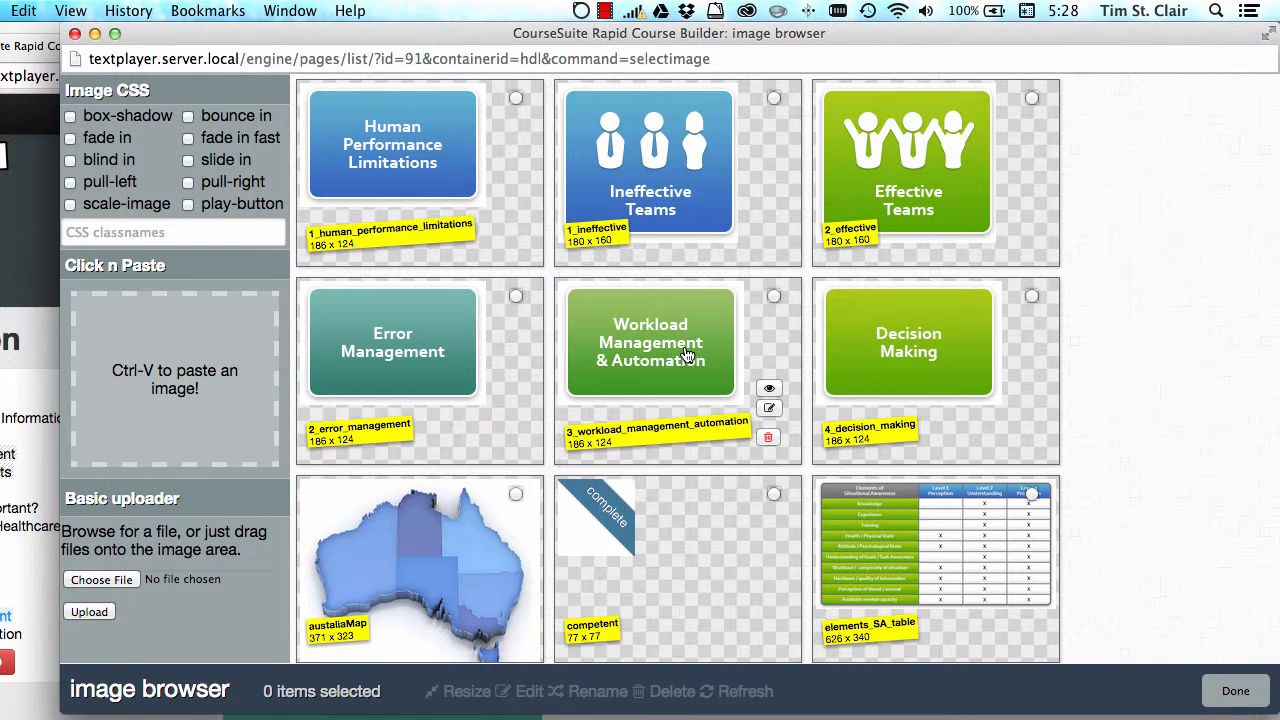
{"action": "scroll", "coordinate": [687, 356], "scroll_direction": "down", "scroll_amount": 2}
{"action": "scroll", "coordinate": [687, 356], "scroll_direction": "down", "scroll_amount": 5}
{"action": "left_click", "coordinate": [951, 402]}
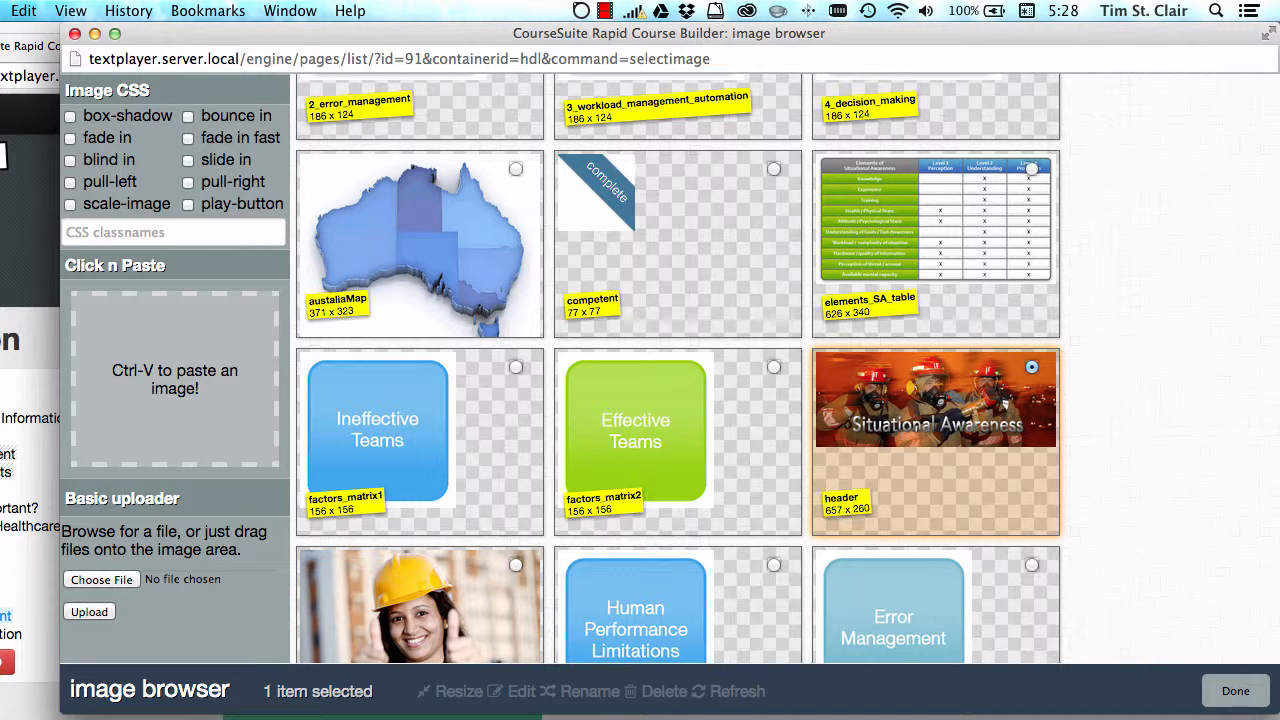
Step: Copy the whole sa_header.jpg image from Preview and paste it into the course's image browser
{"action": "key", "text": "super+Tab"}
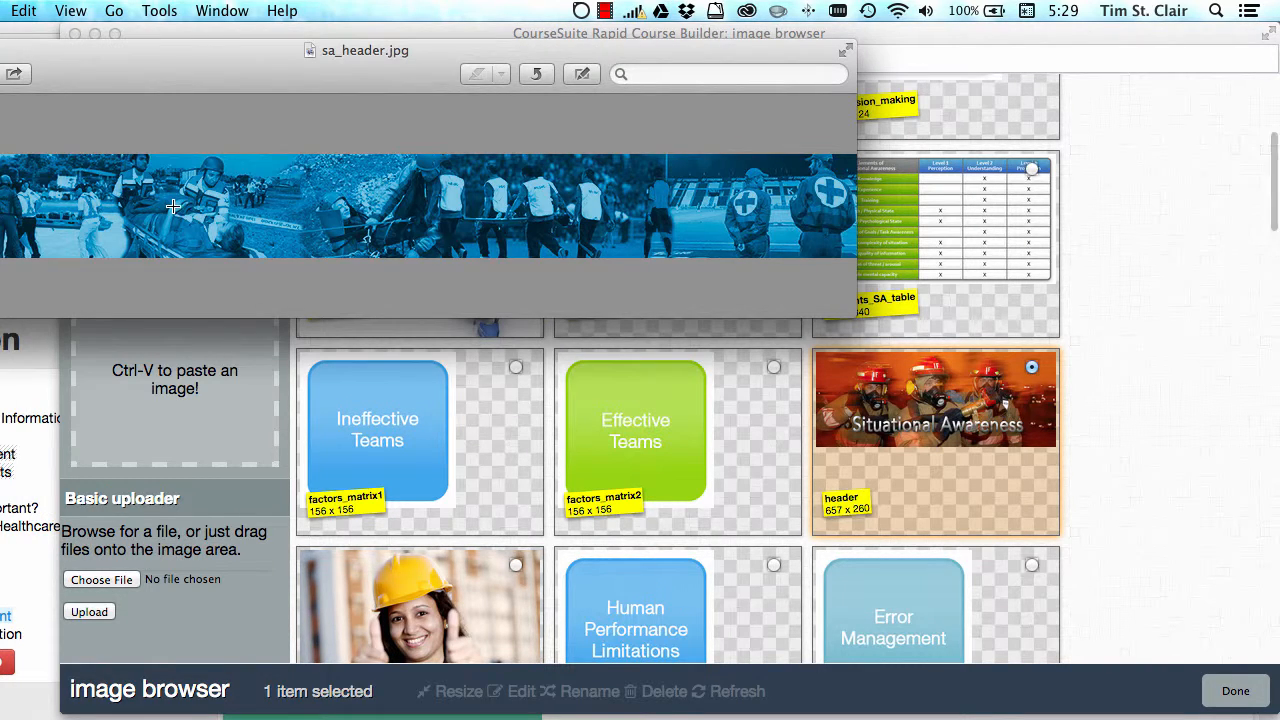
{"action": "key", "text": "super+a"}
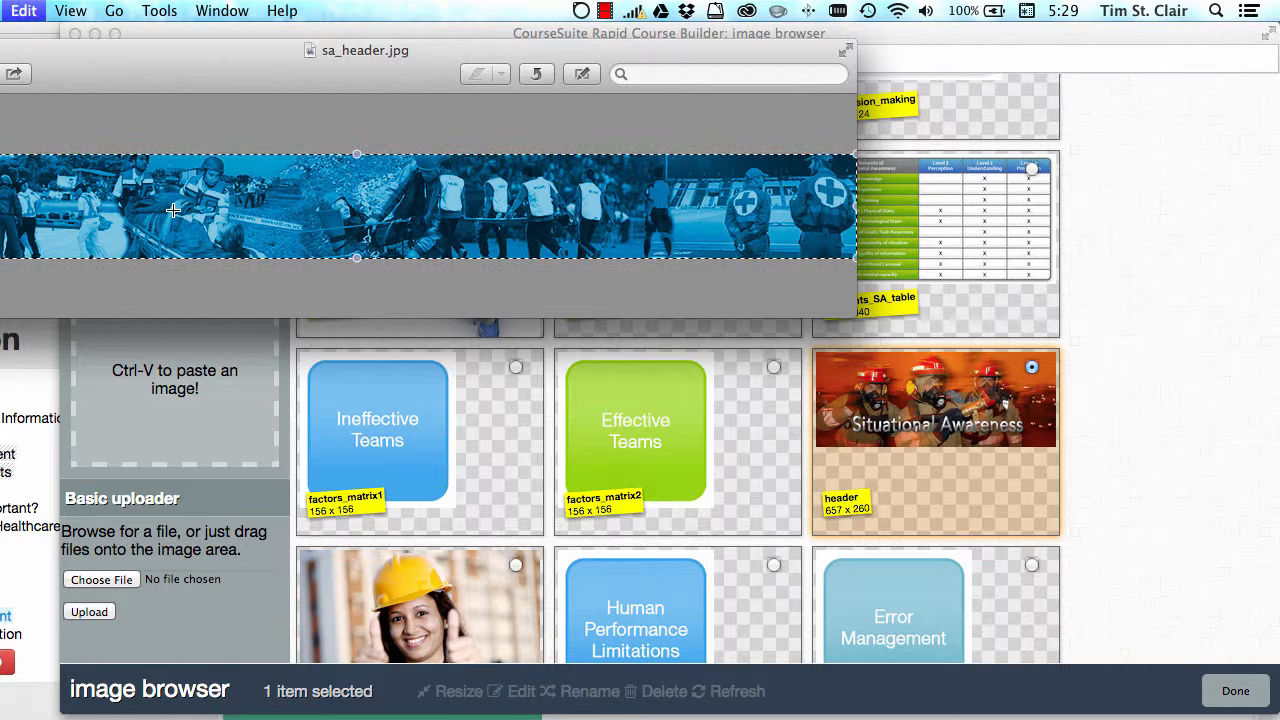
{"action": "left_click", "coordinate": [1129, 333]}
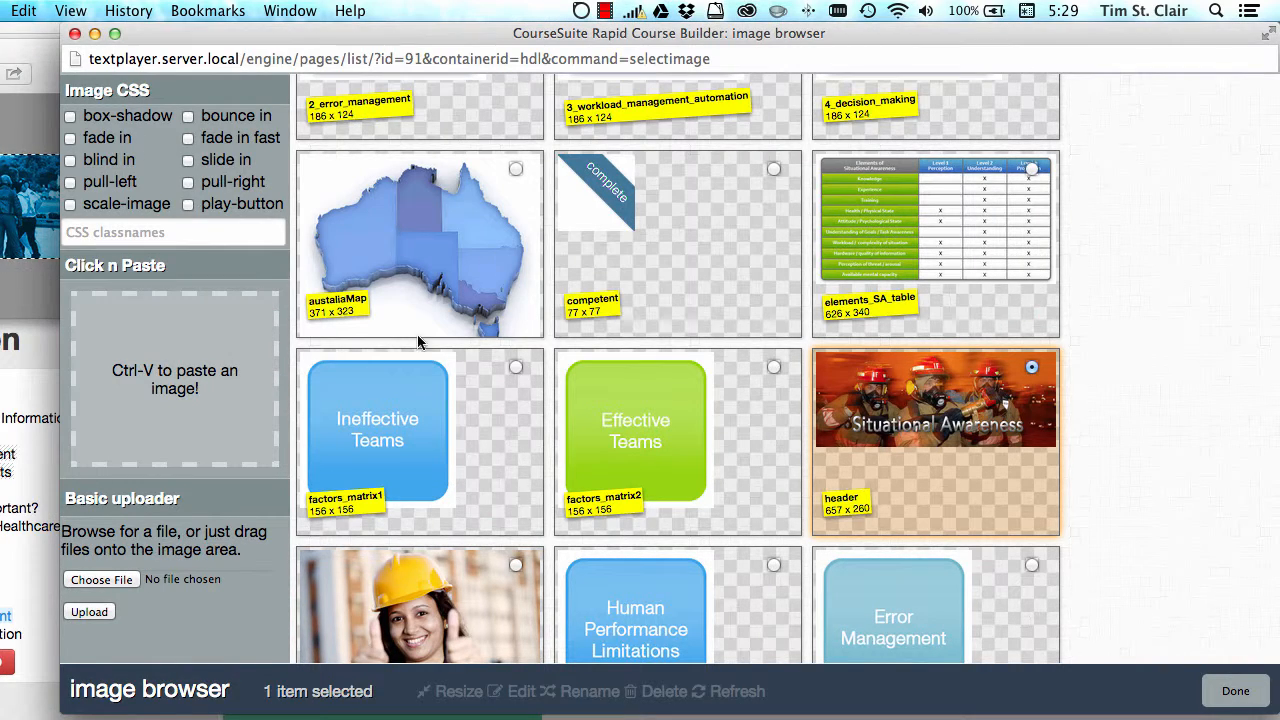
{"action": "key", "text": "super+v"}
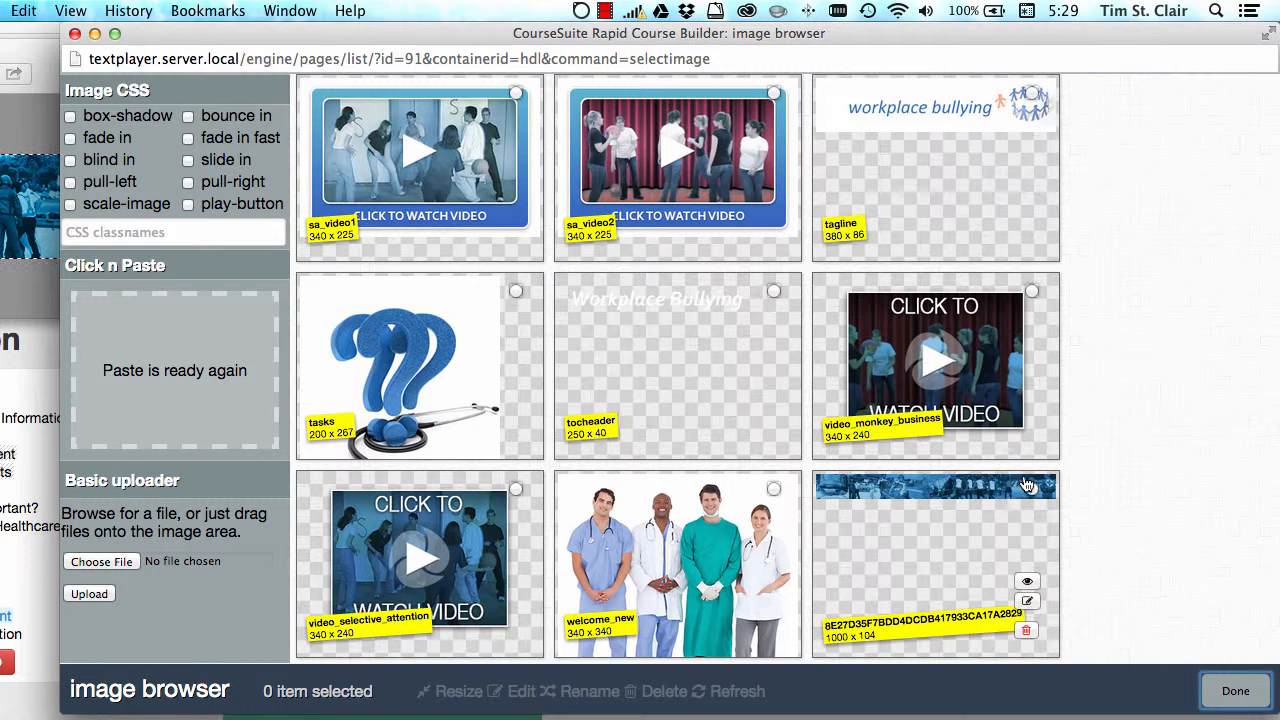
Step: Use the pasted blue banner image as the header background and save the visual layout
{"action": "left_click", "coordinate": [1035, 493]}
{"action": "left_click", "coordinate": [968, 502]}
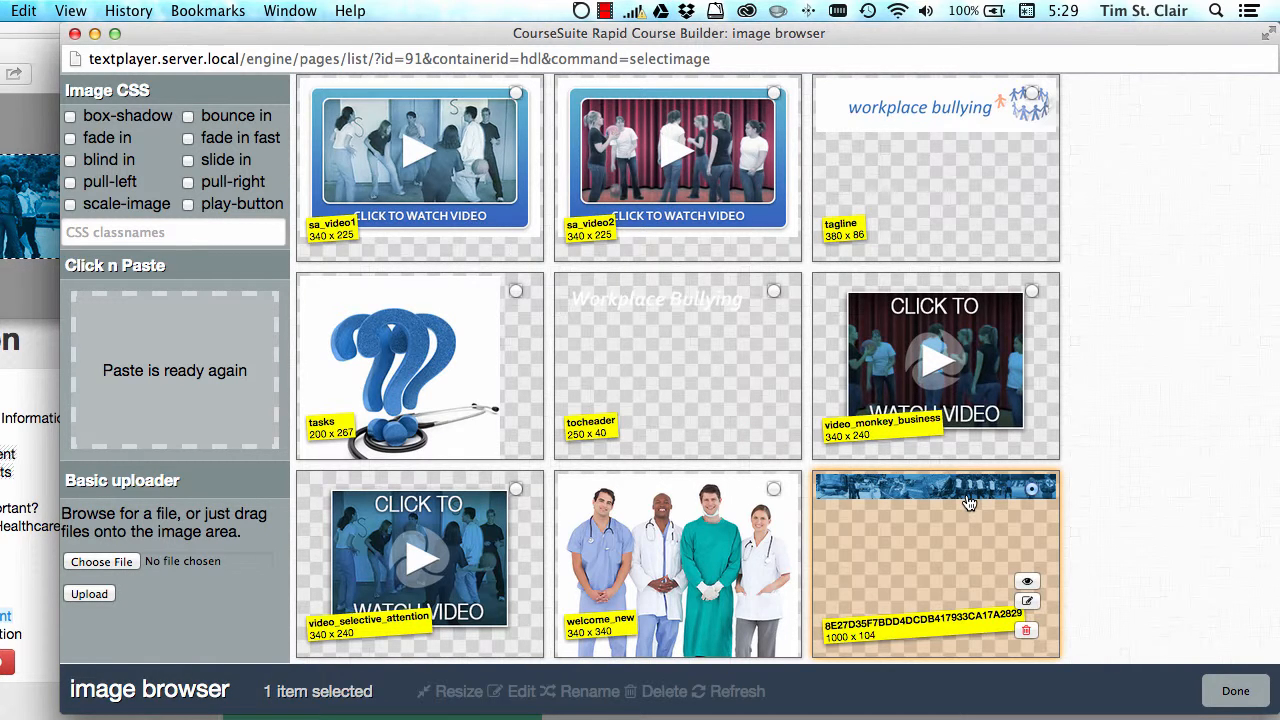
{"action": "left_click", "coordinate": [1235, 690]}
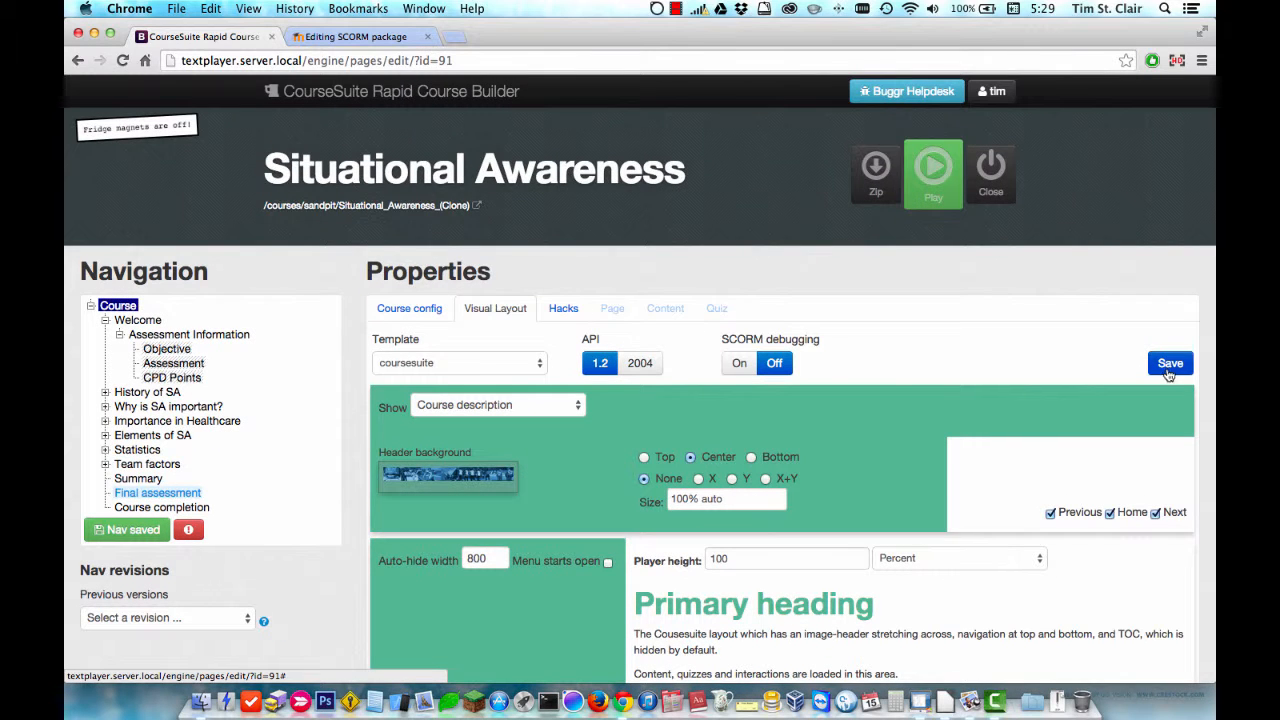
{"action": "left_click", "coordinate": [1170, 363]}
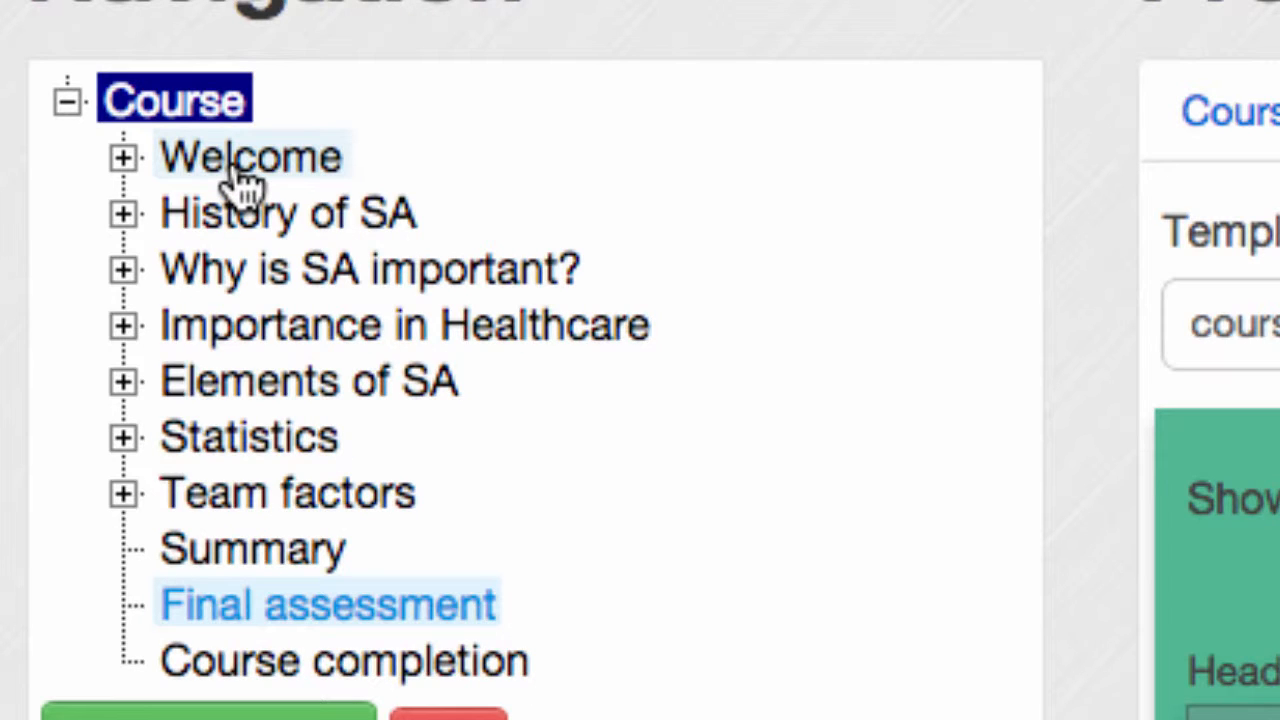
Step: Create a child page named Objectives under Welcome in the course navigation
{"action": "right_click", "coordinate": [243, 180]}
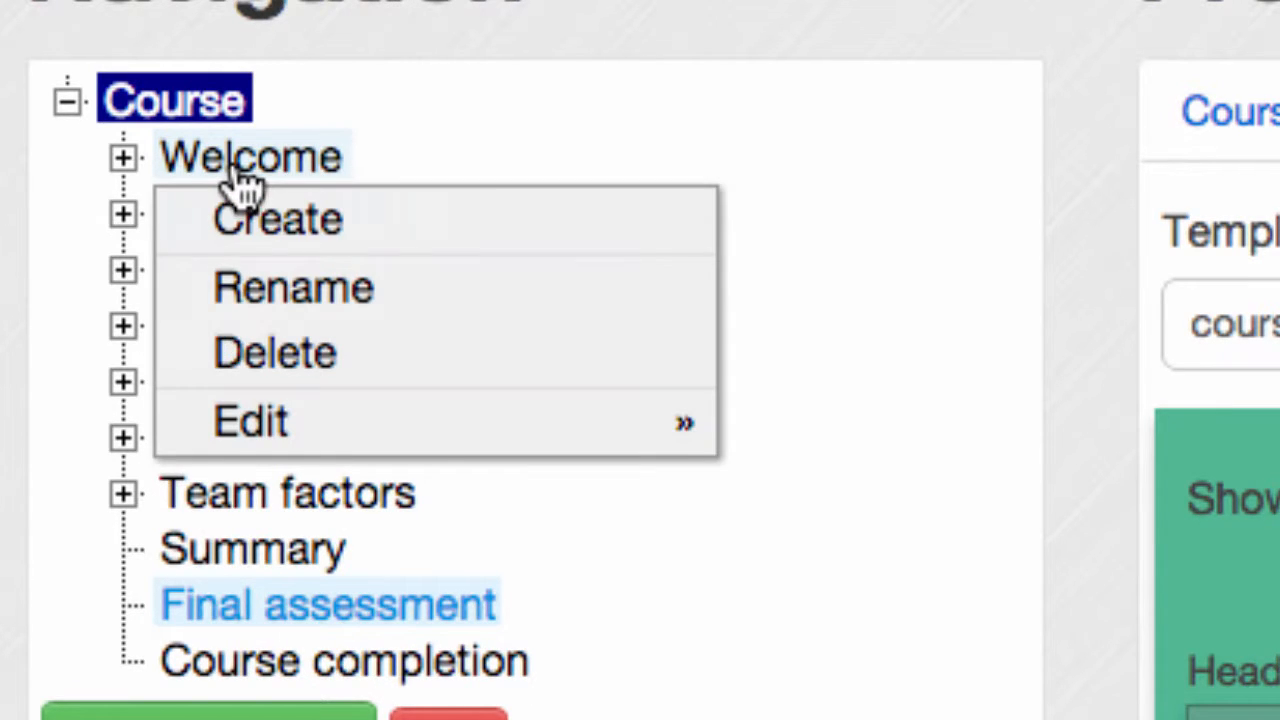
{"action": "left_click", "coordinate": [285, 220]}
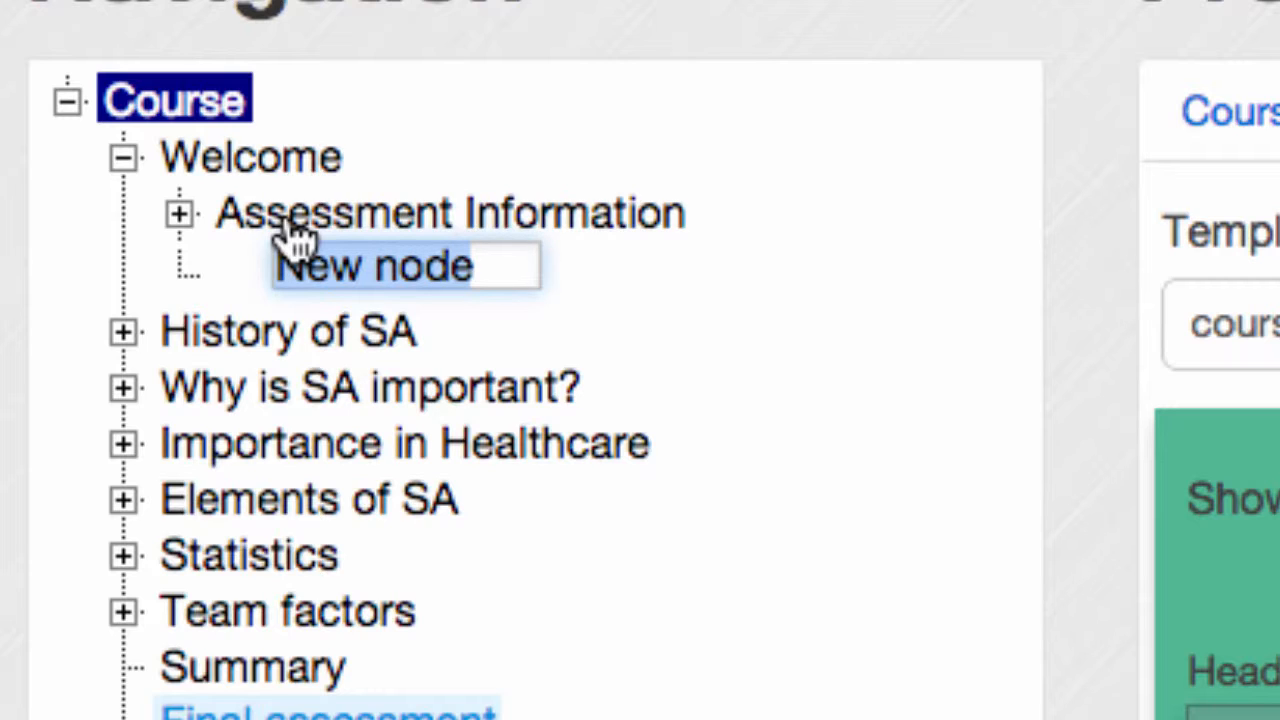
{"action": "type", "text": "Ob"}
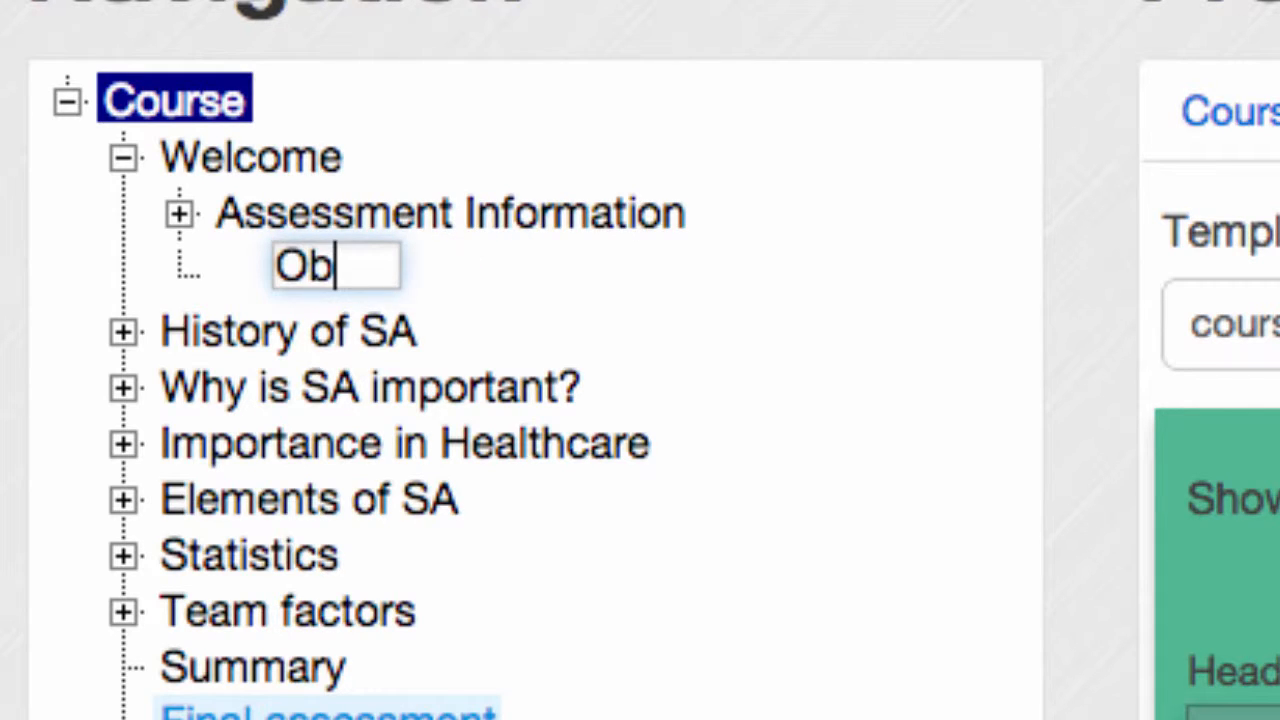
{"action": "type", "text": "jectives"}
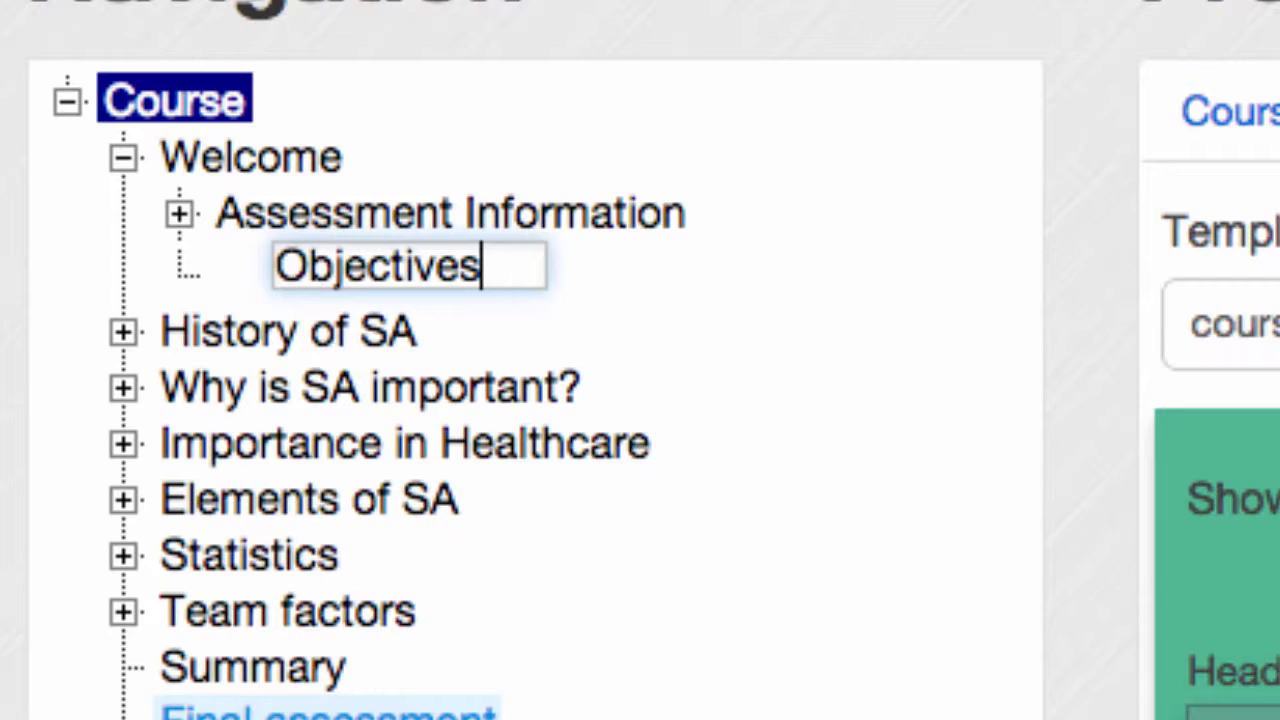
{"action": "key", "text": "Return"}
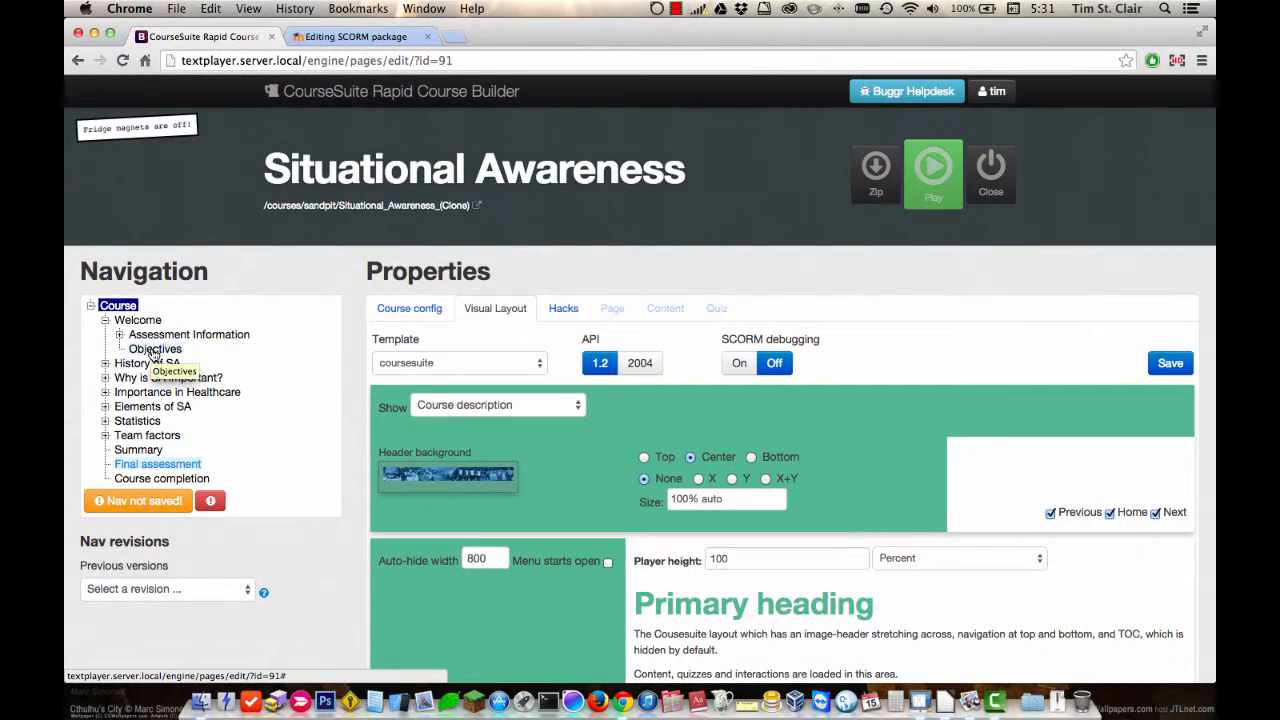
Step: Open the Objectives page's content and delete all of its placeholder text
{"action": "left_click", "coordinate": [152, 350]}
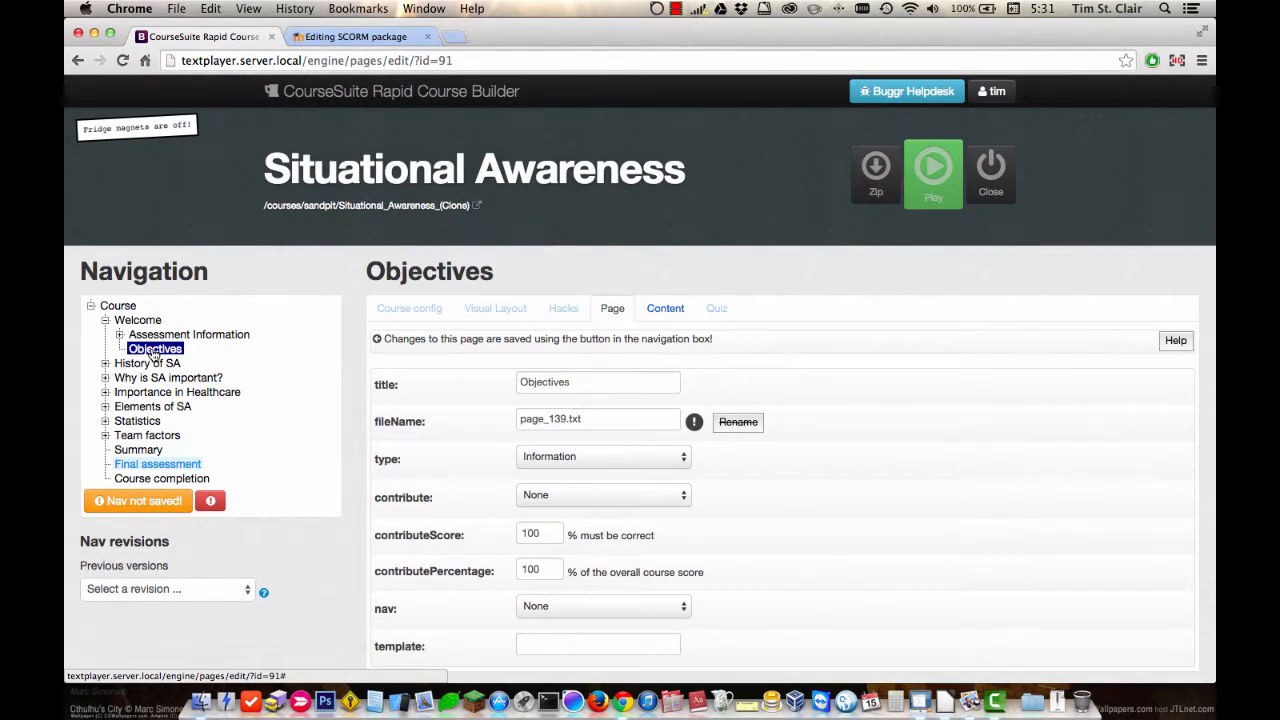
{"action": "left_click", "coordinate": [668, 308]}
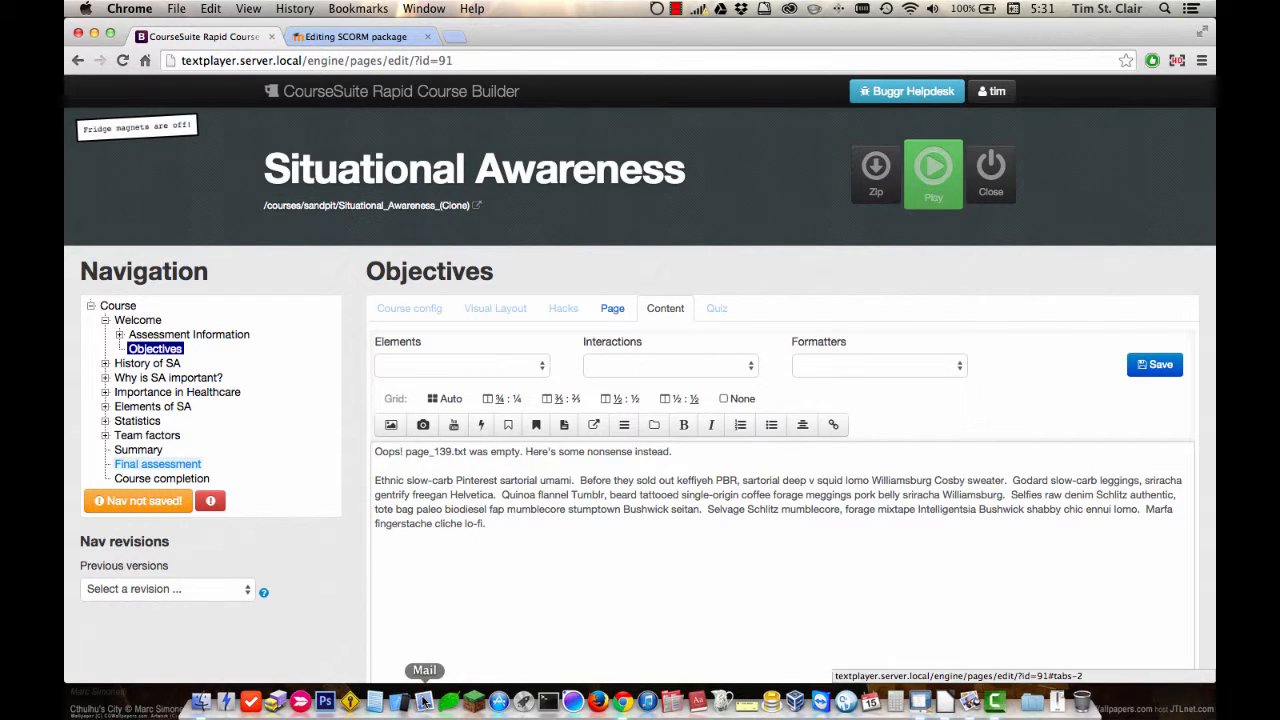
{"action": "left_click_drag", "start_coordinate": [512, 523], "coordinate": [329, 427]}
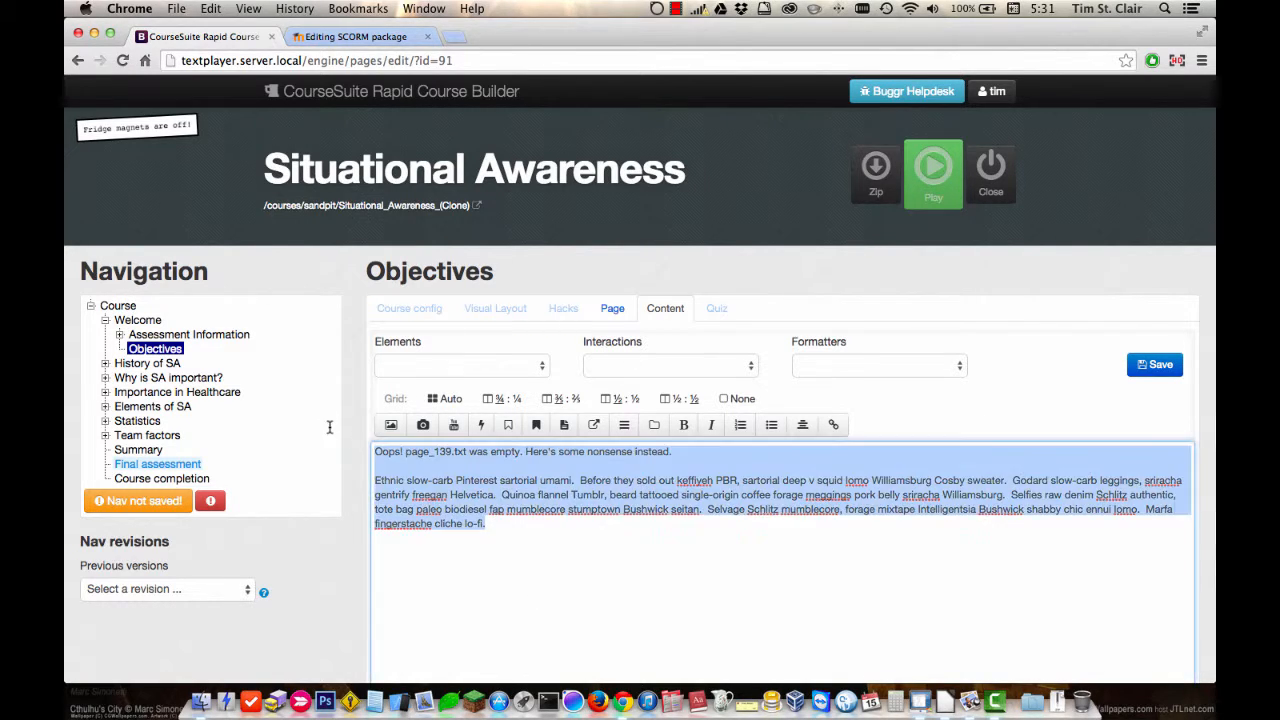
{"action": "key", "text": "Delete"}
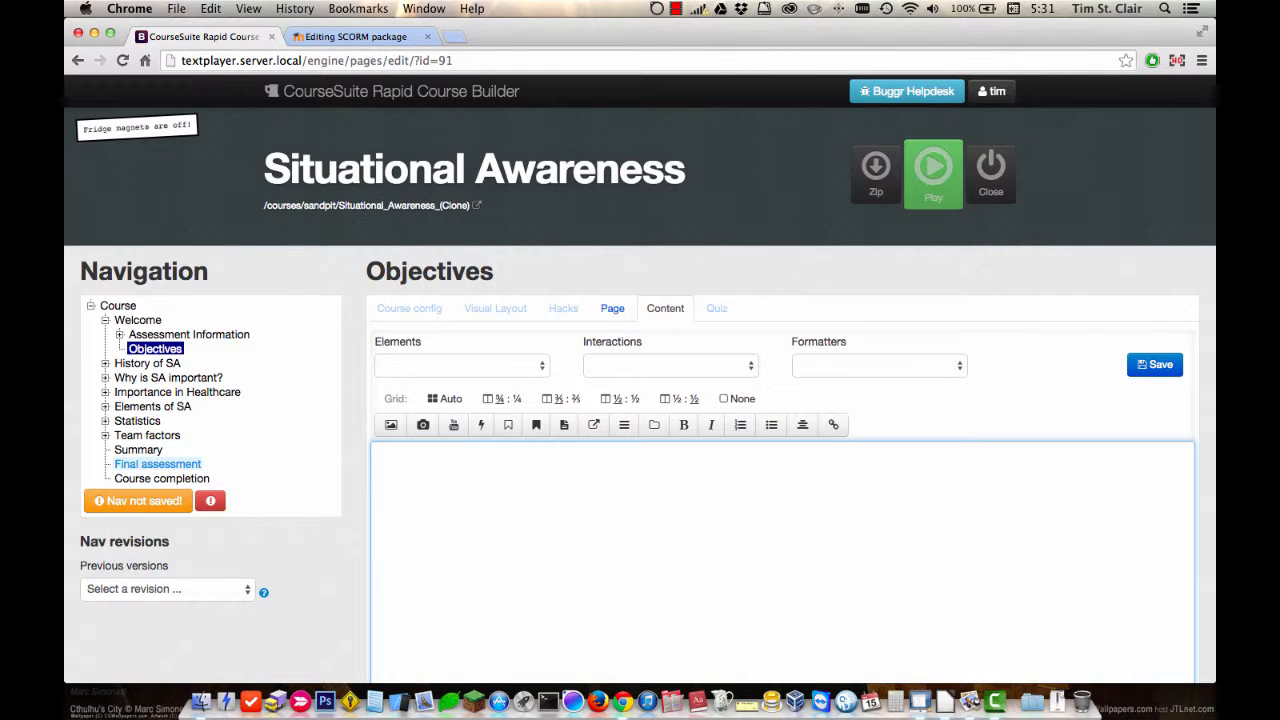
Step: Open the Overview document from the Resources folder in Finder and copy its full text into the Objectives page content
{"action": "left_click", "coordinate": [201, 703]}
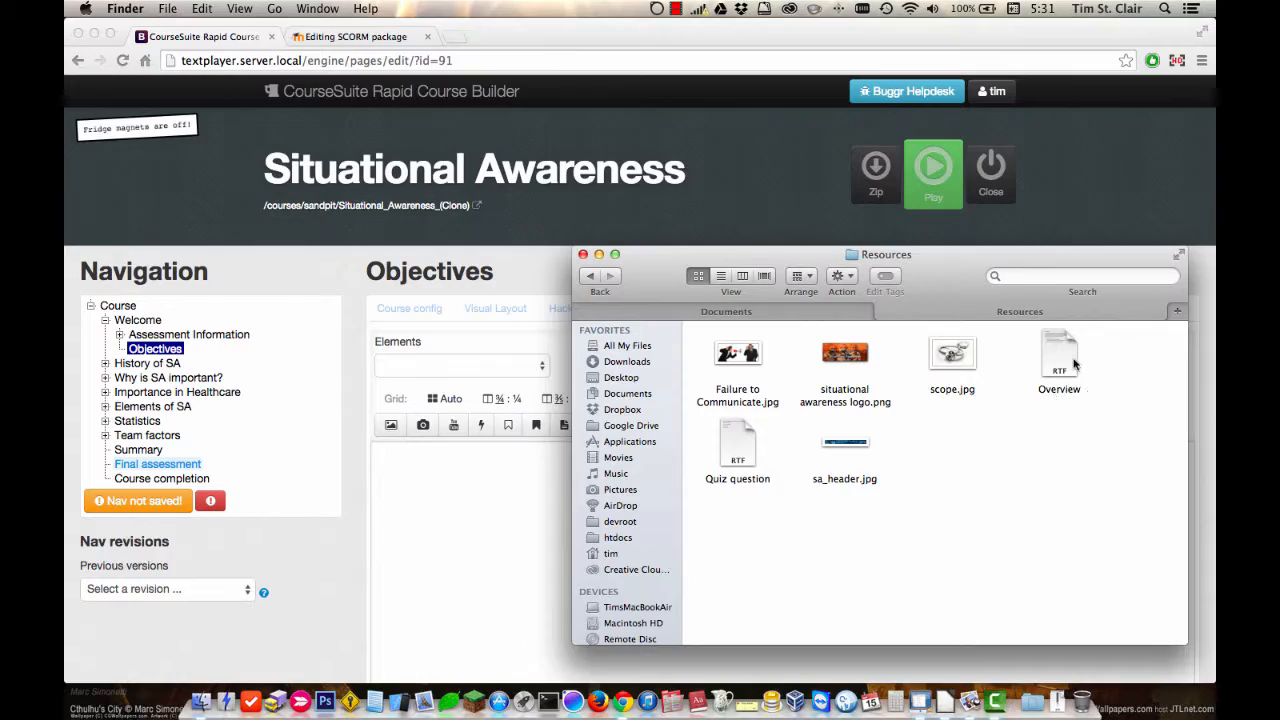
{"action": "double_click", "coordinate": [1072, 362]}
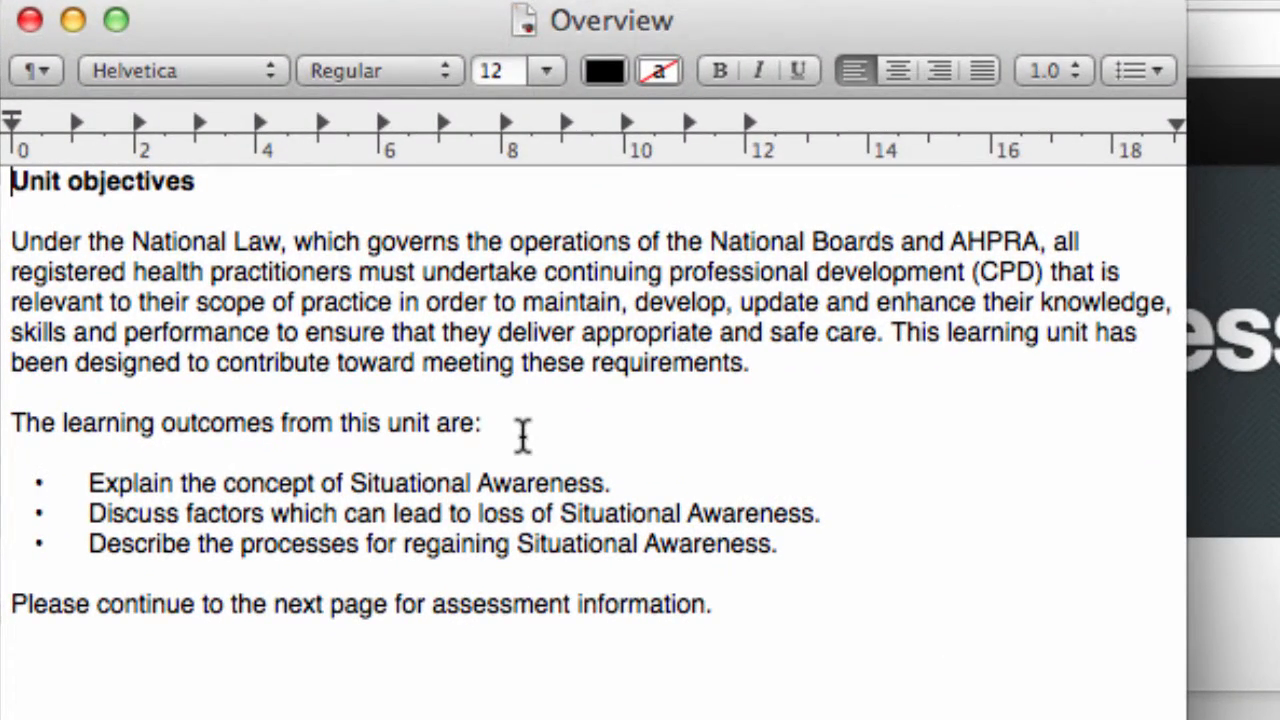
{"action": "key", "text": "super+a"}
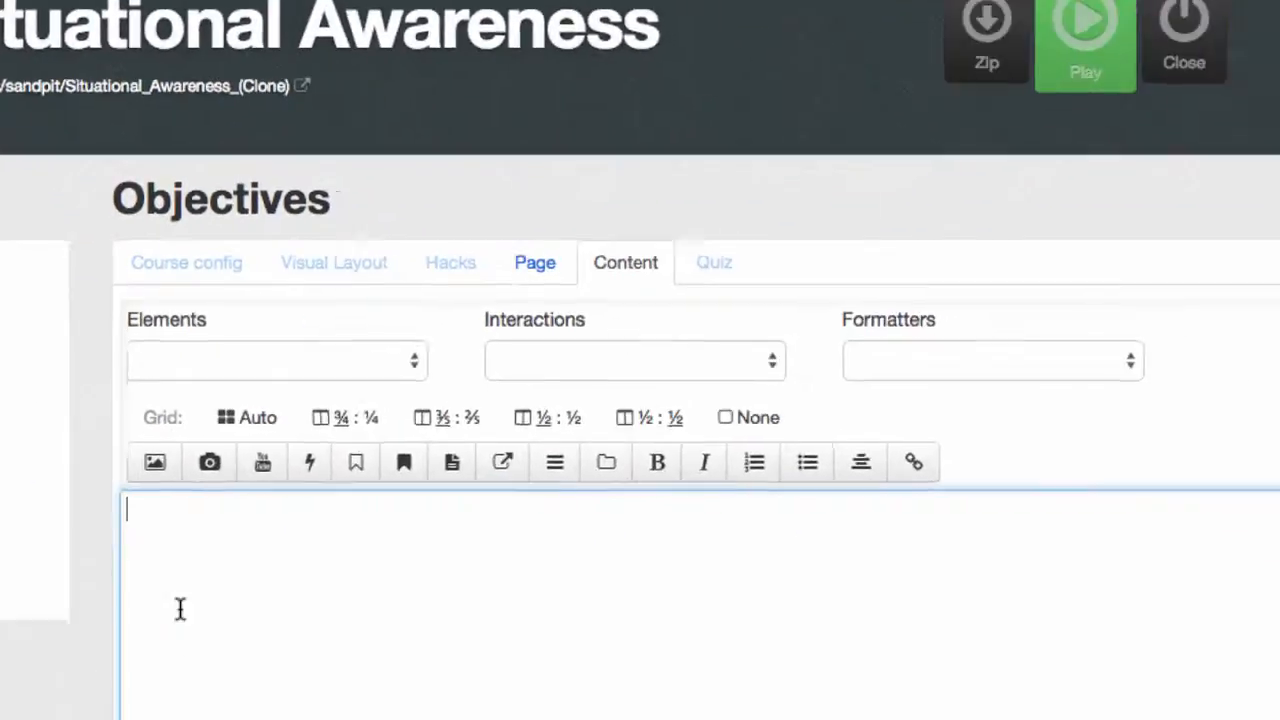
{"action": "type", "text": "Unit objectives  Under the National Law, which governs the operations of the National Boards and AHPRA, all registered health practitioners must undertake continuing professional development (CPD) that is relevant to their scope of practice in order to maintain, develop, update and enhance their knowledge, skills and performance to ensure that they deliver appropriate and safe care. This learning unit has been designed to contribute toward meeting these requirements.  The learning outcomes from this unit are:  •\tExplain the concept of Situational Awareness. •\tDiscuss factors which can lead to loss of Situational Awareness. •\tDescribe the processes for regaining Situational Awareness.  Please continue to the next page for assessment information."}
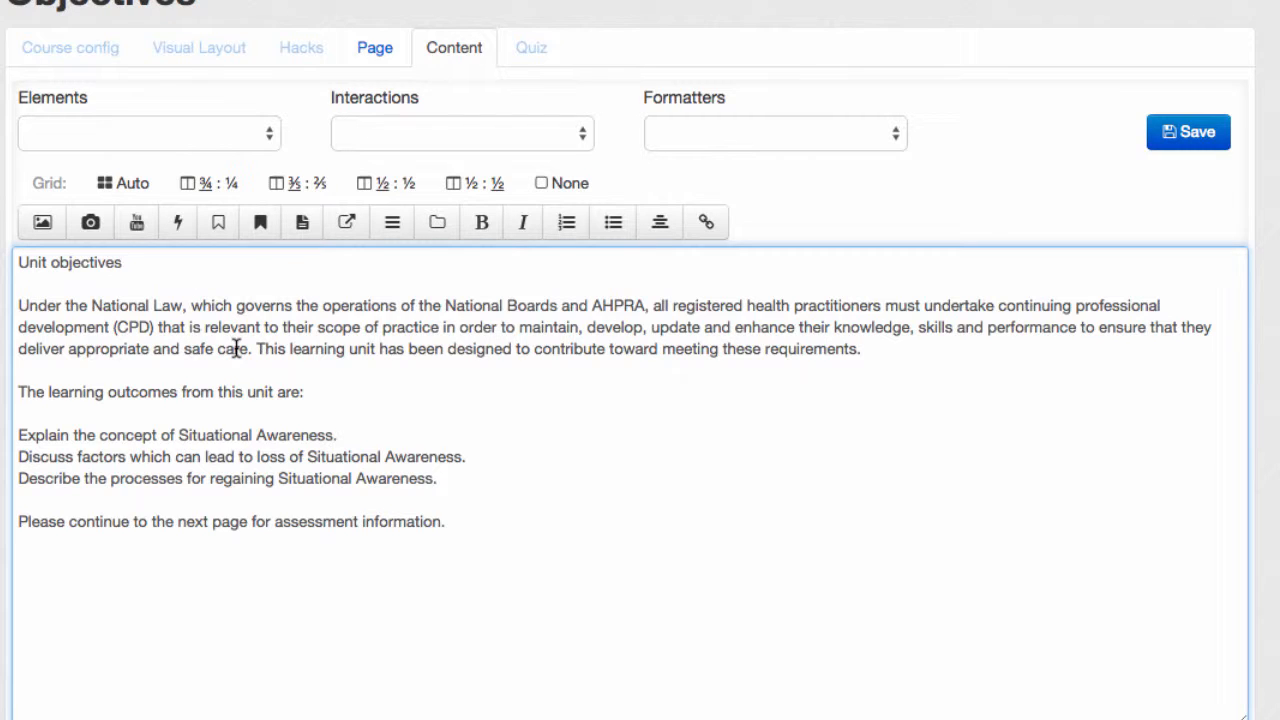
Step: Insert the objectives stethoscope image with box-shadow and fade in on the blank line below the Unit objectives heading
{"action": "left_click", "coordinate": [94, 288]}
{"action": "left_click", "coordinate": [44, 223]}
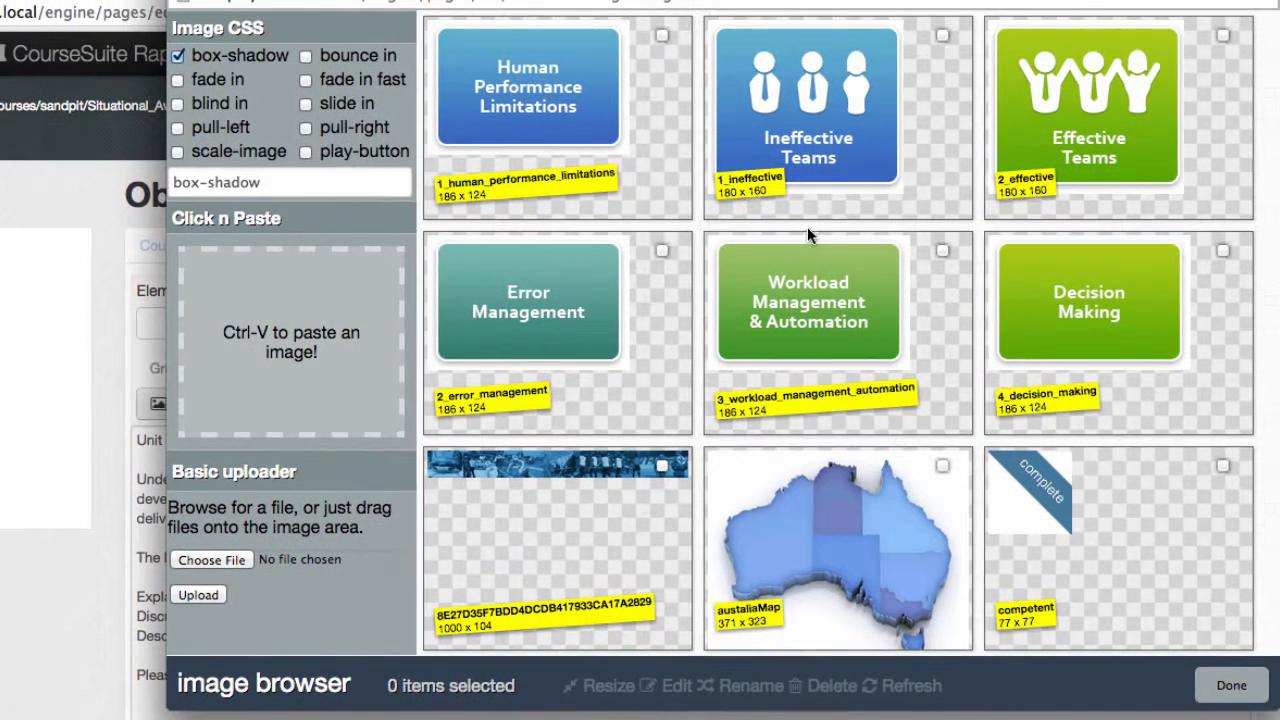
{"action": "mouse_move", "coordinate": [875, 317]}
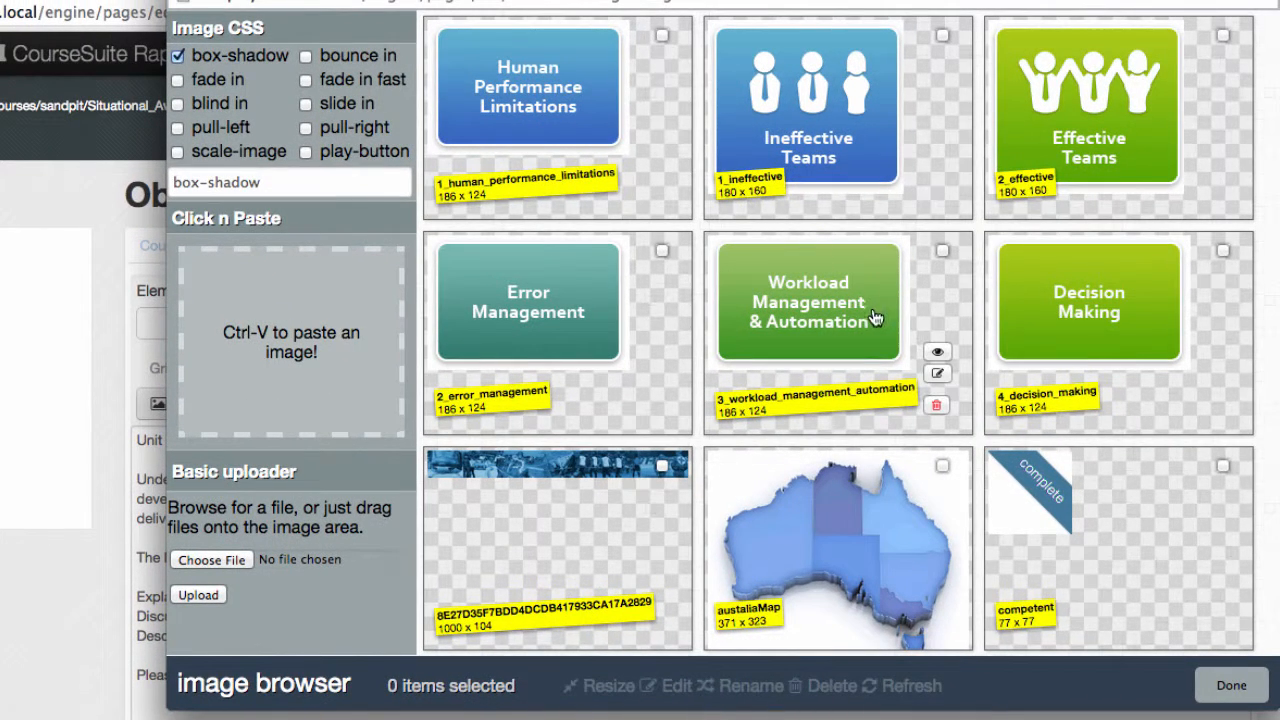
{"action": "scroll", "coordinate": [787, 374], "scroll_direction": "down", "scroll_amount": 5}
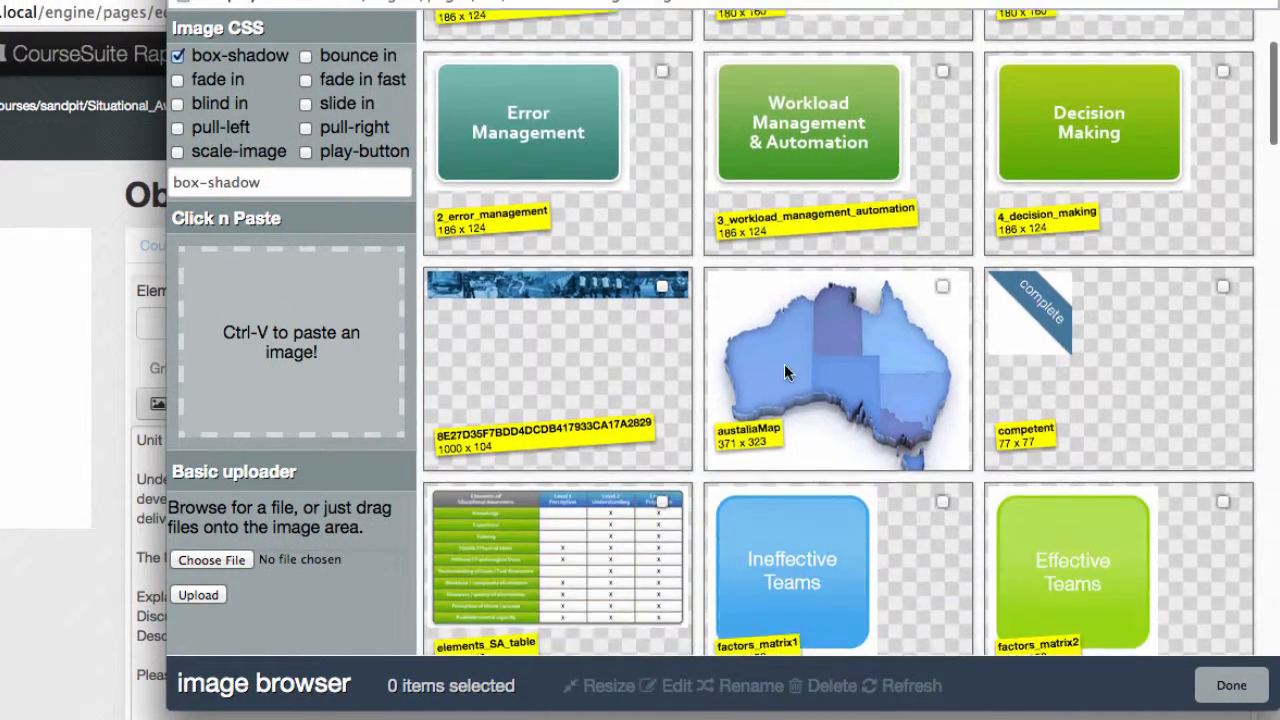
{"action": "scroll", "coordinate": [787, 374], "scroll_direction": "down", "scroll_amount": 6}
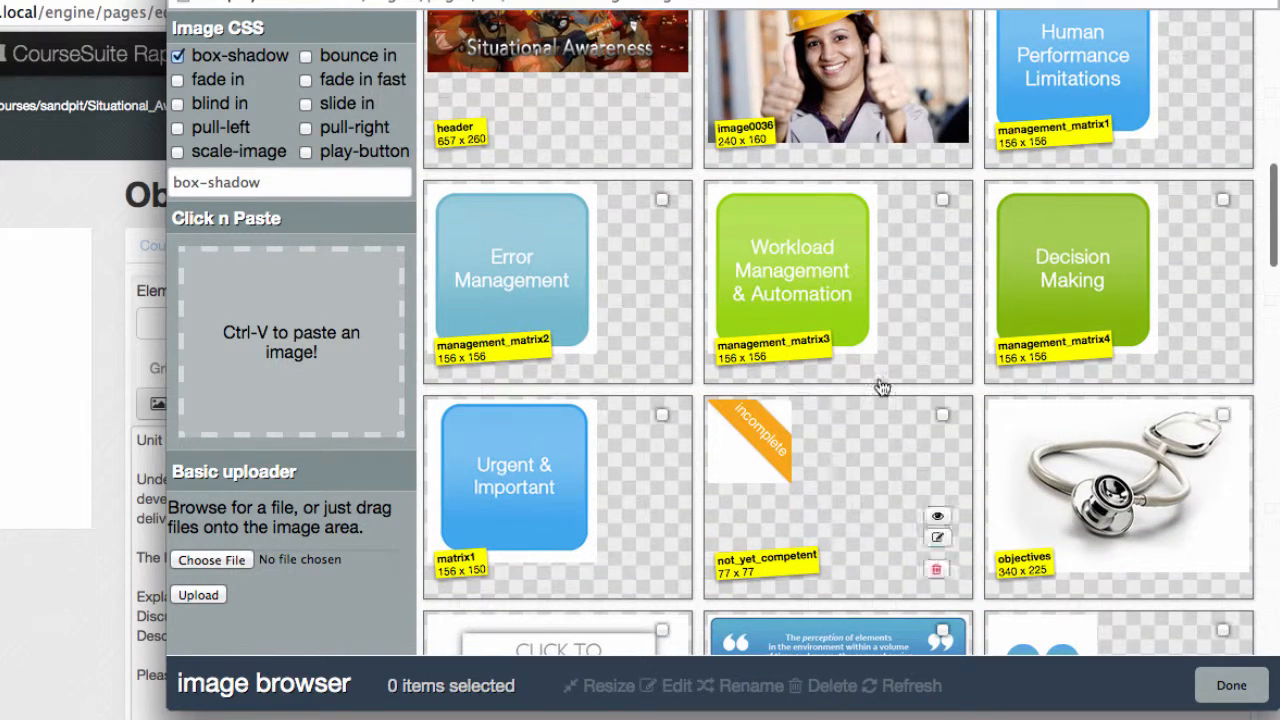
{"action": "left_click", "coordinate": [1125, 465]}
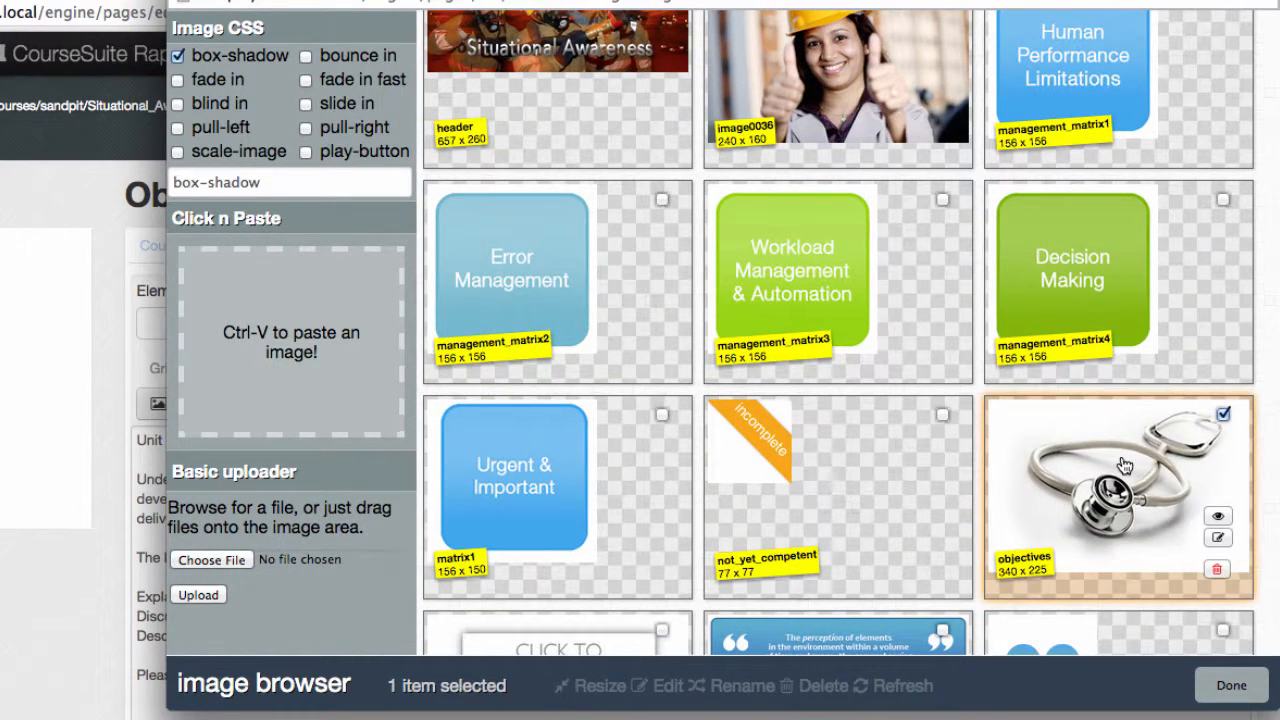
{"action": "left_click", "coordinate": [178, 80]}
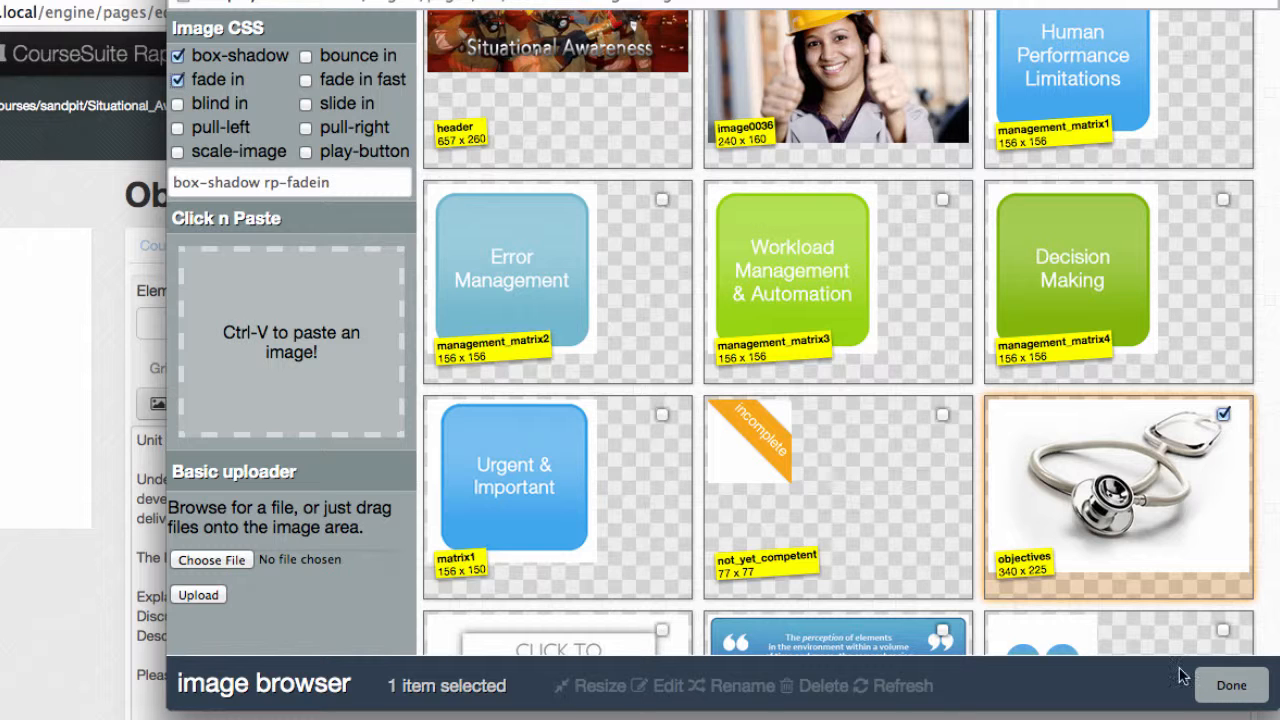
{"action": "left_click", "coordinate": [1231, 685]}
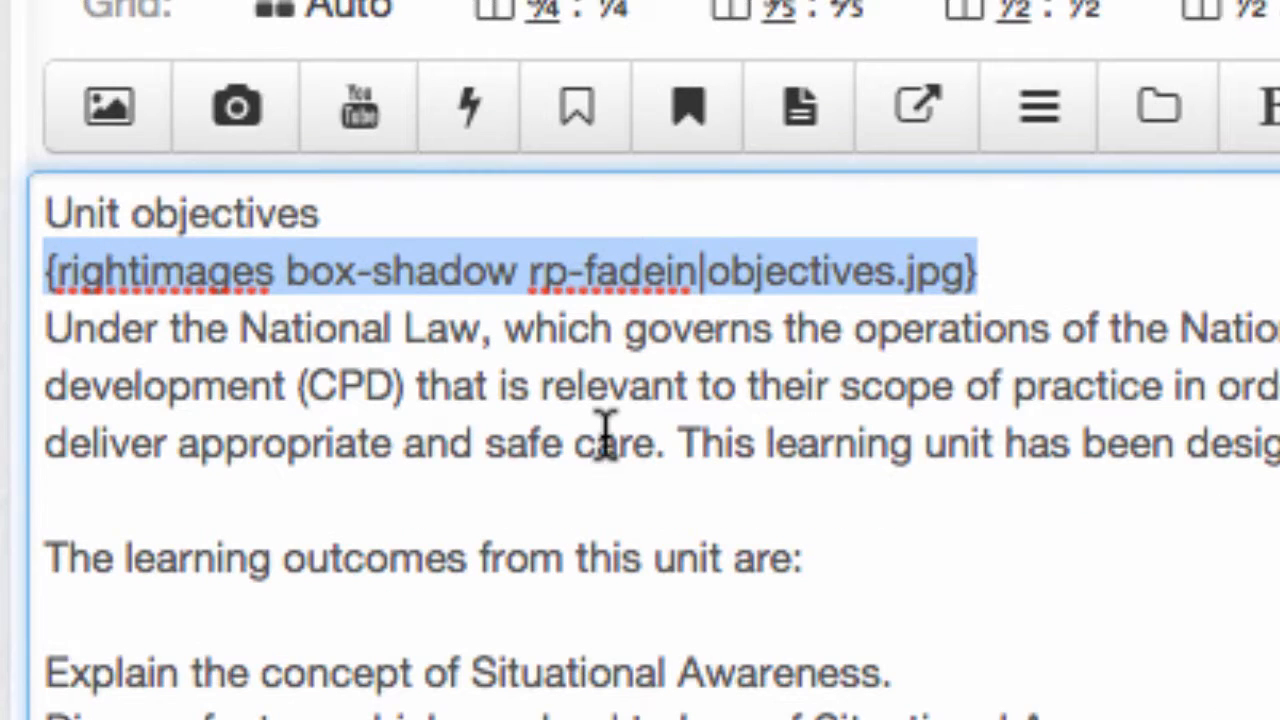
{"action": "left_click", "coordinate": [1086, 278]}
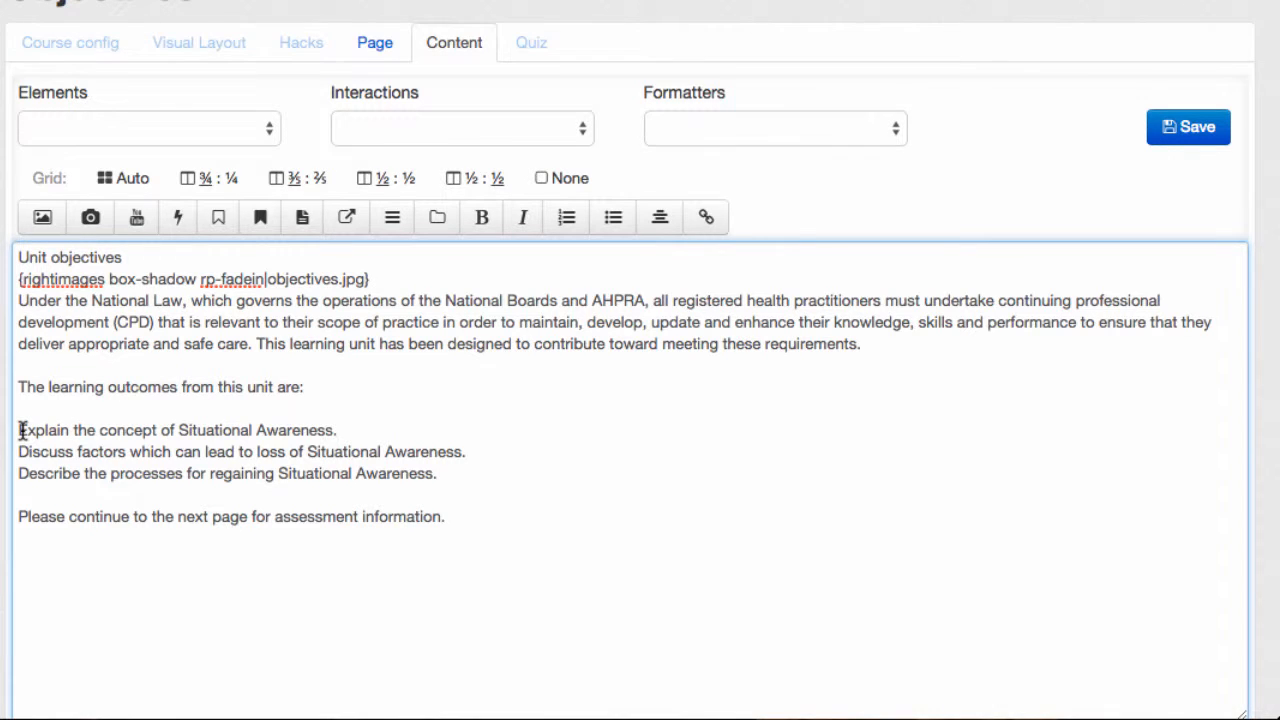
Step: Turn the three learning outcome lines into a bulleted list and save the Objectives page
{"action": "left_click", "coordinate": [3, 437]}
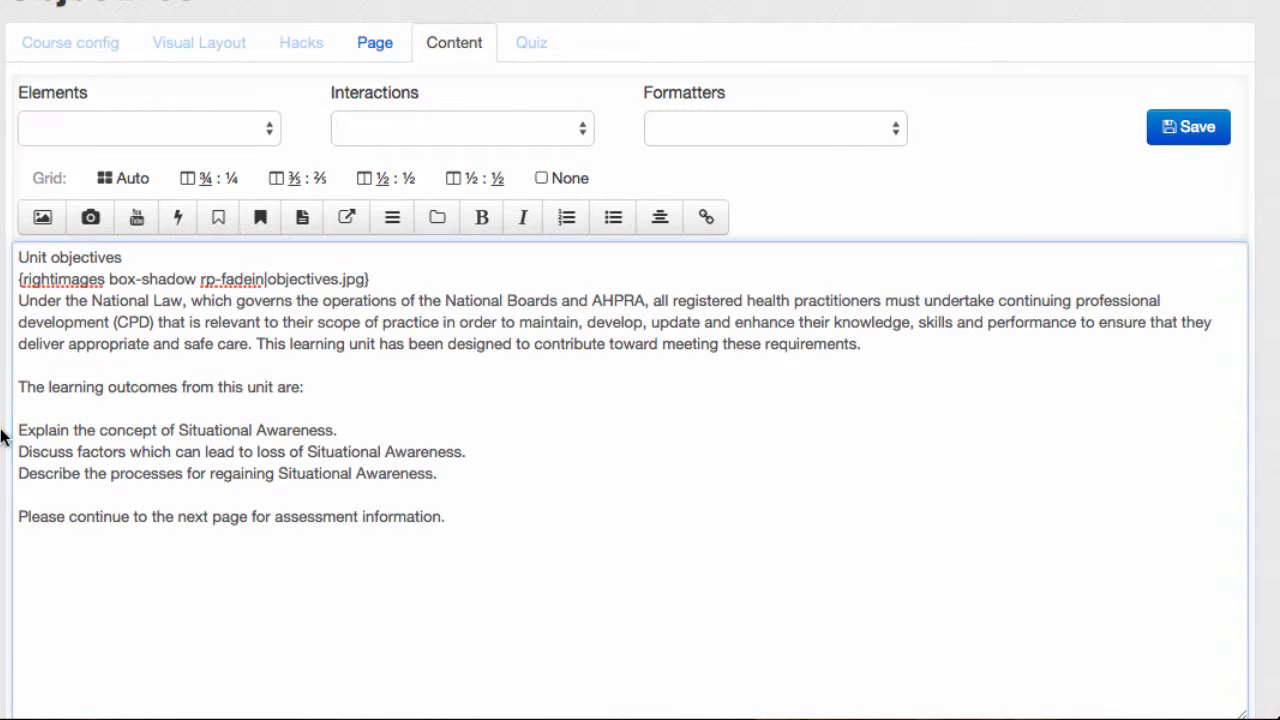
{"action": "left_click_drag", "start_coordinate": [454, 471], "coordinate": [16, 433]}
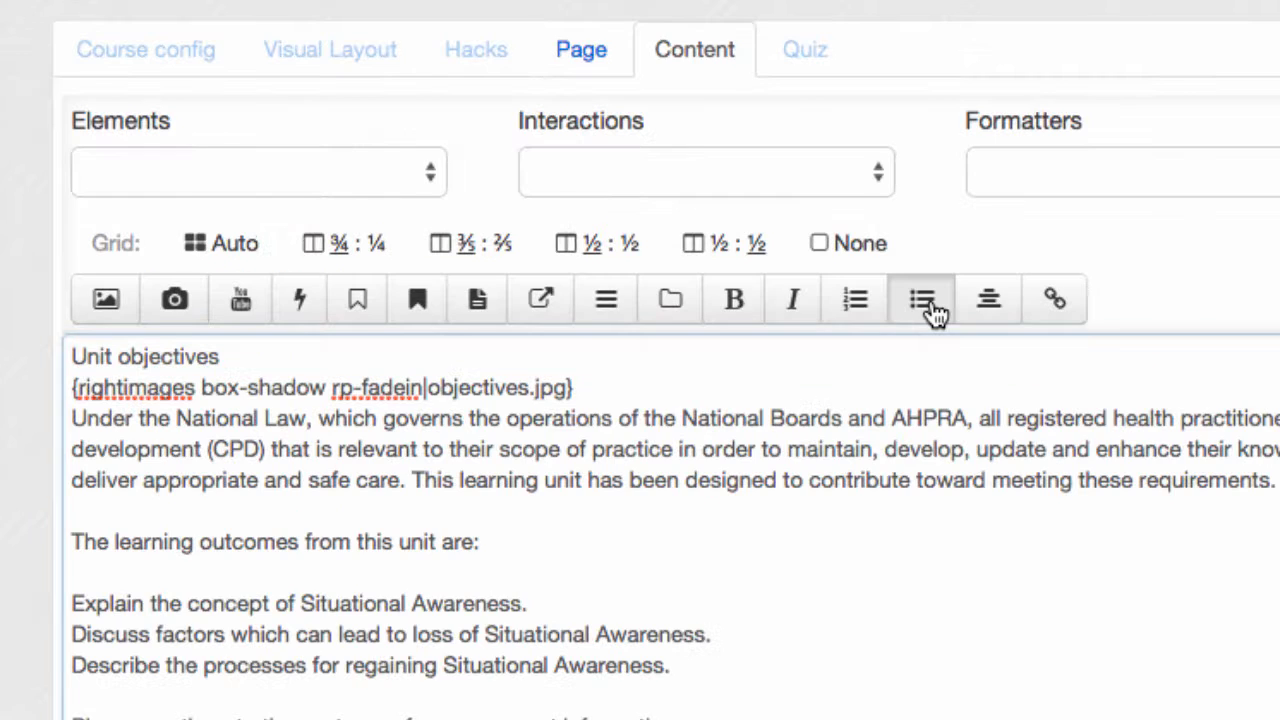
{"action": "left_click", "coordinate": [622, 222]}
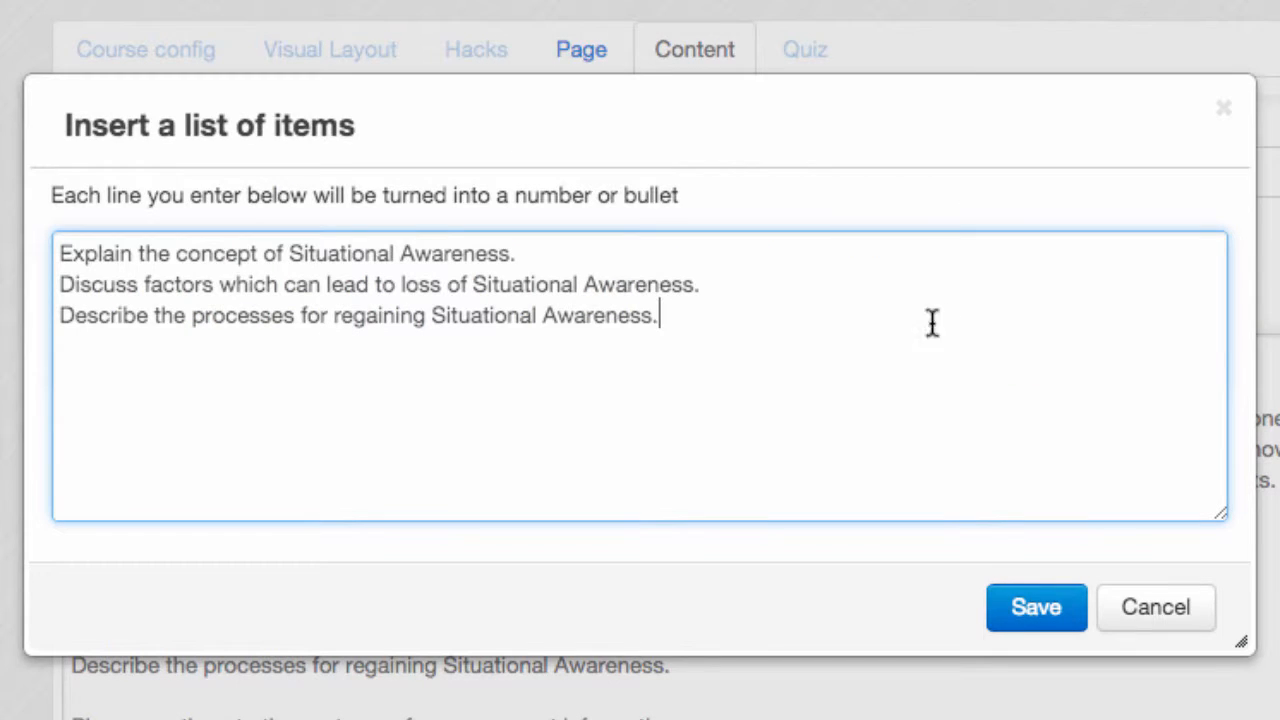
{"action": "left_click", "coordinate": [1037, 607]}
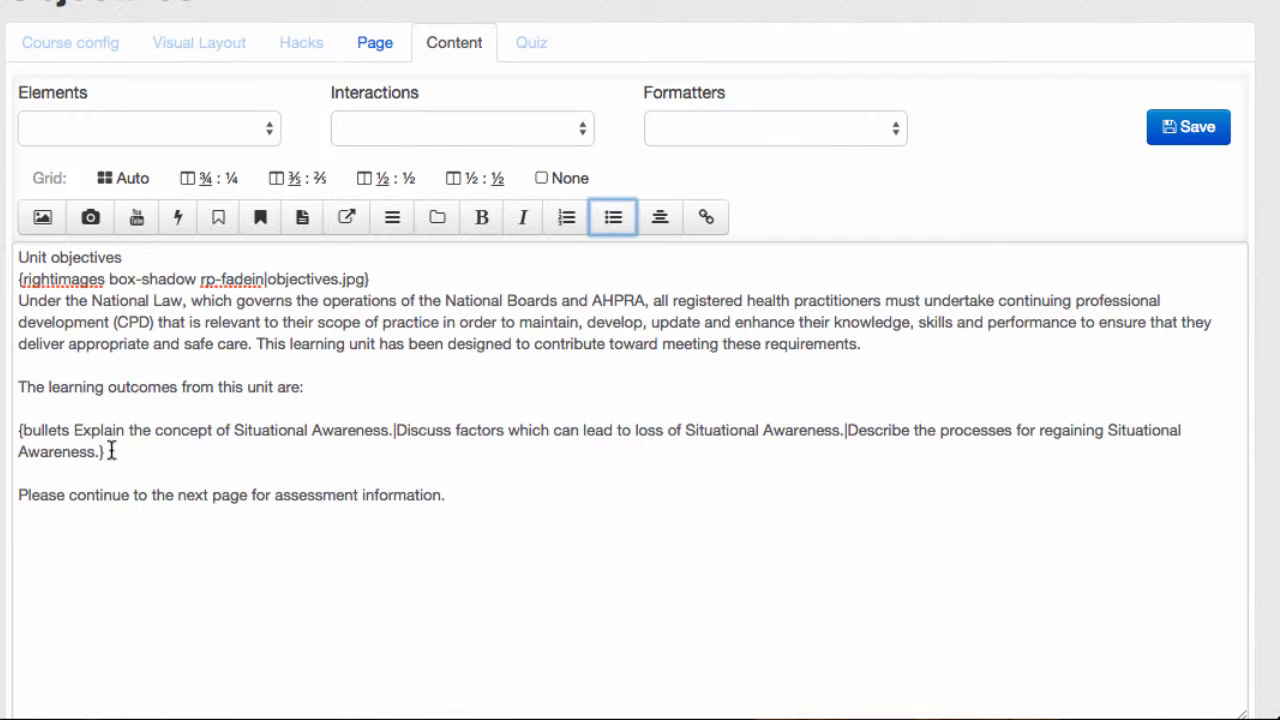
{"action": "triple_click", "coordinate": [44, 429]}
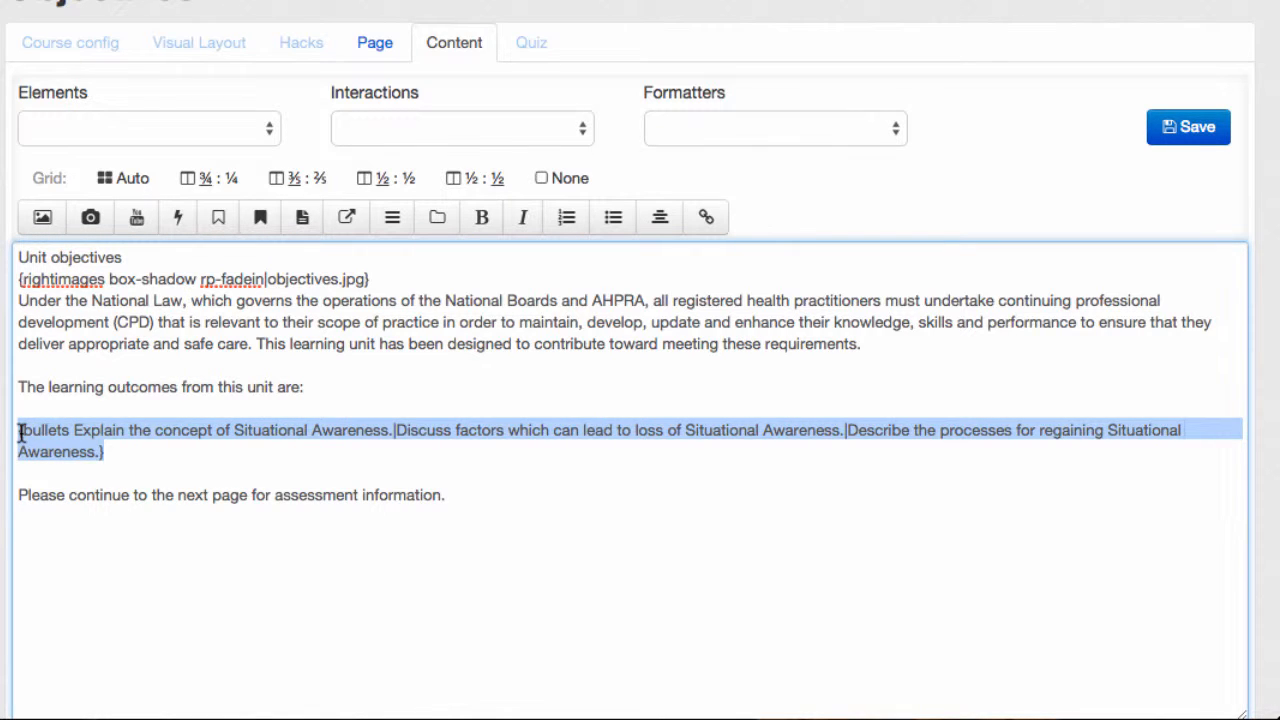
{"action": "left_click", "coordinate": [128, 453]}
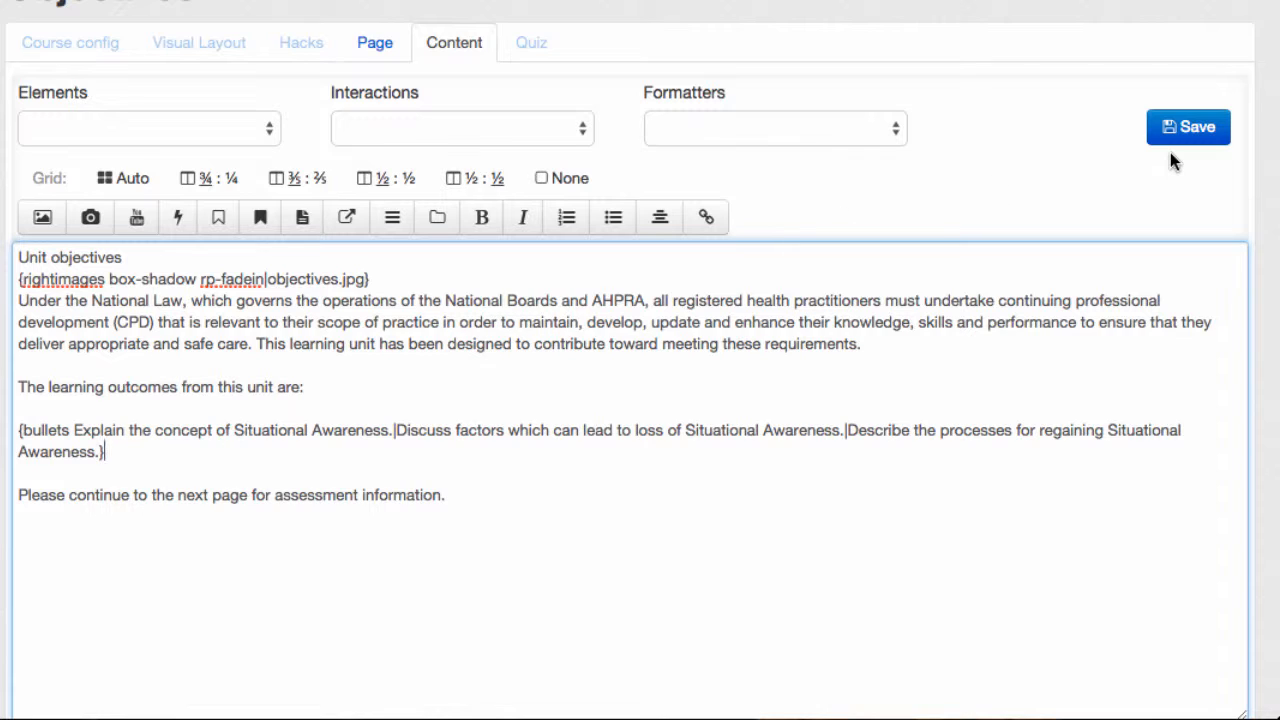
{"action": "left_click", "coordinate": [1190, 133]}
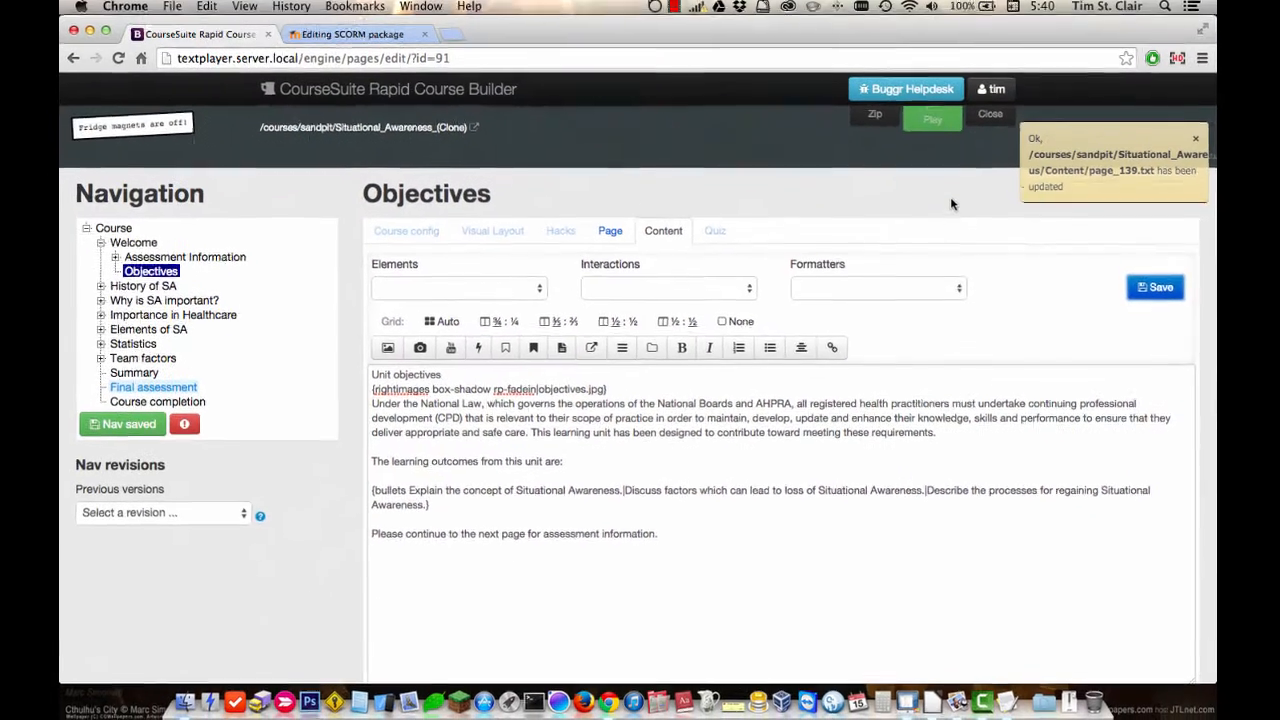
Step: Play the course and go to the Objectives page in the preview
{"action": "scroll", "coordinate": [952, 203], "scroll_direction": "up", "scroll_amount": 1}
{"action": "left_click", "coordinate": [939, 148]}
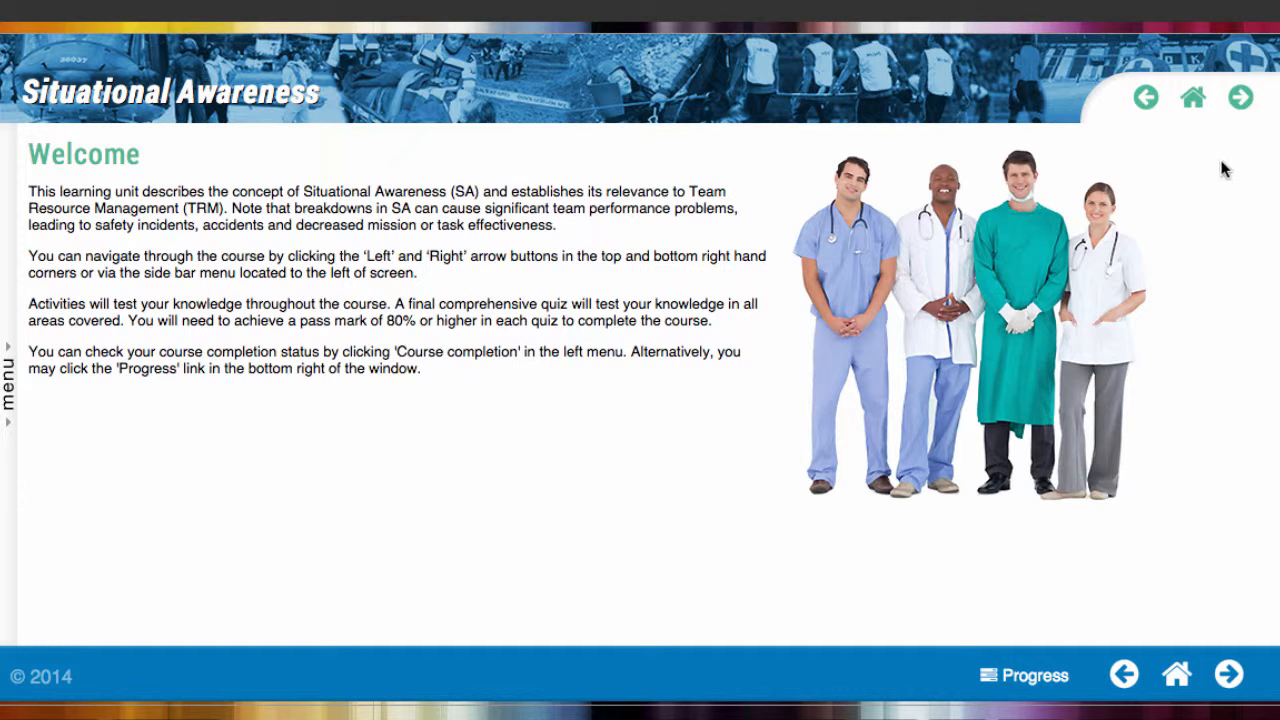
{"action": "left_click", "coordinate": [12, 214]}
{"action": "left_click", "coordinate": [105, 208]}
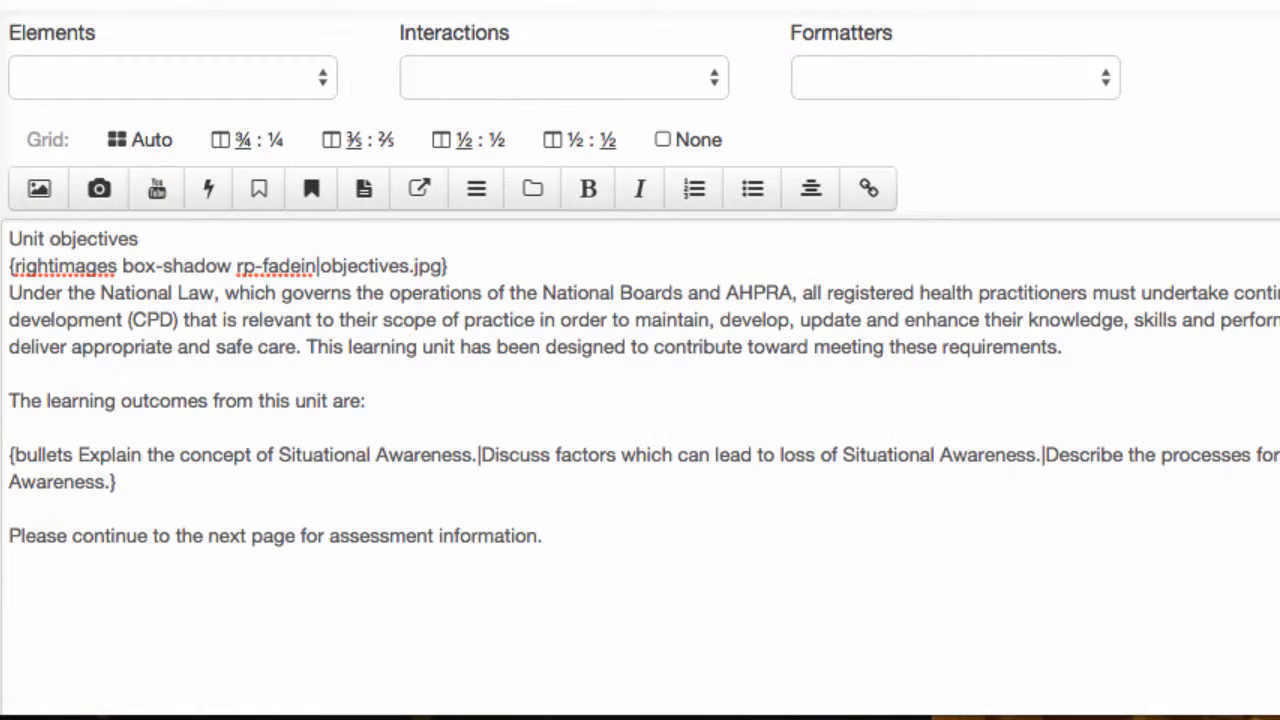
Step: Change the learning outcomes tag from bullets to columns and reload the Objectives page in the course preview
{"action": "left_click", "coordinate": [66, 452]}
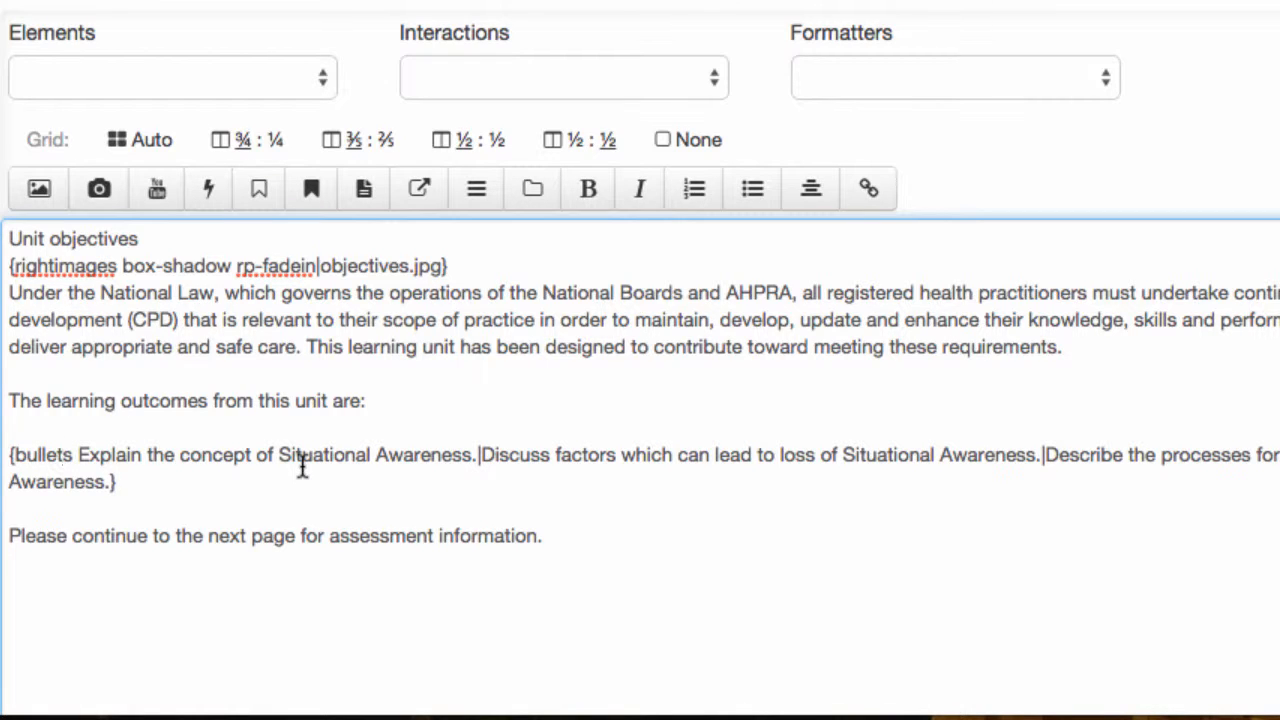
{"action": "key", "text": "BackSpace"}
{"action": "key", "text": "BackSpace"}
{"action": "key", "text": "BackSpace"}
{"action": "key", "text": "BackSpace"}
{"action": "key", "text": "BackSpace"}
{"action": "key", "text": "BackSpace"}
{"action": "key", "text": "BackSpace"}
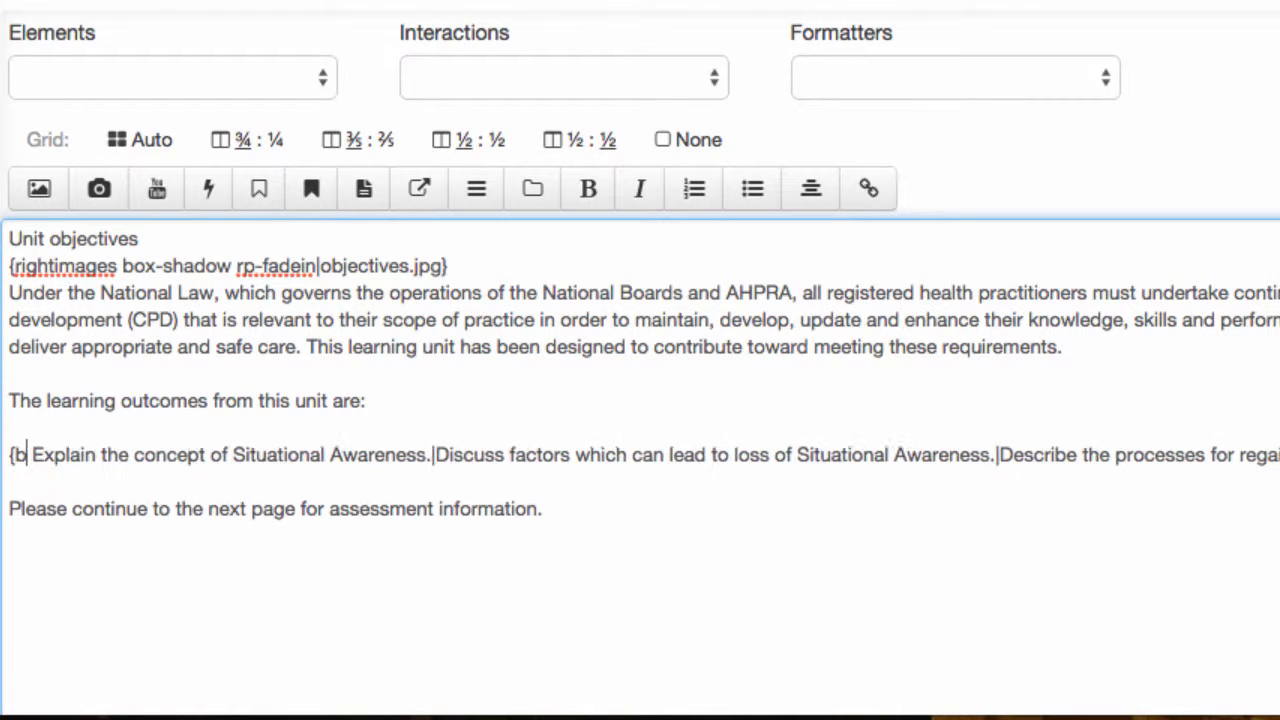
{"action": "type", "text": "columns"}
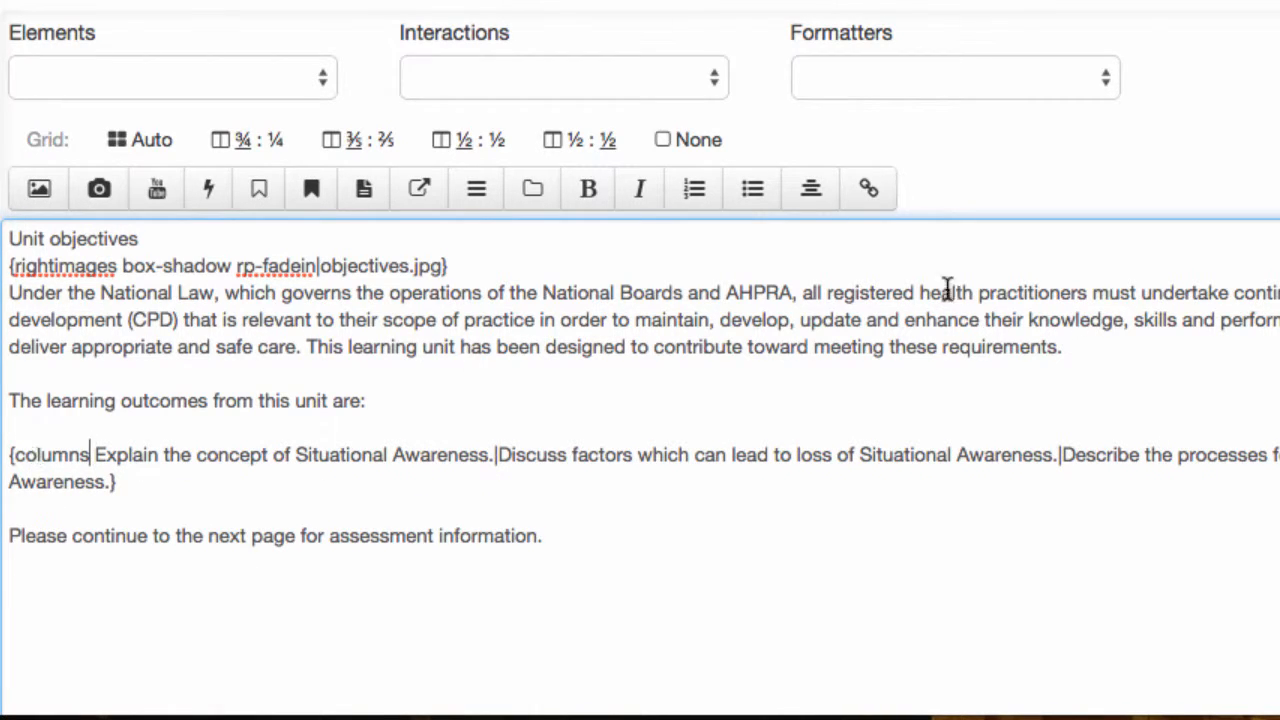
{"action": "left_click", "coordinate": [1043, 49]}
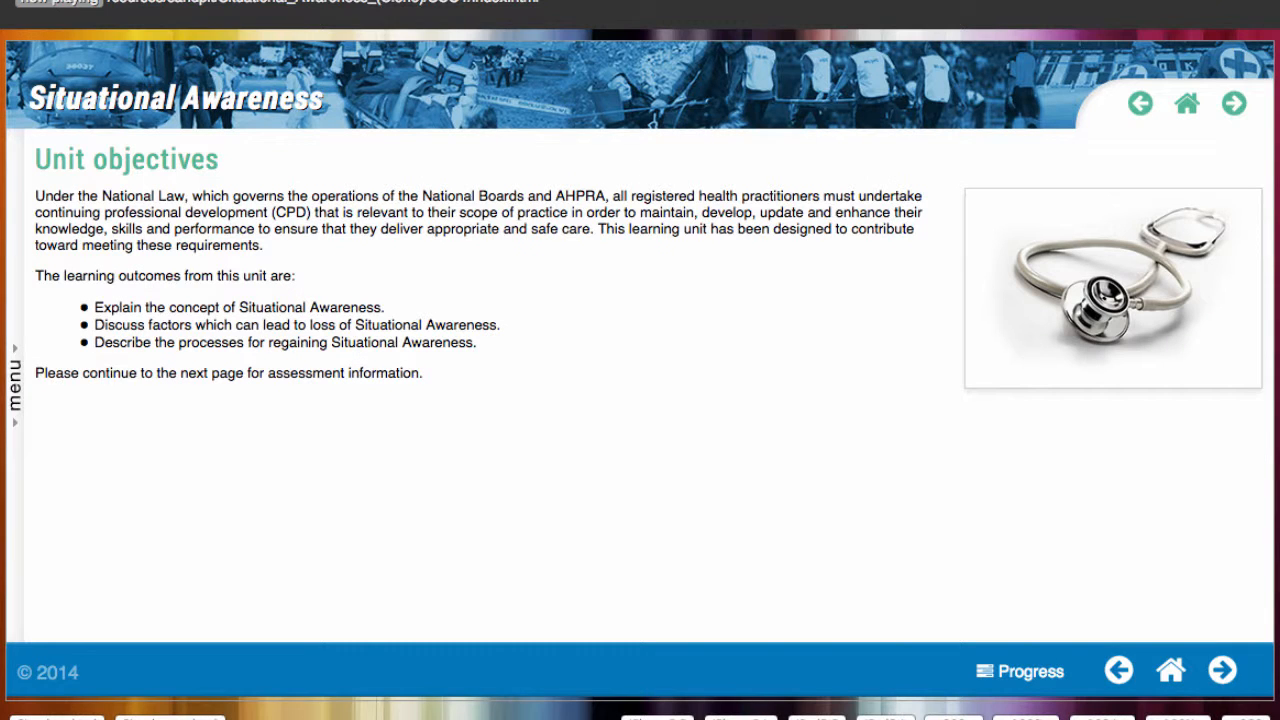
{"action": "left_click", "coordinate": [1231, 106]}
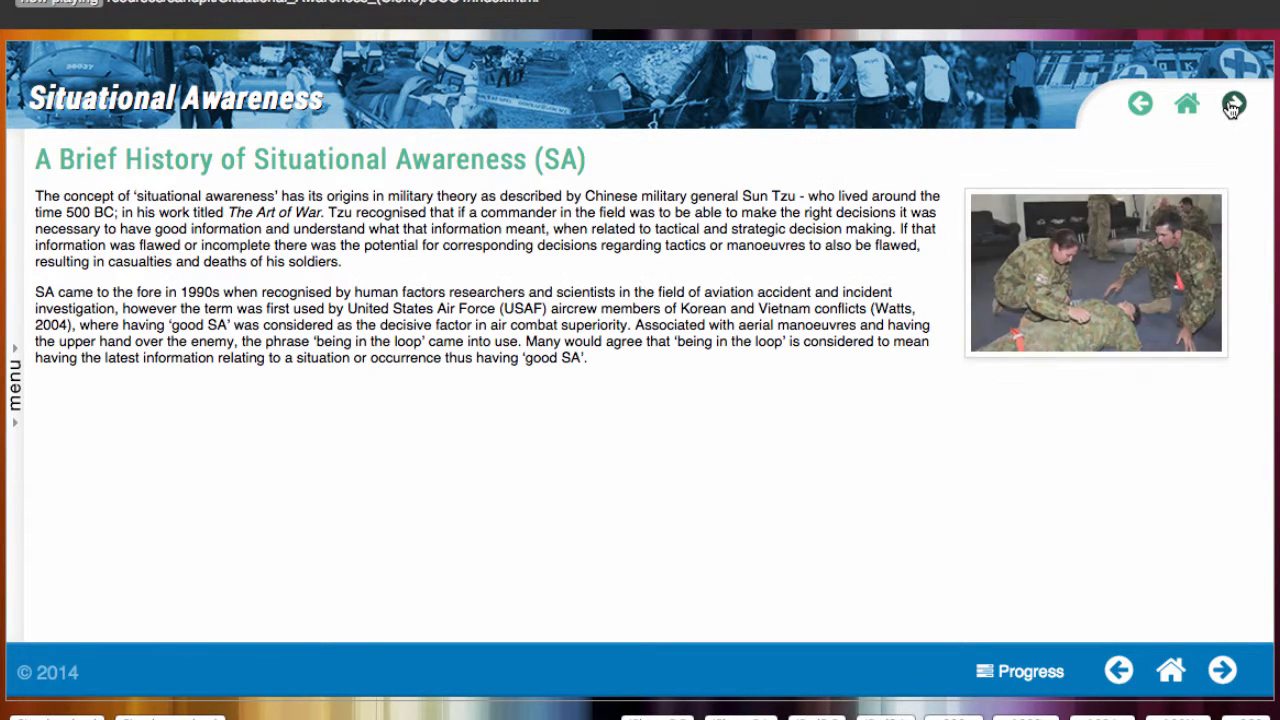
{"action": "left_click", "coordinate": [1140, 104]}
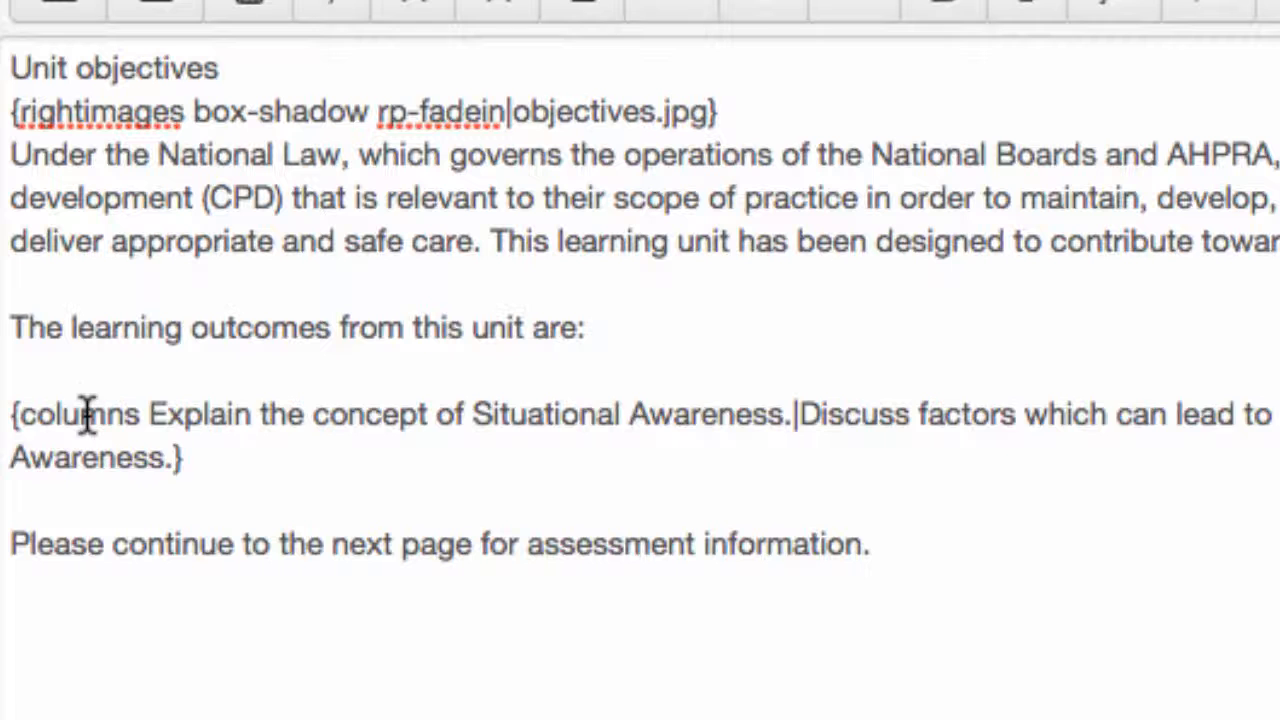
Step: Replace the keyword of the learning outcomes tag with numbers to make it a numbered list
{"action": "triple_click", "coordinate": [87, 414]}
{"action": "left_click", "coordinate": [87, 414]}
{"action": "key", "text": "Right"}
{"action": "key", "text": "Right"}
{"action": "key", "text": "Right"}
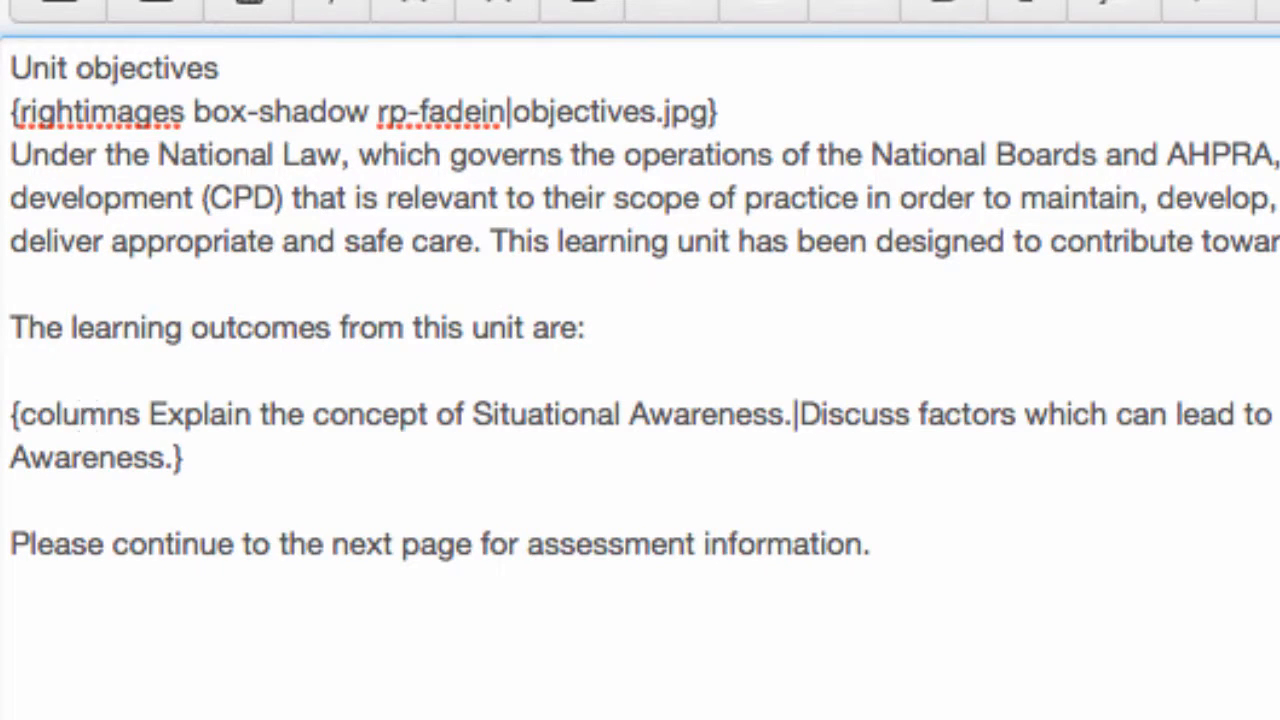
{"action": "key", "text": "BackSpace"}
{"action": "key", "text": "BackSpace"}
{"action": "key", "text": "BackSpace"}
{"action": "key", "text": "BackSpace"}
{"action": "key", "text": "BackSpace"}
{"action": "key", "text": "BackSpace"}
{"action": "key", "text": "BackSpace"}
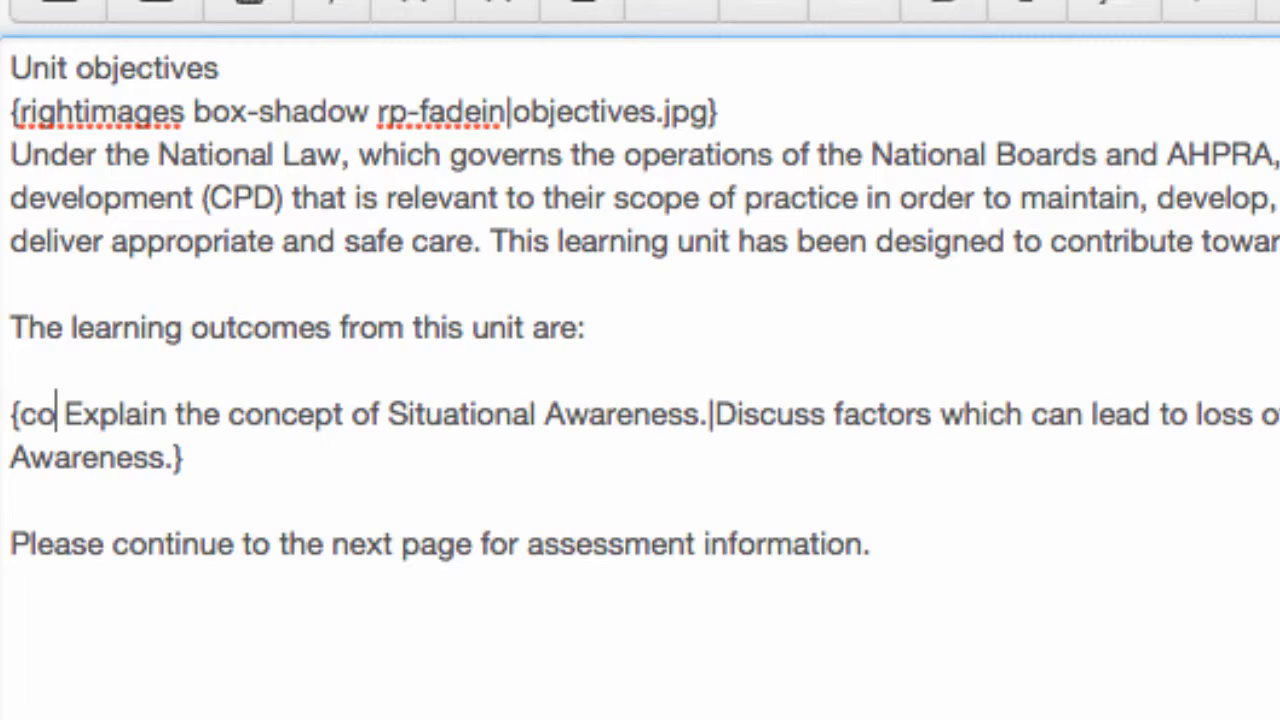
{"action": "type", "text": "numbers"}
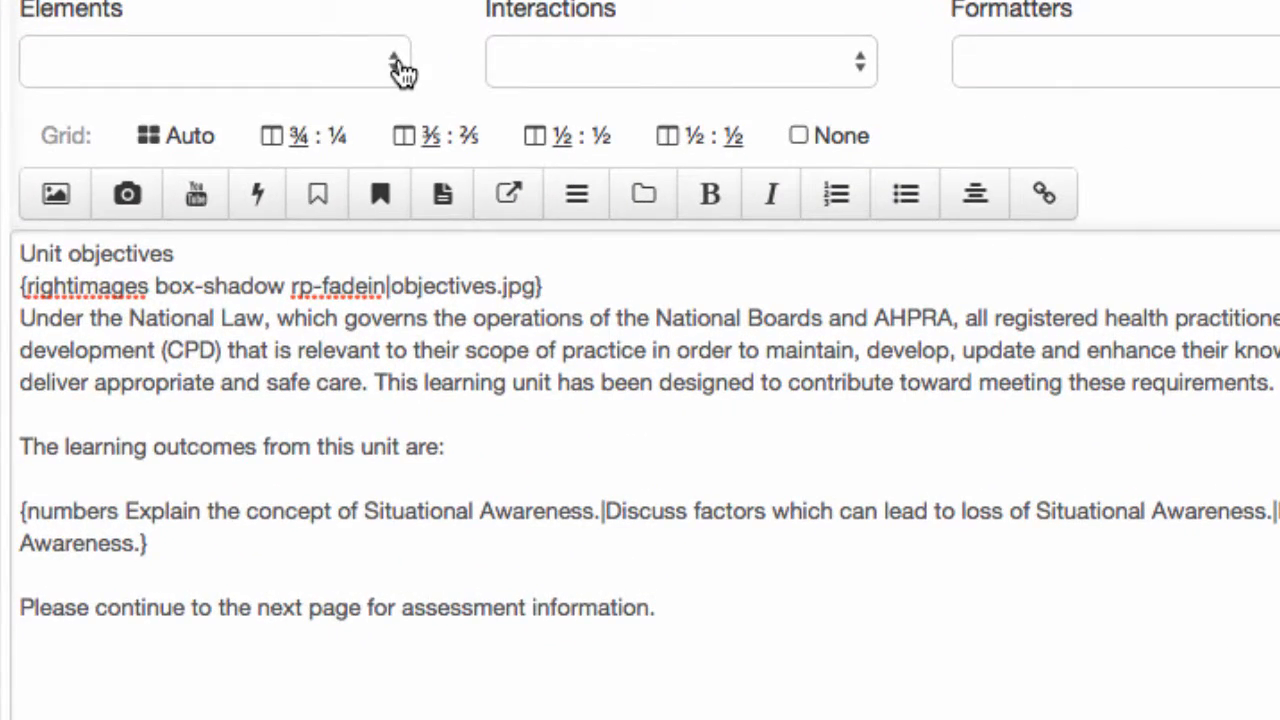
{"action": "left_click", "coordinate": [398, 66]}
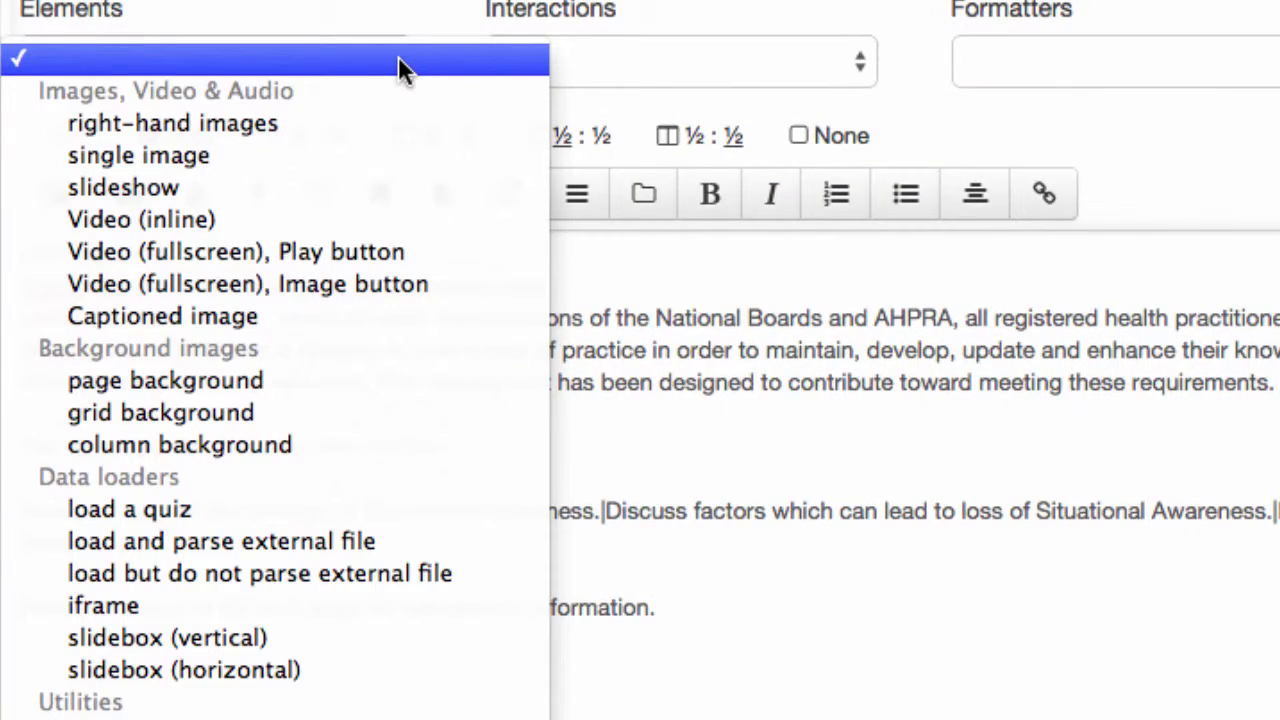
{"action": "left_click", "coordinate": [398, 58]}
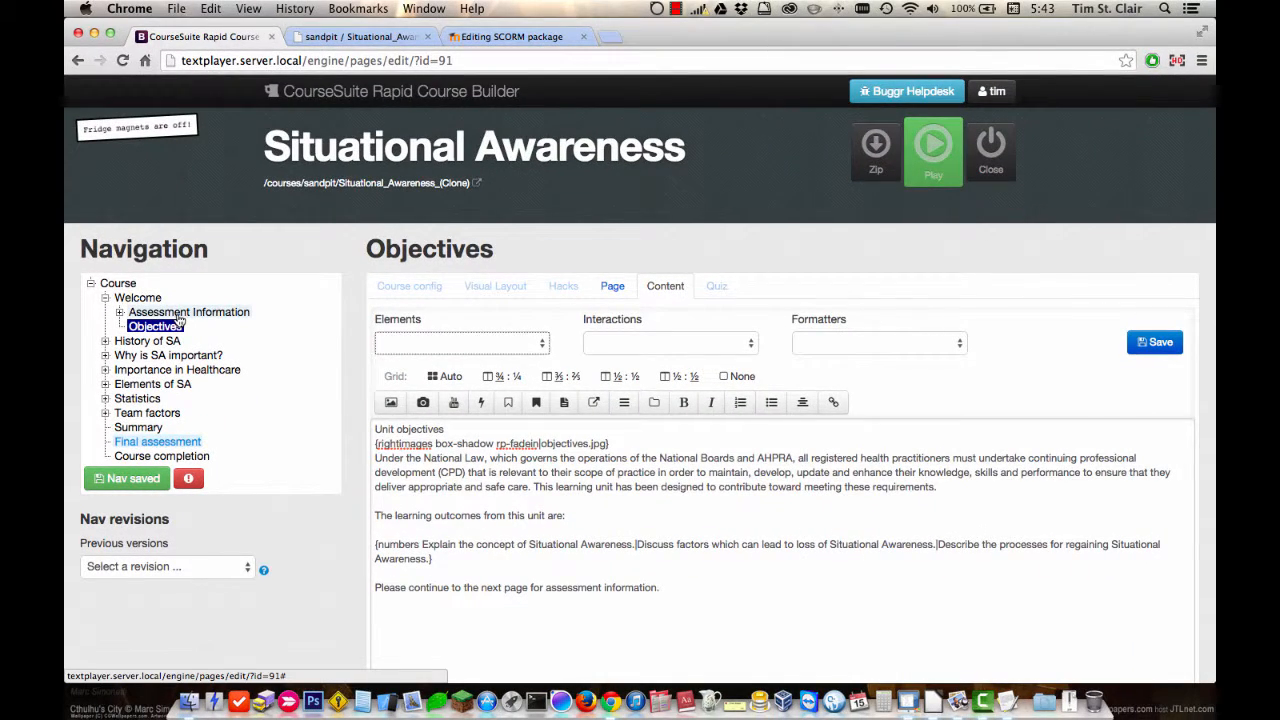
Step: View the Assessment information page in the course preview and expand its Objective, Assessment and CPD Points sections
{"action": "left_click", "coordinate": [355, 36]}
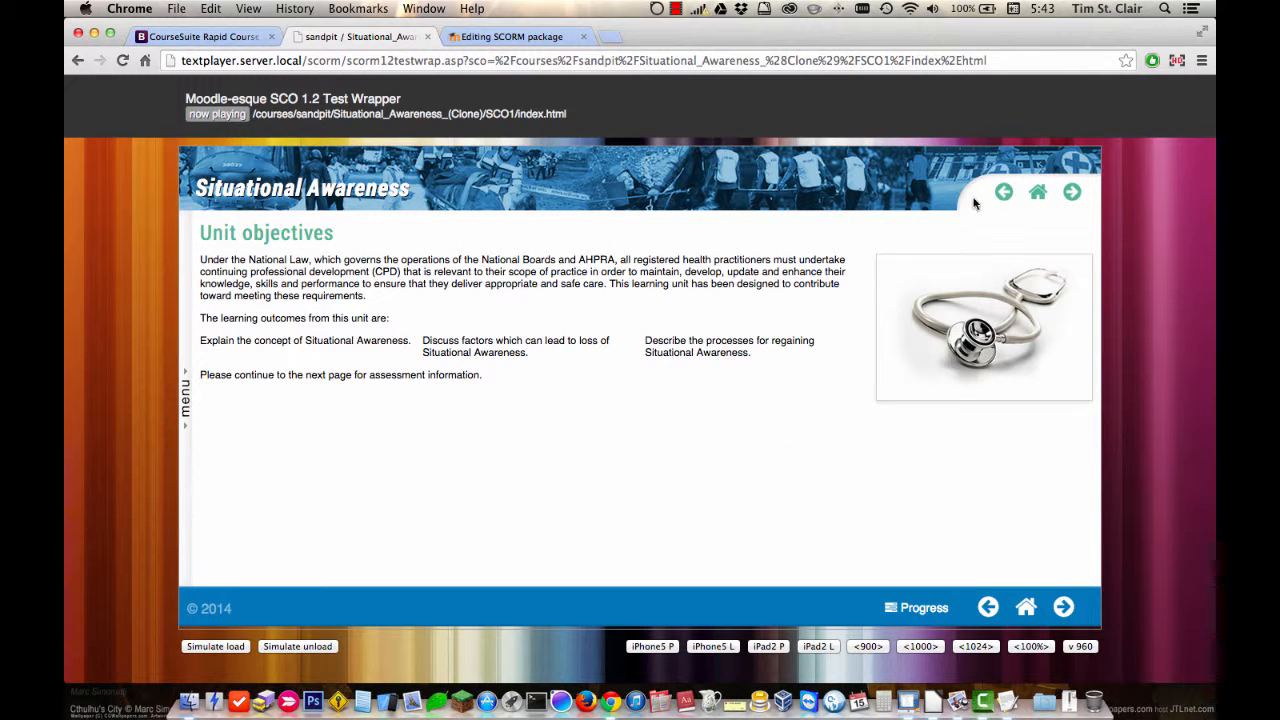
{"action": "left_click", "coordinate": [1004, 192]}
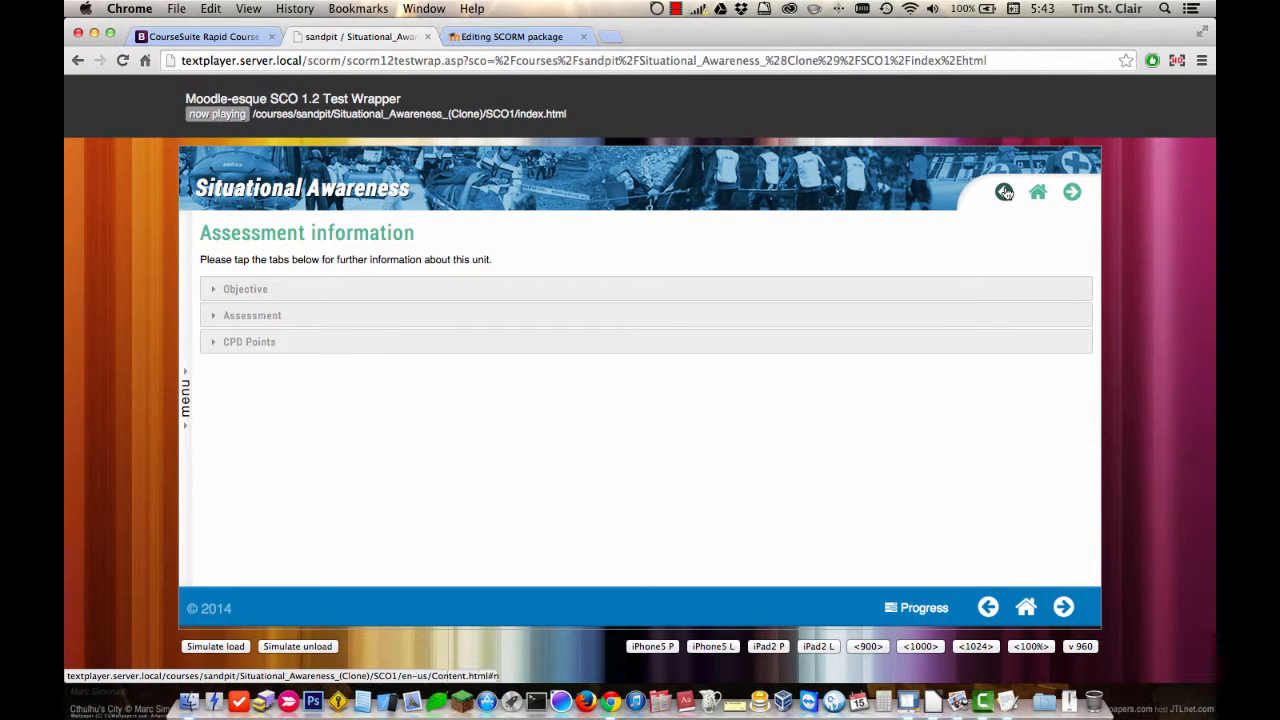
{"action": "left_click", "coordinate": [310, 290]}
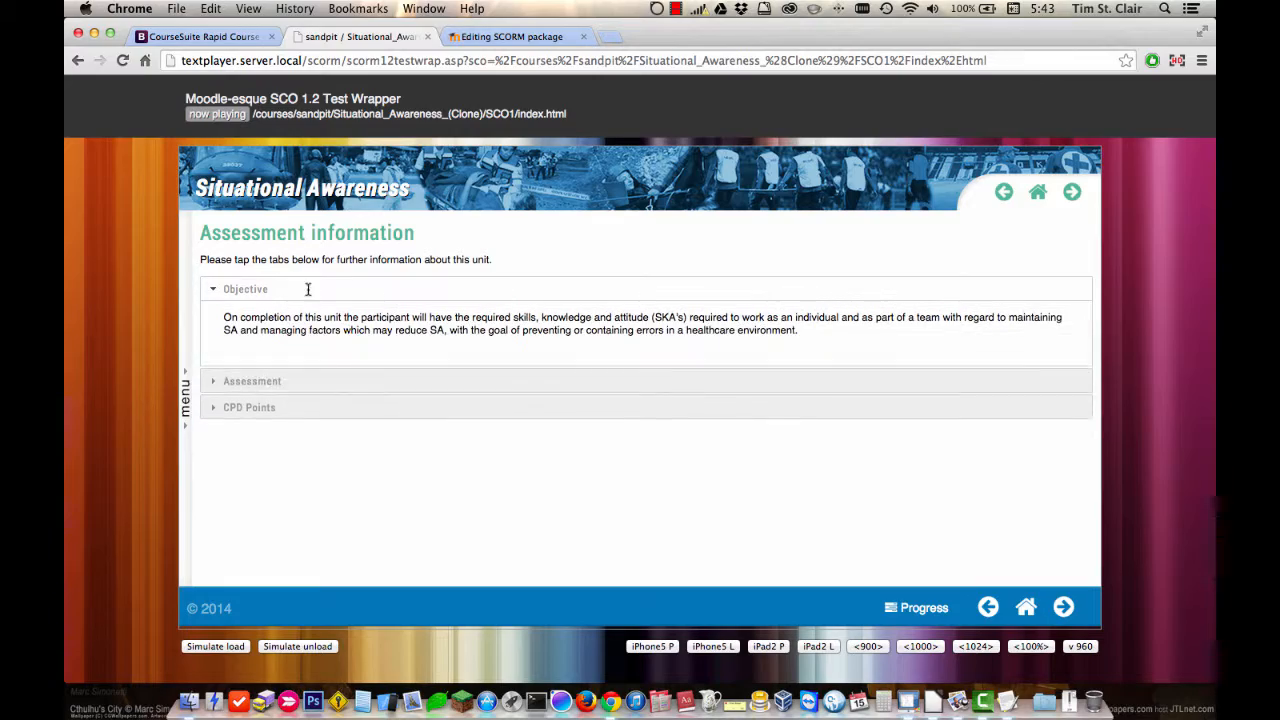
{"action": "left_click", "coordinate": [312, 383]}
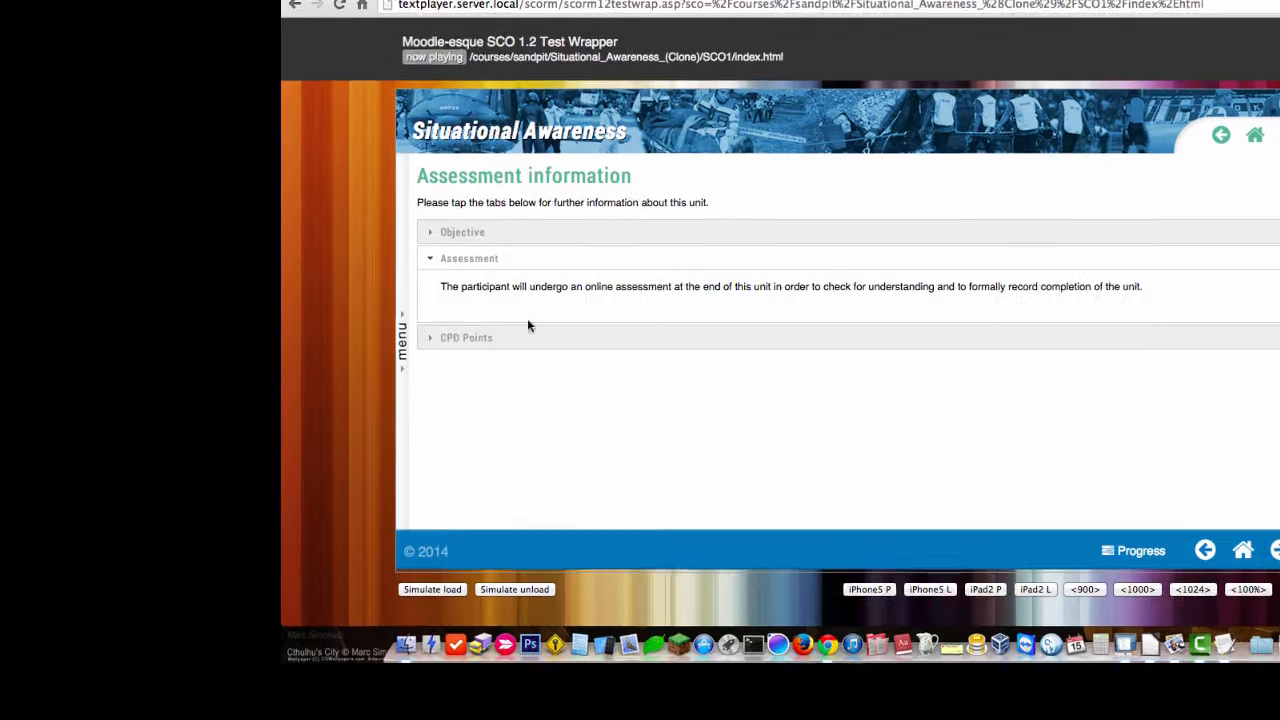
{"action": "left_click", "coordinate": [520, 337]}
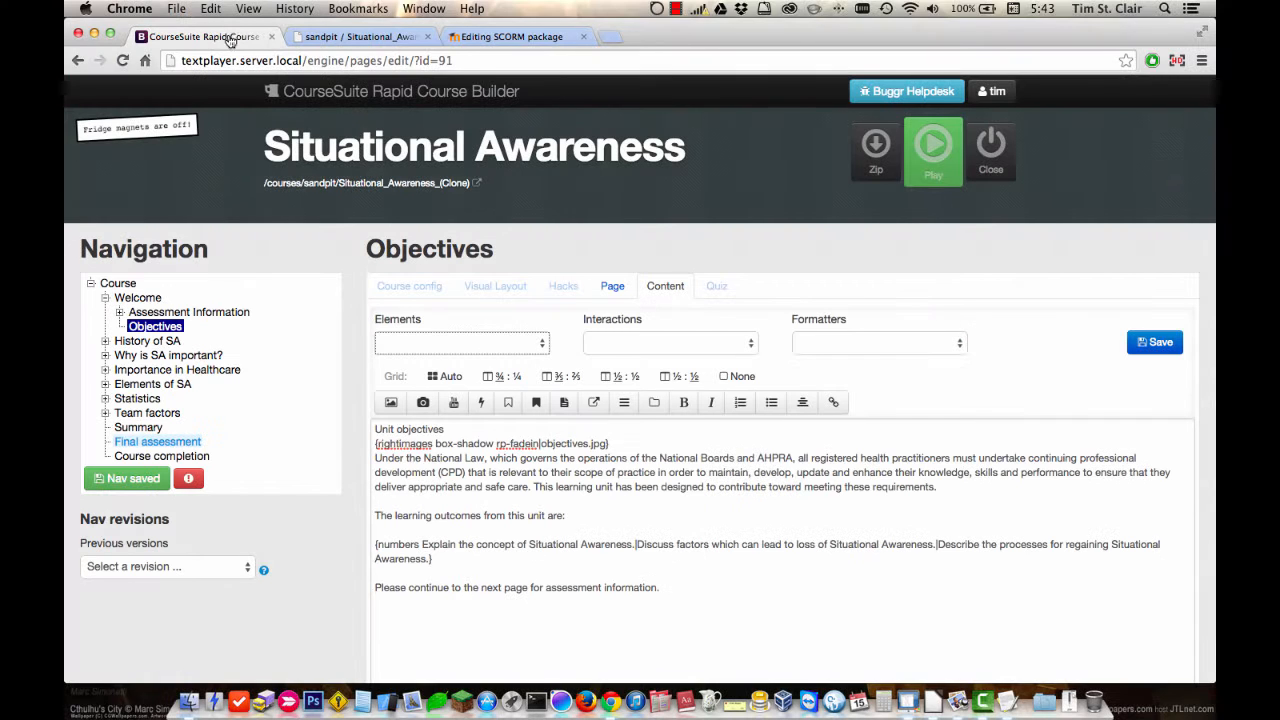
Step: Open the content of the Assessment Information page in the course editor to examine its accordion tag
{"action": "left_click", "coordinate": [188, 312]}
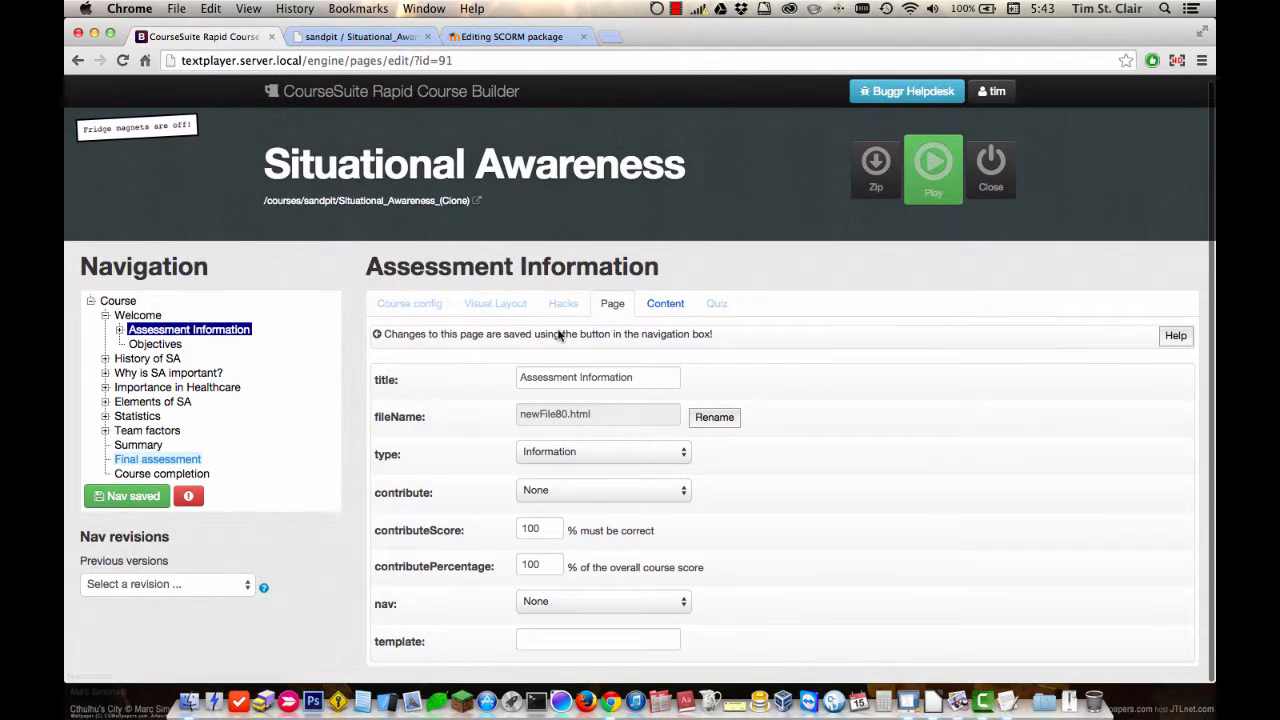
{"action": "left_click", "coordinate": [660, 305]}
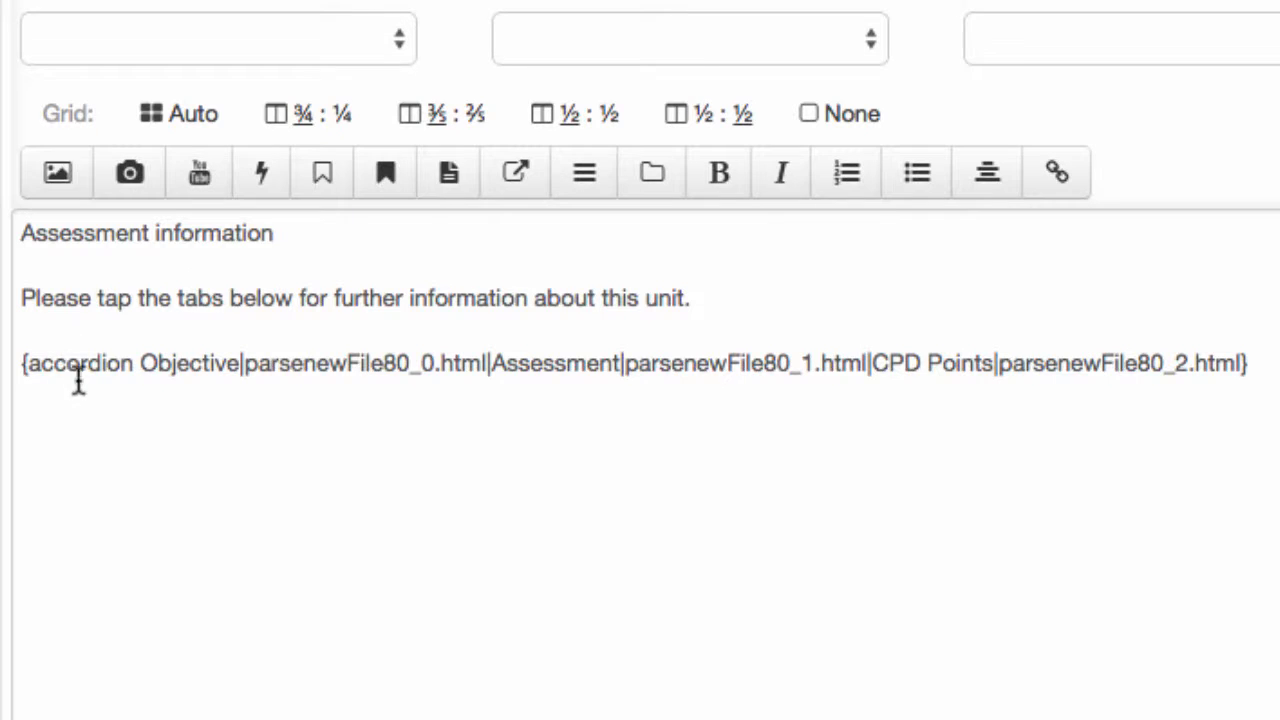
Step: Change the accordion keyword to tabs in the Assessment Information tag and view the Assessment and CPD Points sections in the course preview
{"action": "left_click", "coordinate": [89, 363]}
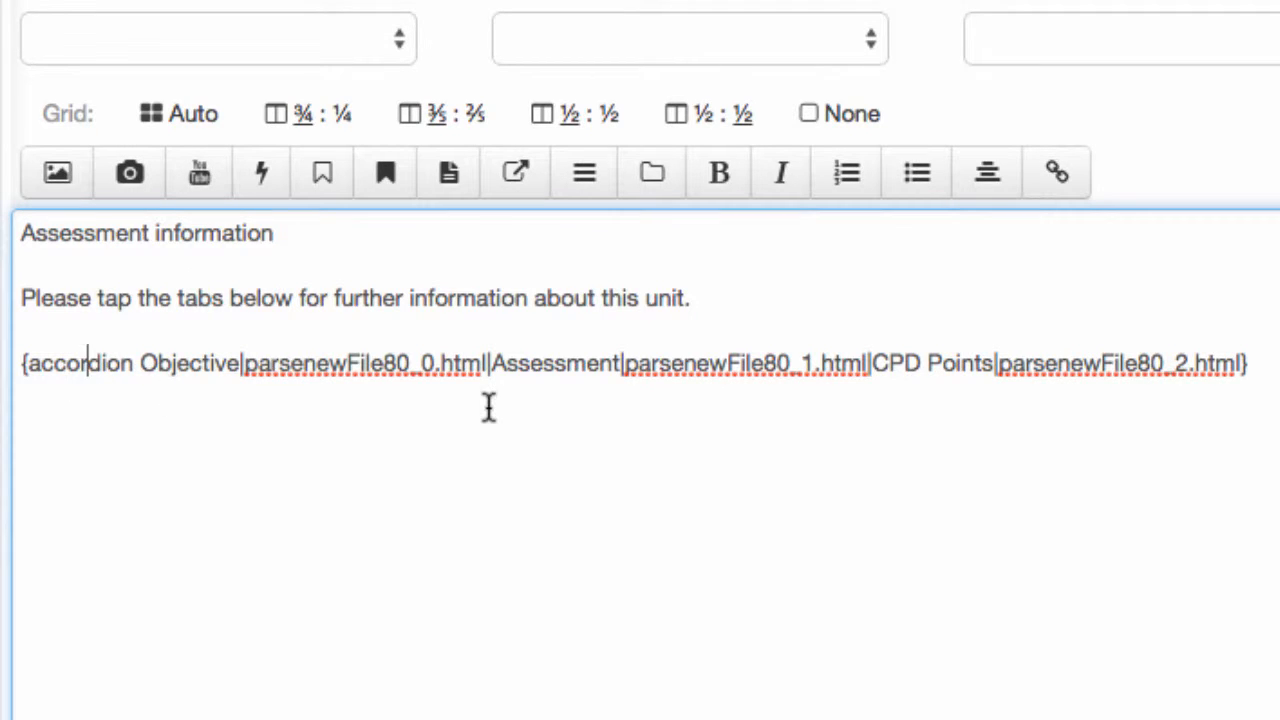
{"action": "key", "text": "Right"}
{"action": "key", "text": "Right"}
{"action": "key", "text": "Right"}
{"action": "key", "text": "Right"}
{"action": "key", "text": "BackSpace"}
{"action": "key", "text": "BackSpace"}
{"action": "key", "text": "BackSpace"}
{"action": "key", "text": "BackSpace"}
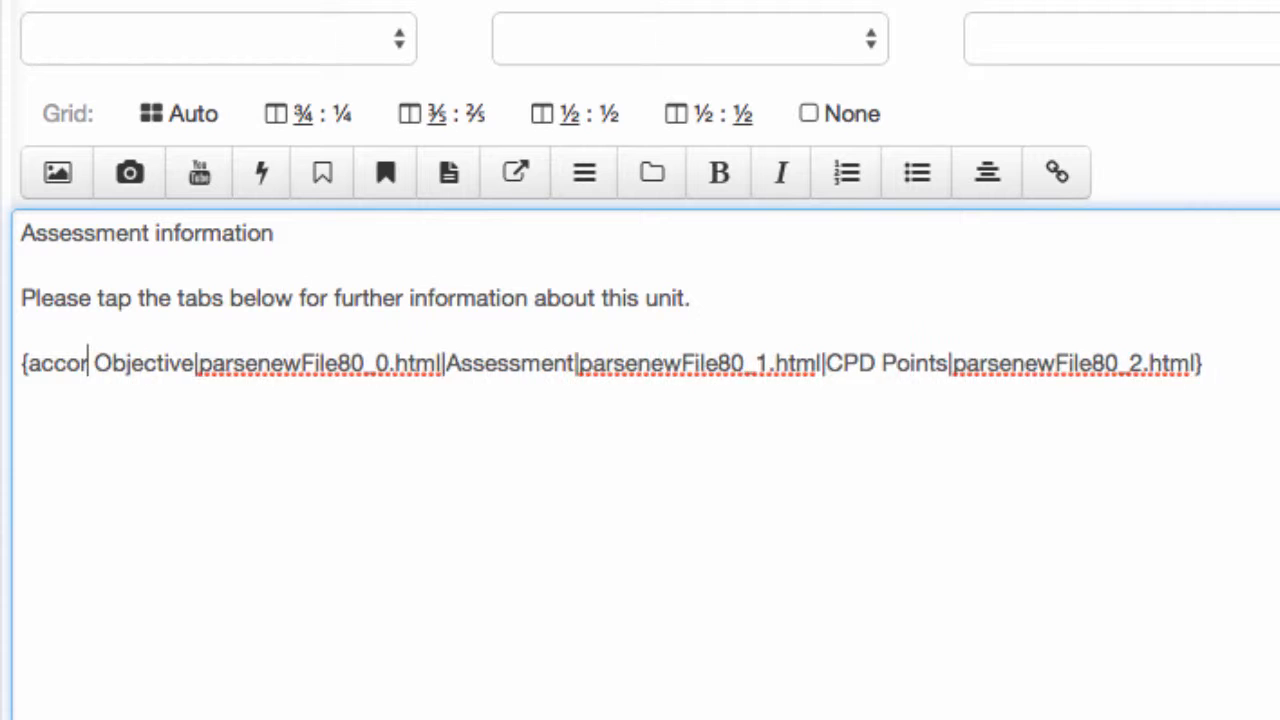
{"action": "key", "text": "BackSpace"}
{"action": "key", "text": "BackSpace"}
{"action": "key", "text": "BackSpace"}
{"action": "key", "text": "BackSpace"}
{"action": "key", "text": "BackSpace"}
{"action": "type", "text": "tabs"}
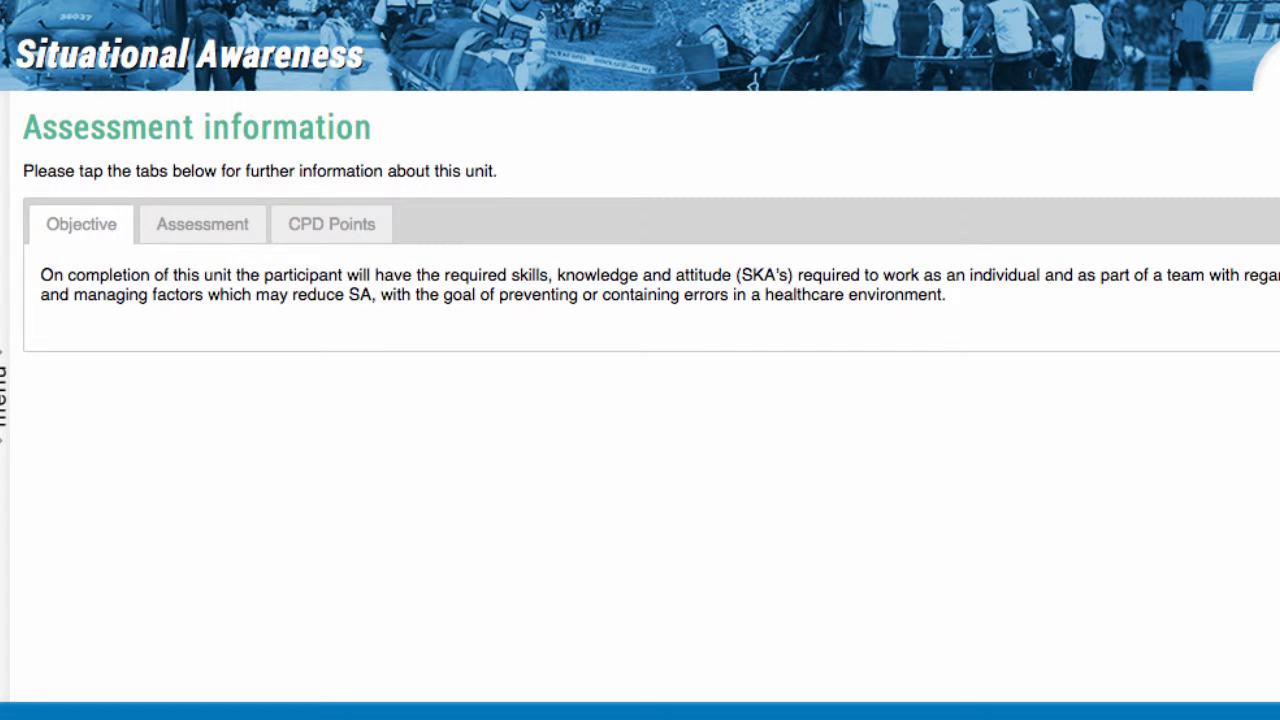
{"action": "left_click", "coordinate": [218, 233]}
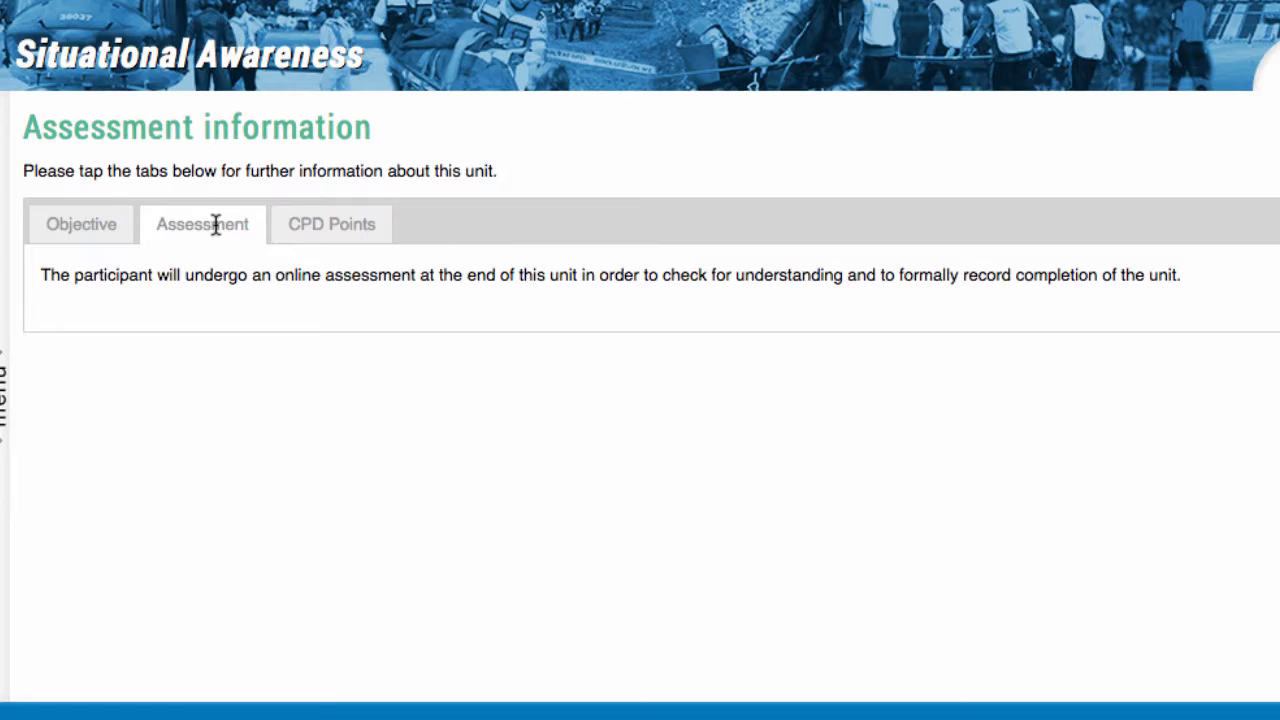
{"action": "left_click", "coordinate": [340, 228]}
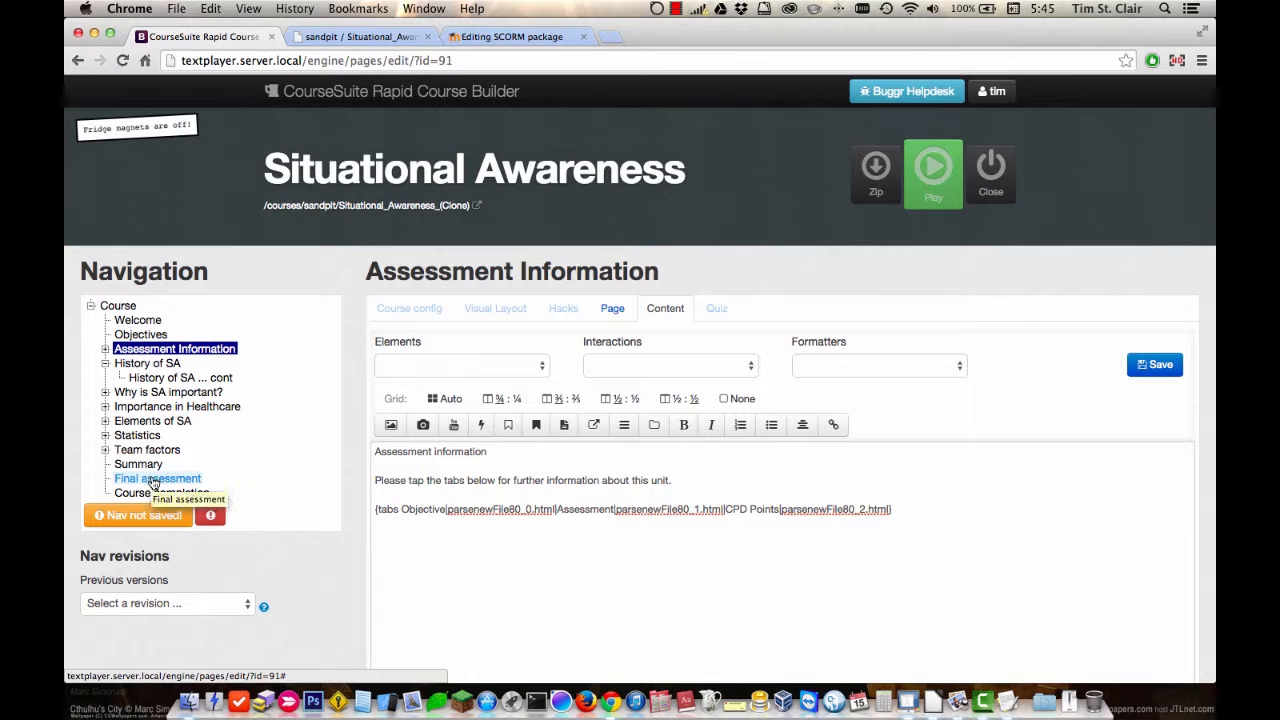
Step: Select the Final assessment page, save the navigation and open the page's quiz settings
{"action": "left_click", "coordinate": [154, 482]}
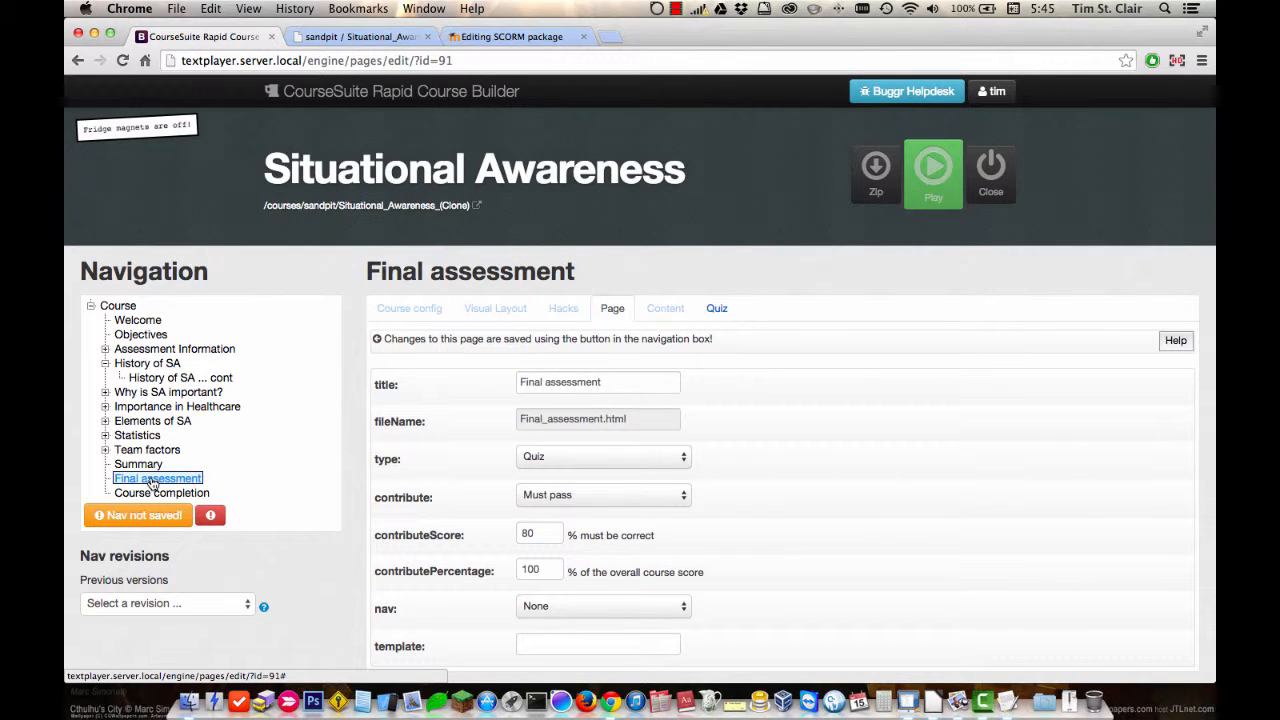
{"action": "left_click", "coordinate": [150, 516]}
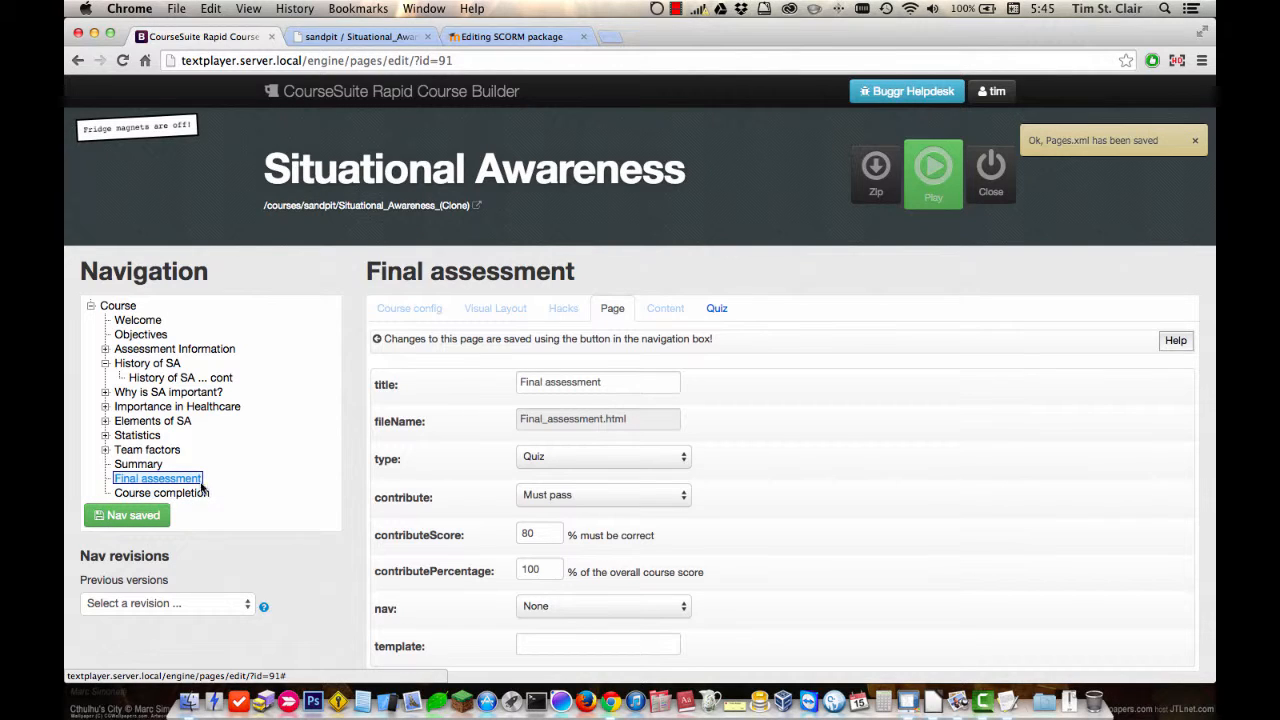
{"action": "left_click", "coordinate": [716, 309]}
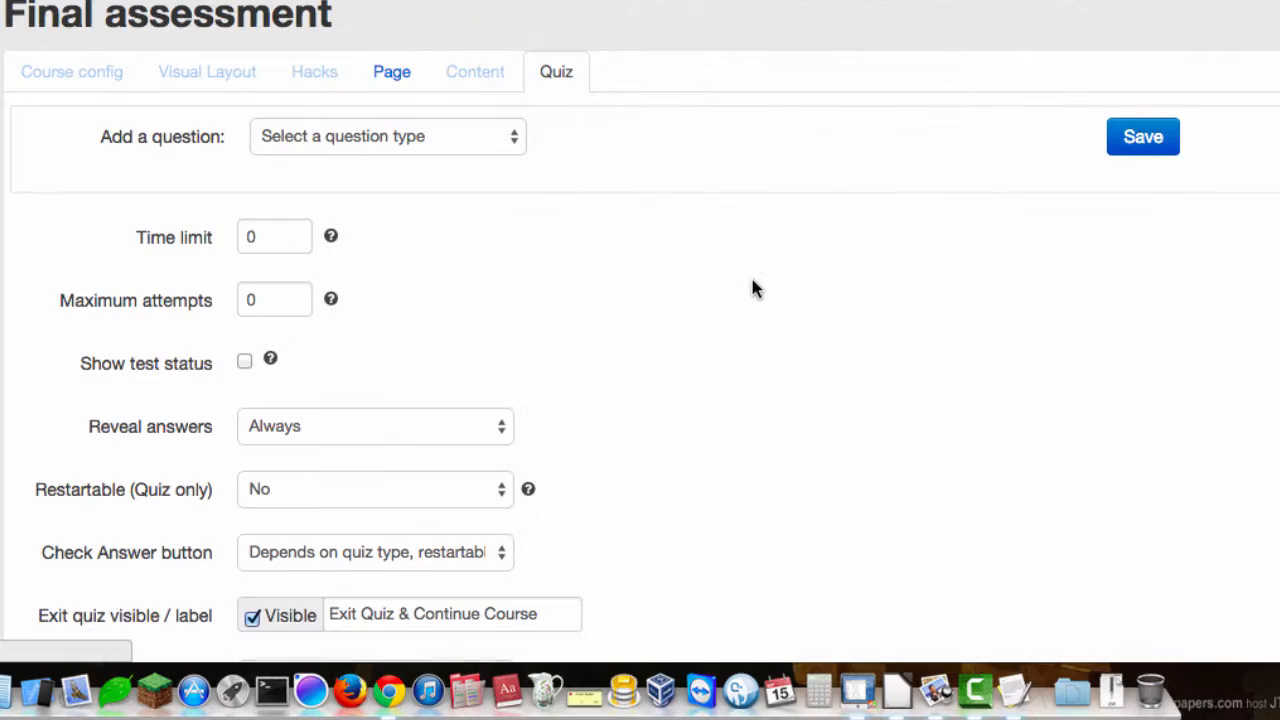
Step: Review the existing quiz options and multiple-choice question, and add a Single choice question to the Final assessment
{"action": "scroll", "coordinate": [755, 289], "scroll_direction": "down", "scroll_amount": 4}
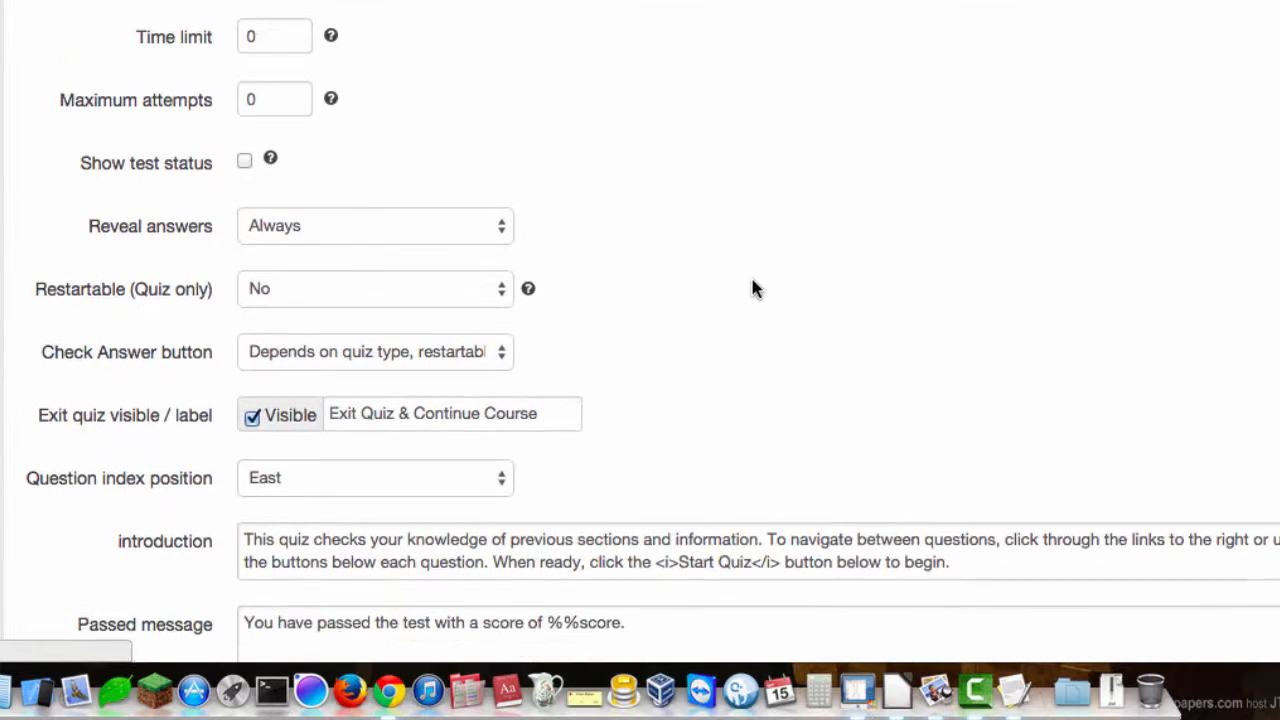
{"action": "scroll", "coordinate": [753, 281], "scroll_direction": "down", "scroll_amount": 15}
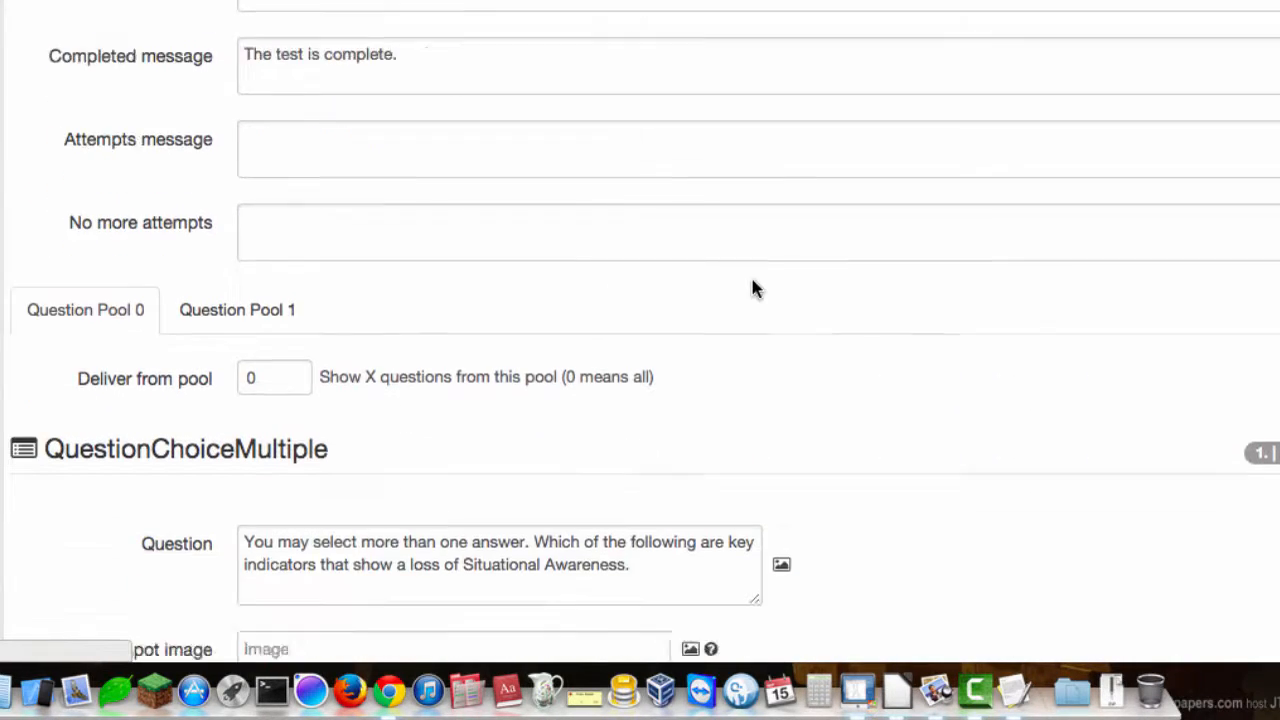
{"action": "scroll", "coordinate": [752, 285], "scroll_direction": "down", "scroll_amount": 16}
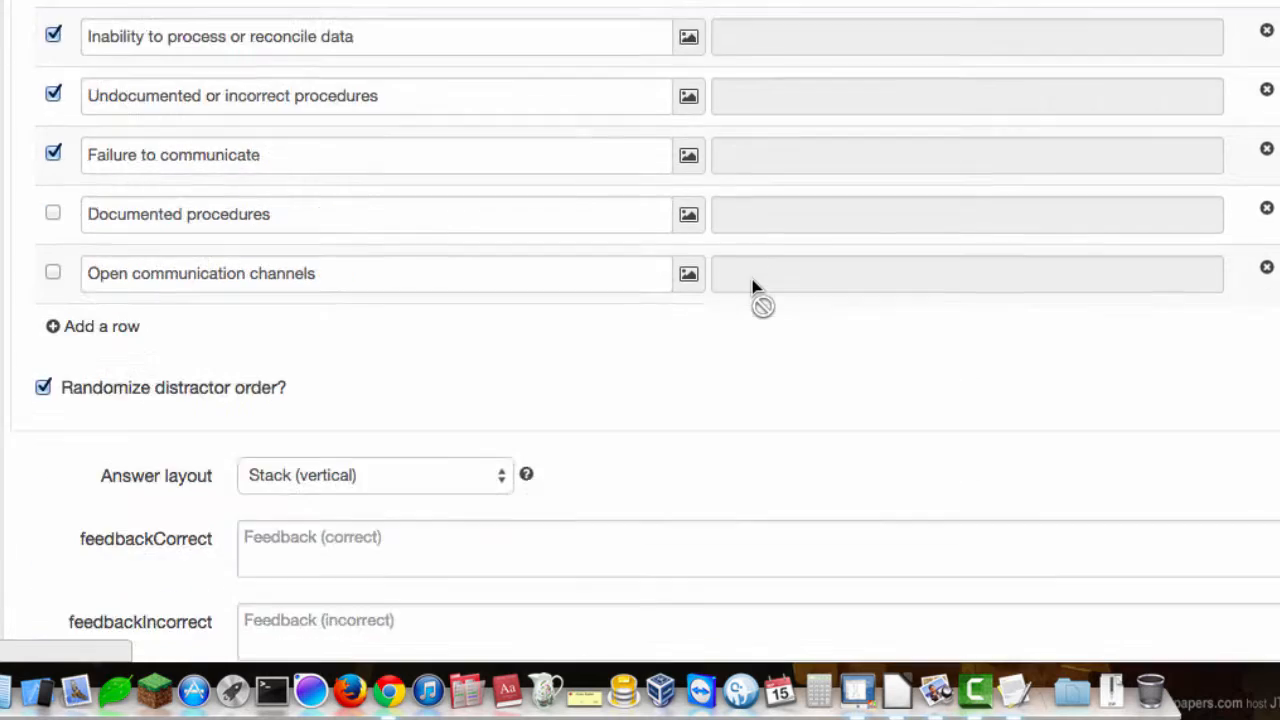
{"action": "scroll", "coordinate": [752, 283], "scroll_direction": "down", "scroll_amount": 5}
{"action": "scroll", "coordinate": [640, 350], "scroll_direction": "up", "scroll_amount": 20}
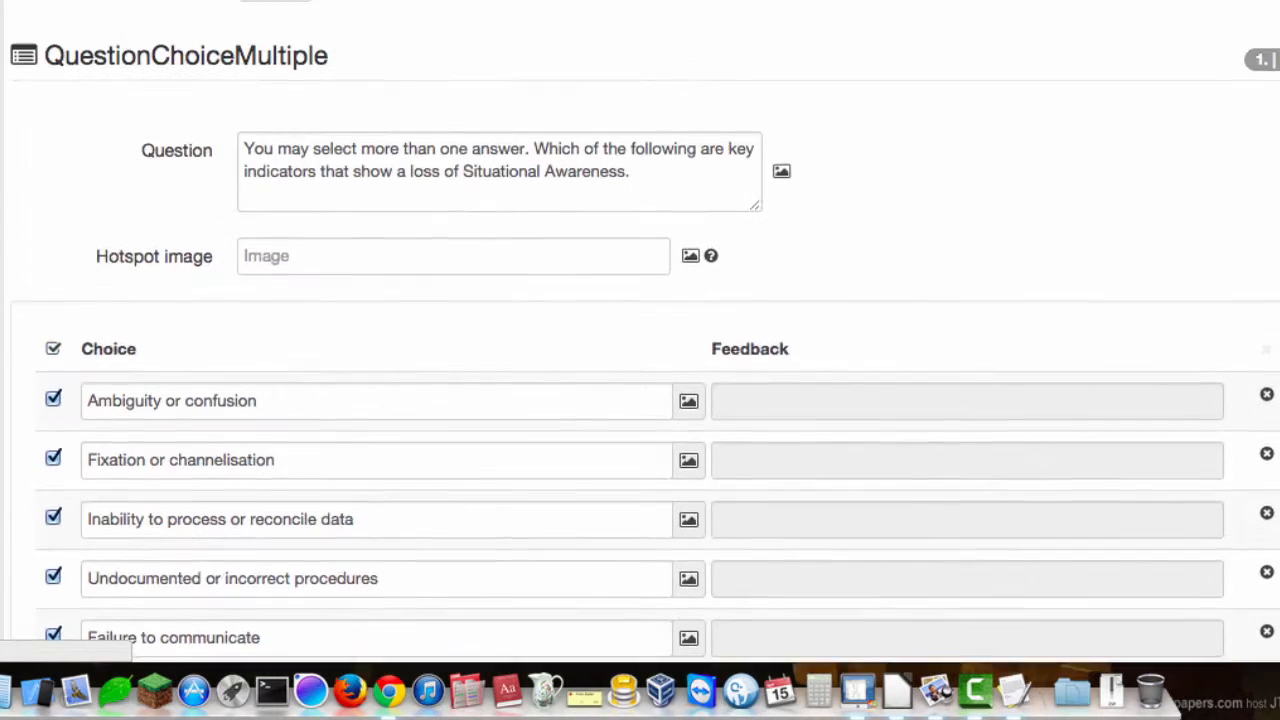
{"action": "left_click", "coordinate": [505, 44]}
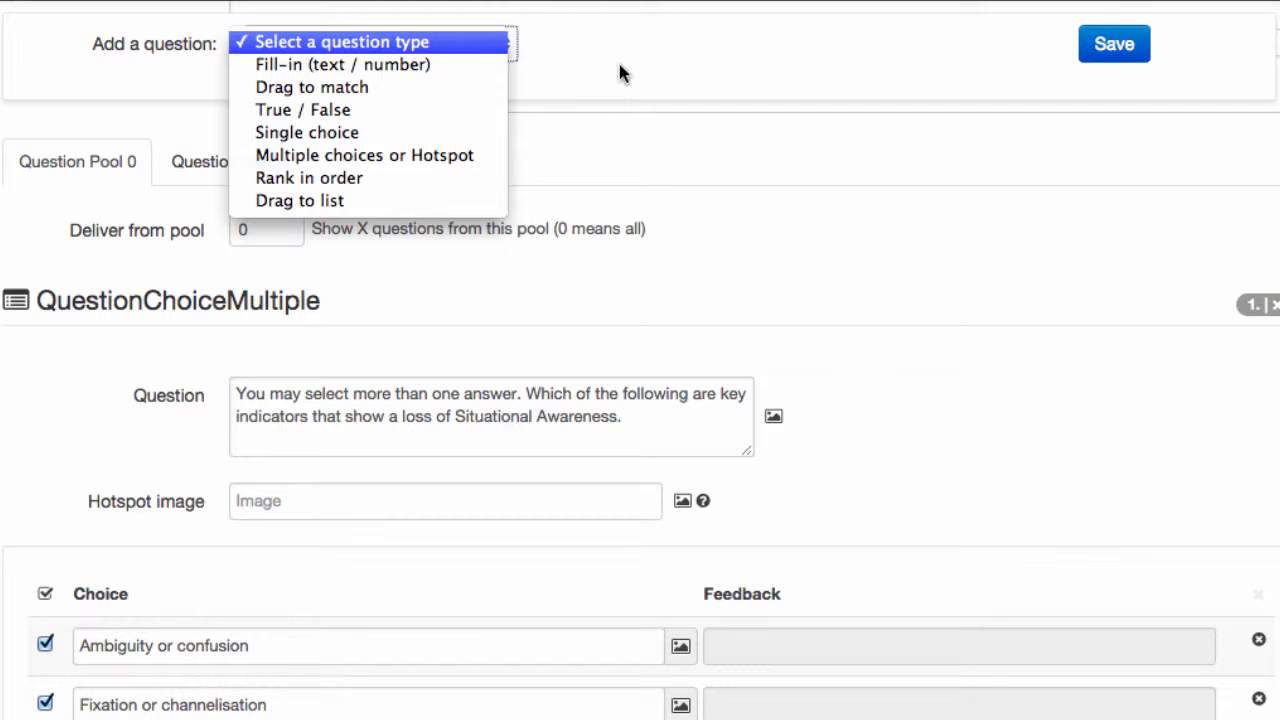
{"action": "left_click", "coordinate": [363, 132]}
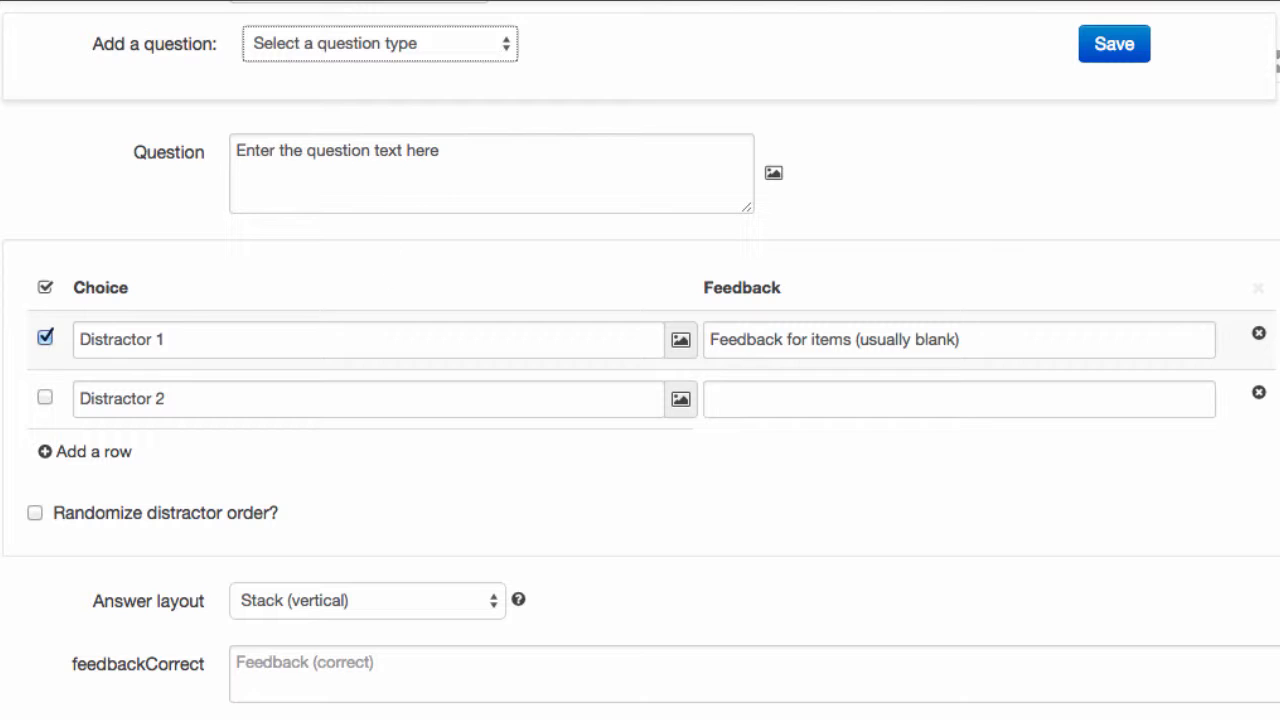
Step: Copy the bold question about loss of situational awareness from the Quiz question file in Finder into the new question's text
{"action": "key", "text": "super+Tab"}
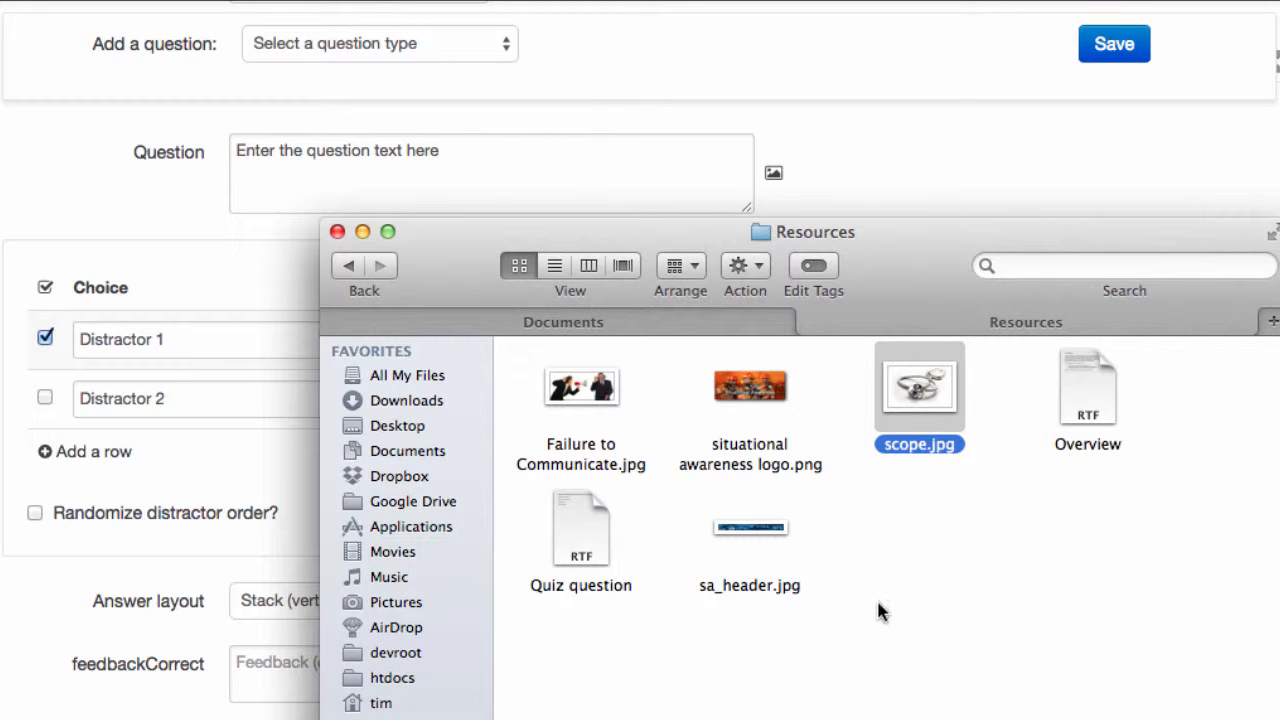
{"action": "double_click", "coordinate": [592, 516]}
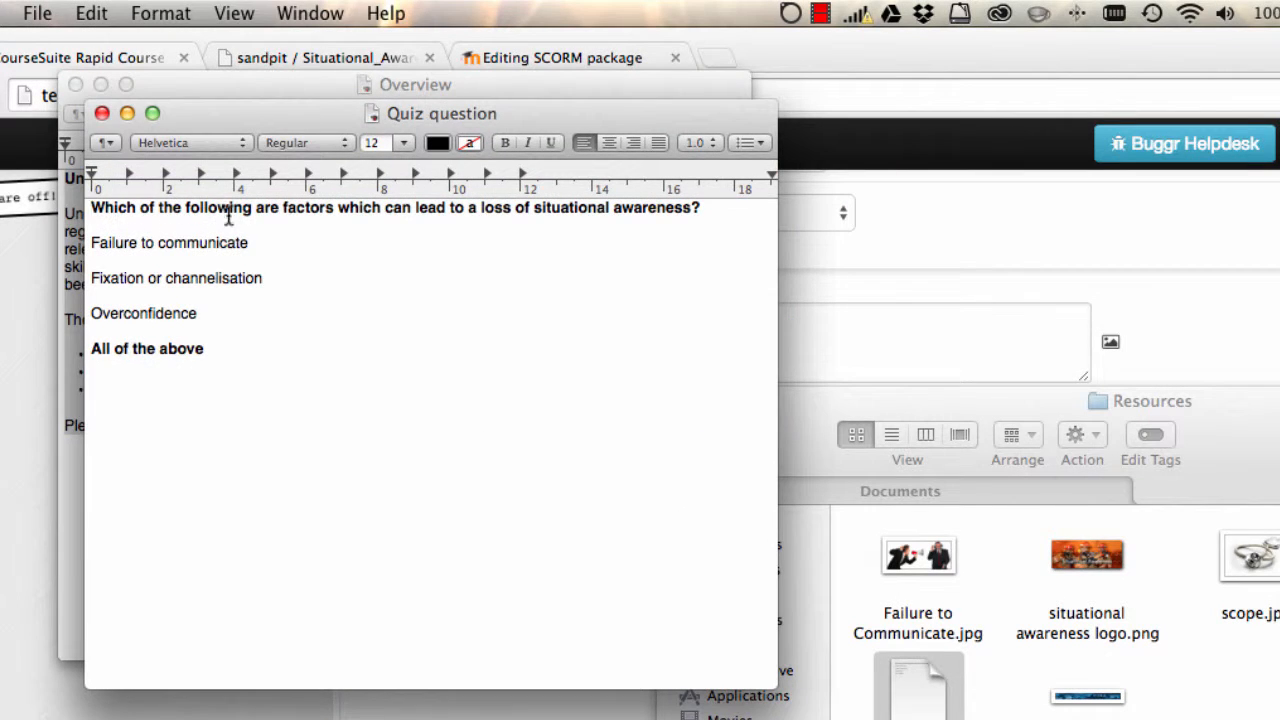
{"action": "triple_click", "coordinate": [708, 207]}
{"action": "key", "text": "super+c"}
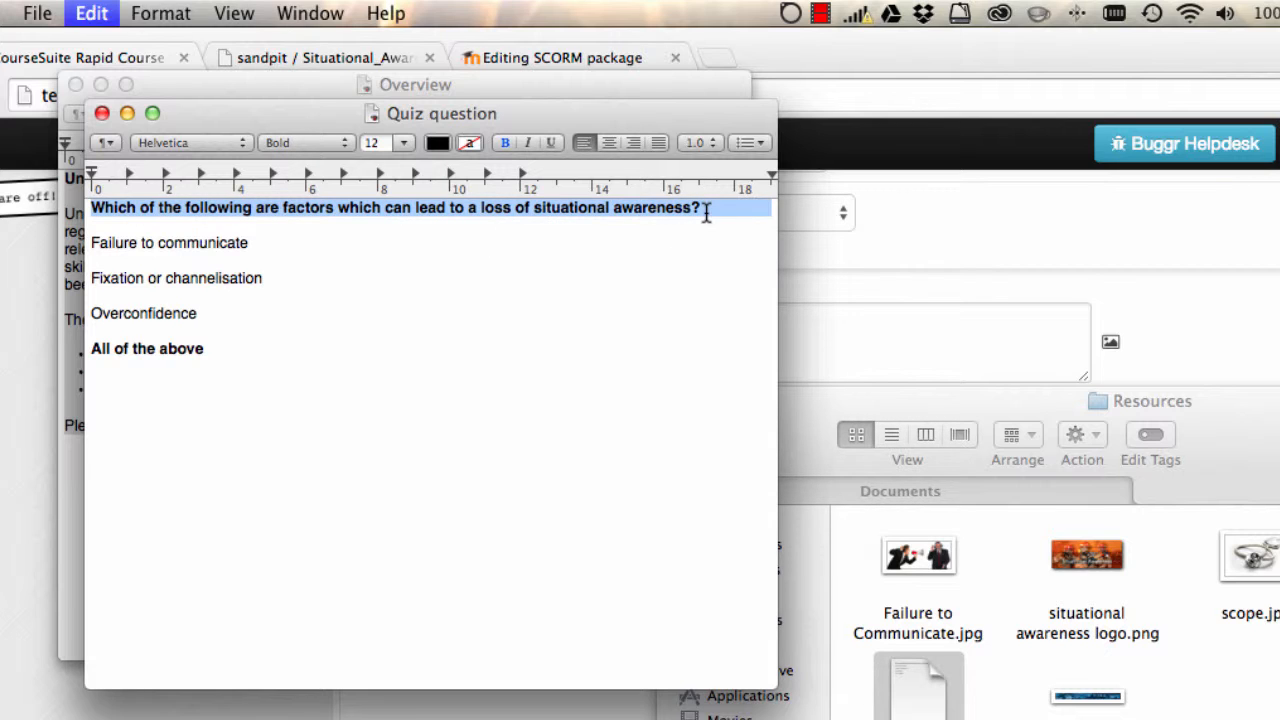
{"action": "left_click", "coordinate": [977, 363]}
{"action": "triple_click", "coordinate": [825, 354]}
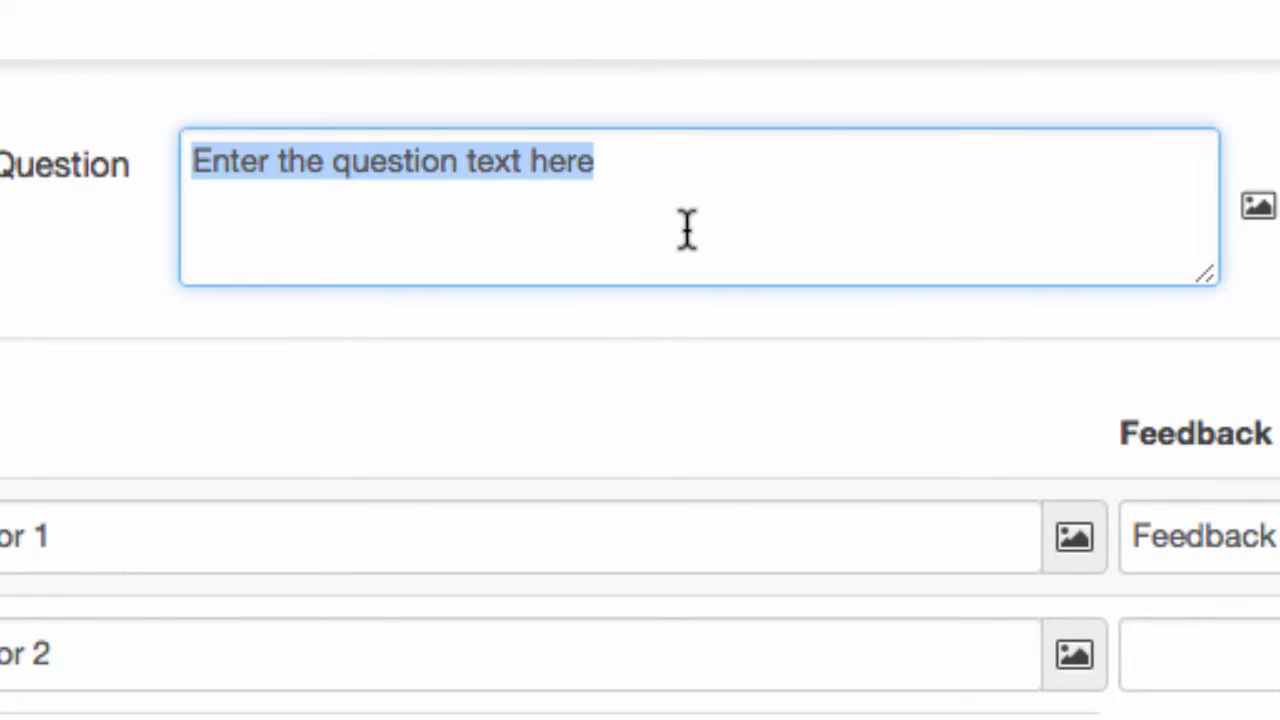
{"action": "key", "text": "super+v"}
{"action": "key", "text": "BackSpace"}
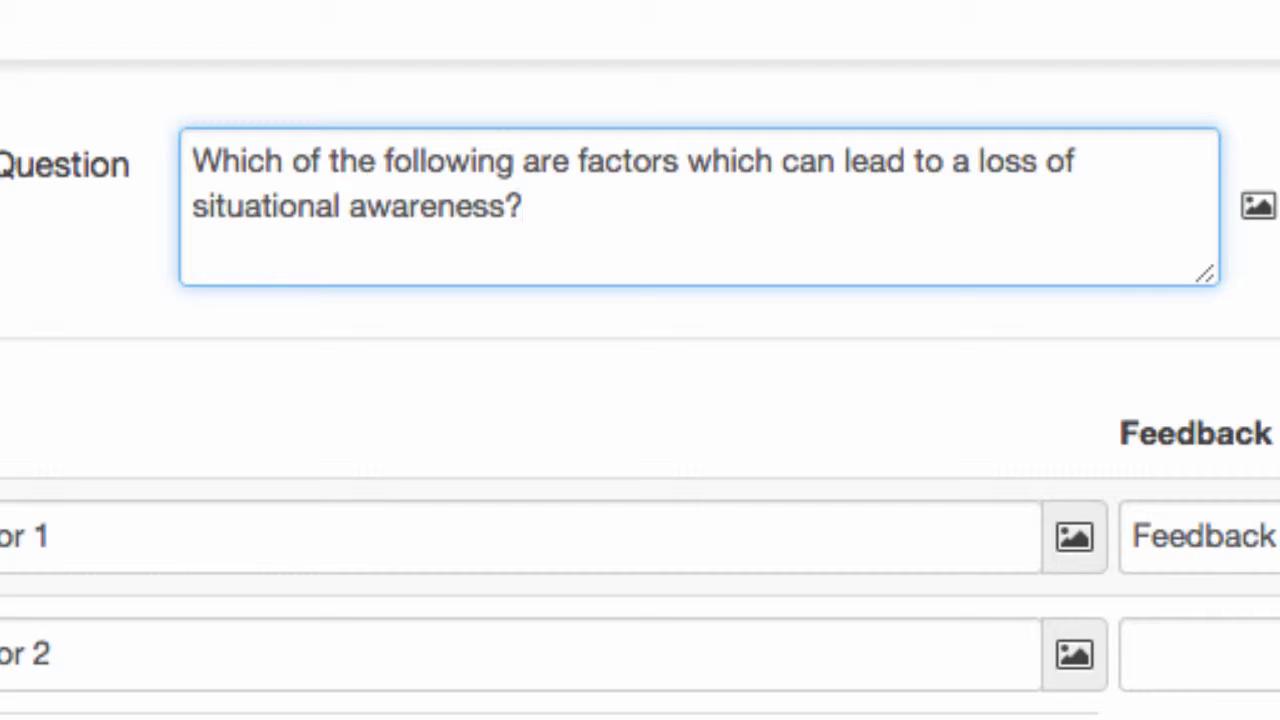
Step: Upload Failure to Communicate.jpg from the Resources folder to the file browser and insert it below the question text
{"action": "left_click", "coordinate": [1266, 222]}
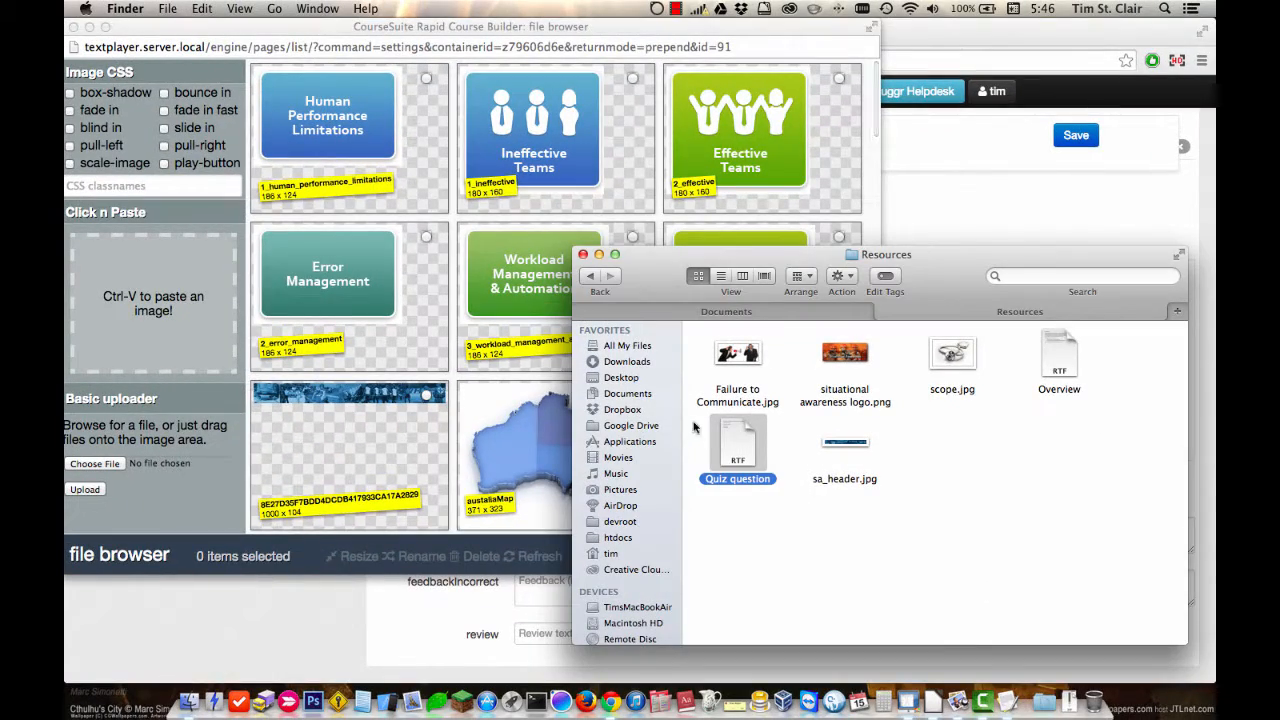
{"action": "left_click_drag", "start_coordinate": [740, 358], "coordinate": [606, 172]}
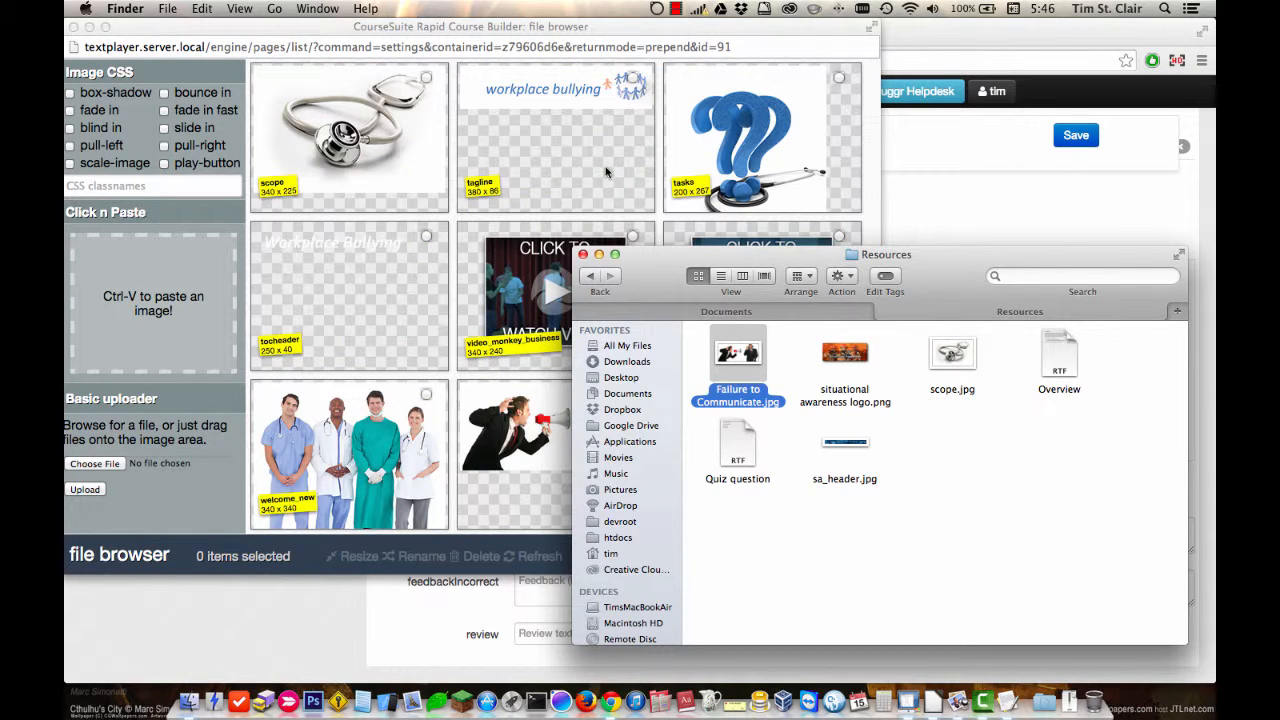
{"action": "left_click", "coordinate": [498, 414]}
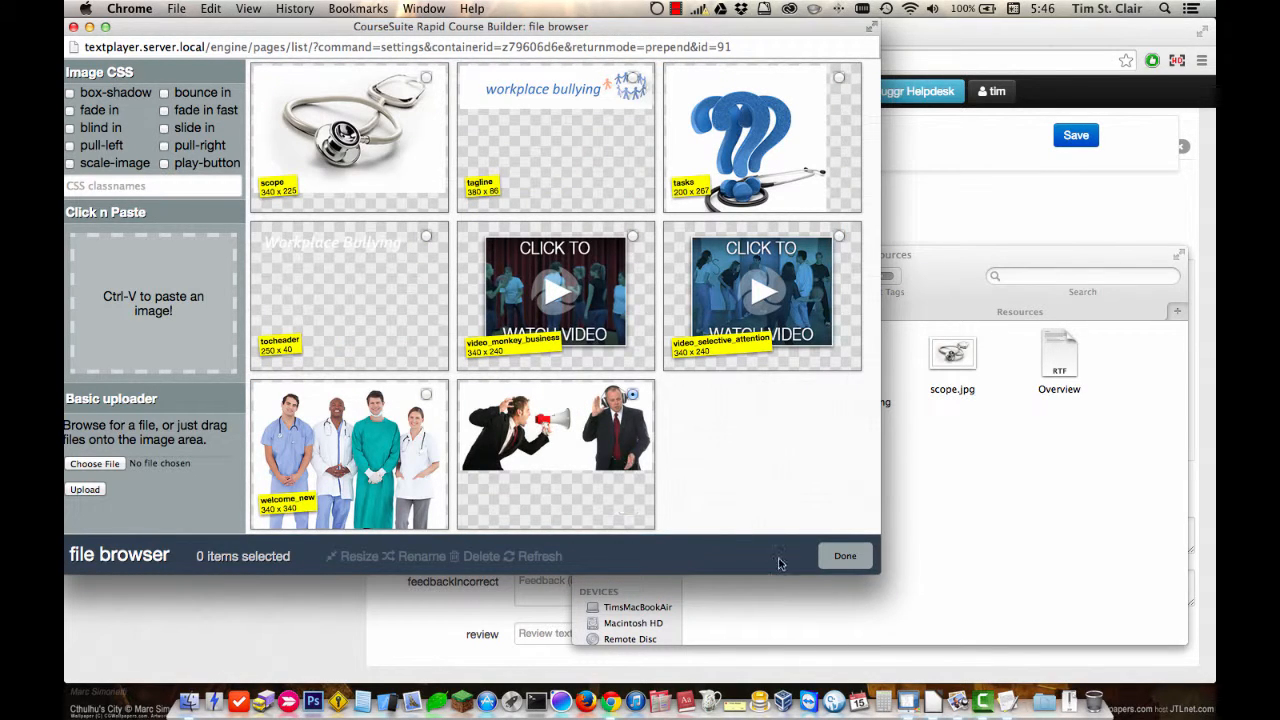
{"action": "left_click", "coordinate": [843, 555]}
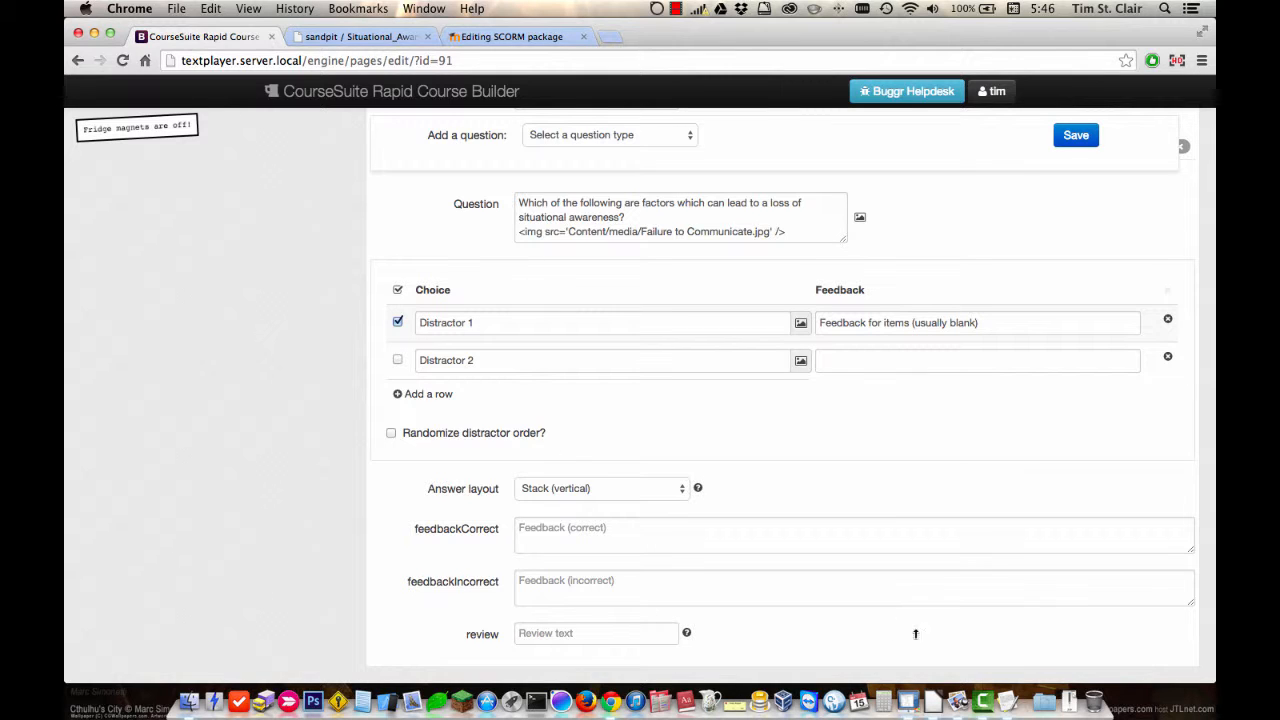
Step: Replace the two placeholder choices with "Failure to communicate" and "Fixation or channelisation" copied from the Quiz question document
{"action": "left_click", "coordinate": [1008, 702]}
{"action": "triple_click", "coordinate": [214, 155]}
{"action": "key", "text": "super+c"}
{"action": "key", "text": "super+v"}
{"action": "left_click_drag", "start_coordinate": [324, 177], "coordinate": [214, 177]}
{"action": "key", "text": "super+c"}
{"action": "key", "text": "super+v"}
Step: Add a third choice row and fill it with "Overconfidence" from the Quiz question document
{"action": "left_click", "coordinate": [428, 394]}
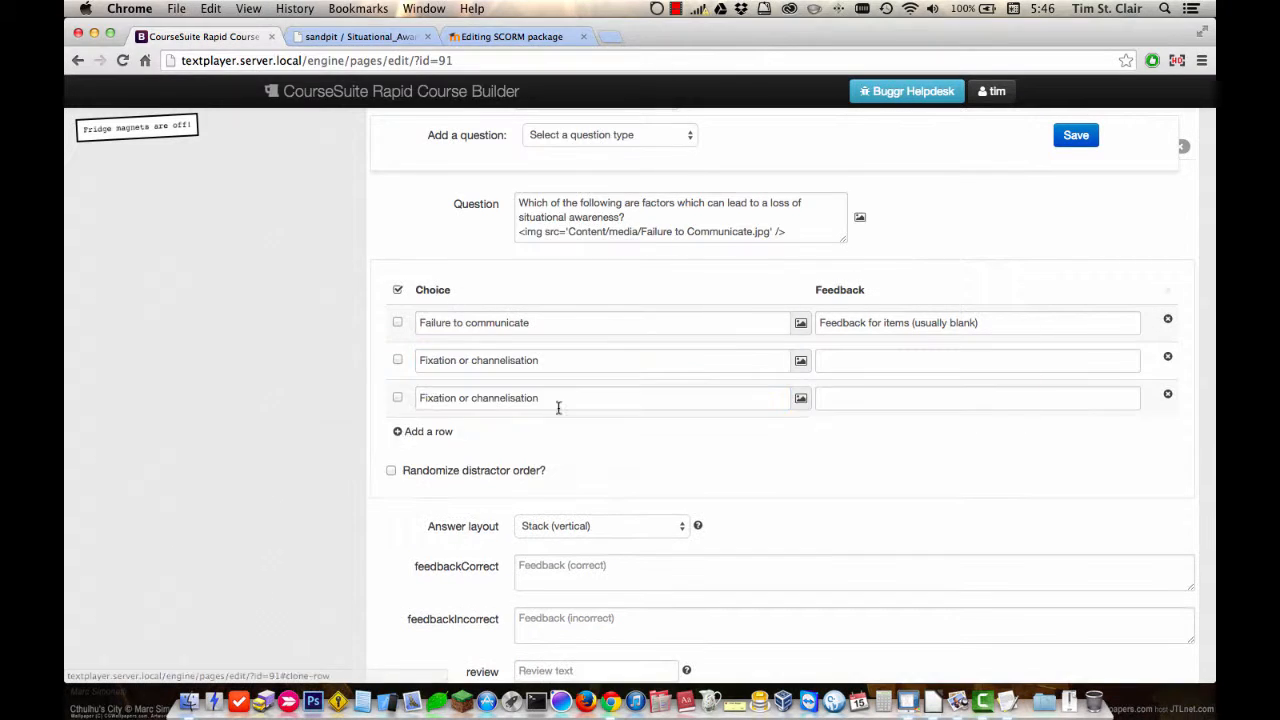
{"action": "left_click", "coordinate": [1008, 702]}
{"action": "key", "text": "super+c"}
{"action": "triple_click", "coordinate": [520, 399]}
{"action": "key", "text": "super+v"}
Step: Add a fourth choice "All of the above" and mark it as the correct answer
{"action": "left_click", "coordinate": [434, 433]}
{"action": "left_click", "coordinate": [1008, 702]}
{"action": "triple_click", "coordinate": [463, 437]}
{"action": "key", "text": "super+v"}
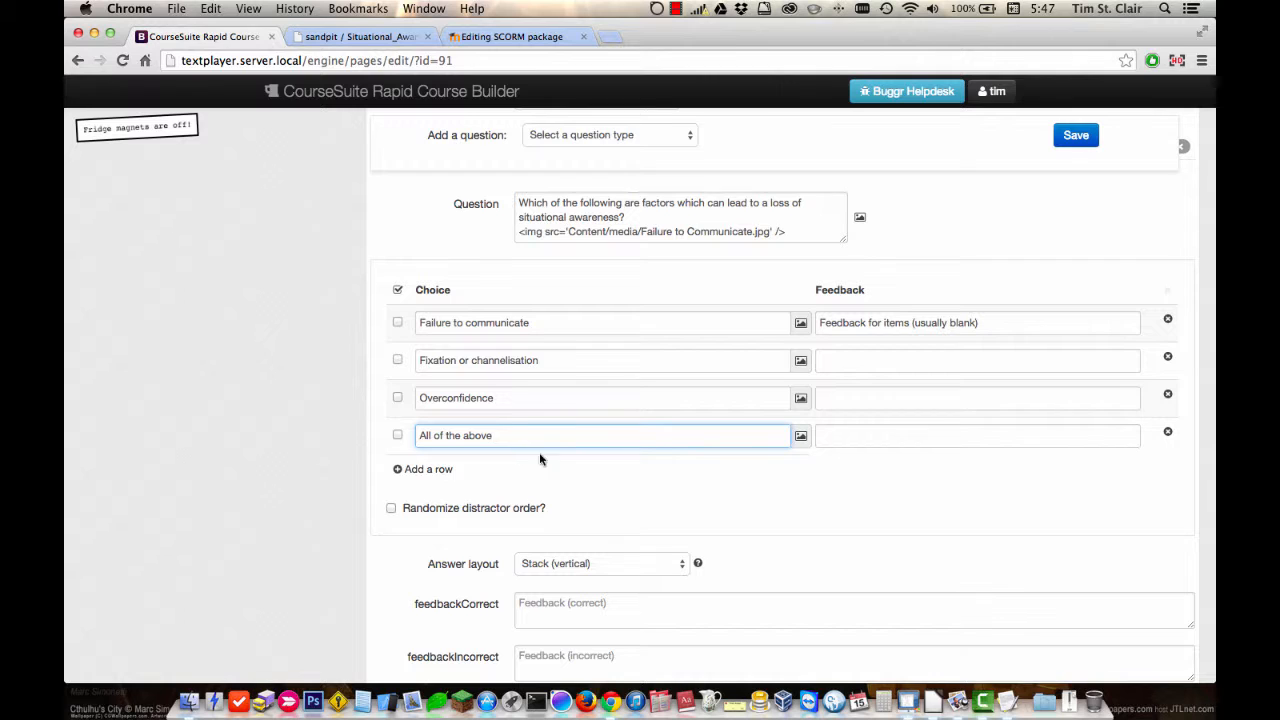
{"action": "left_click", "coordinate": [398, 437]}
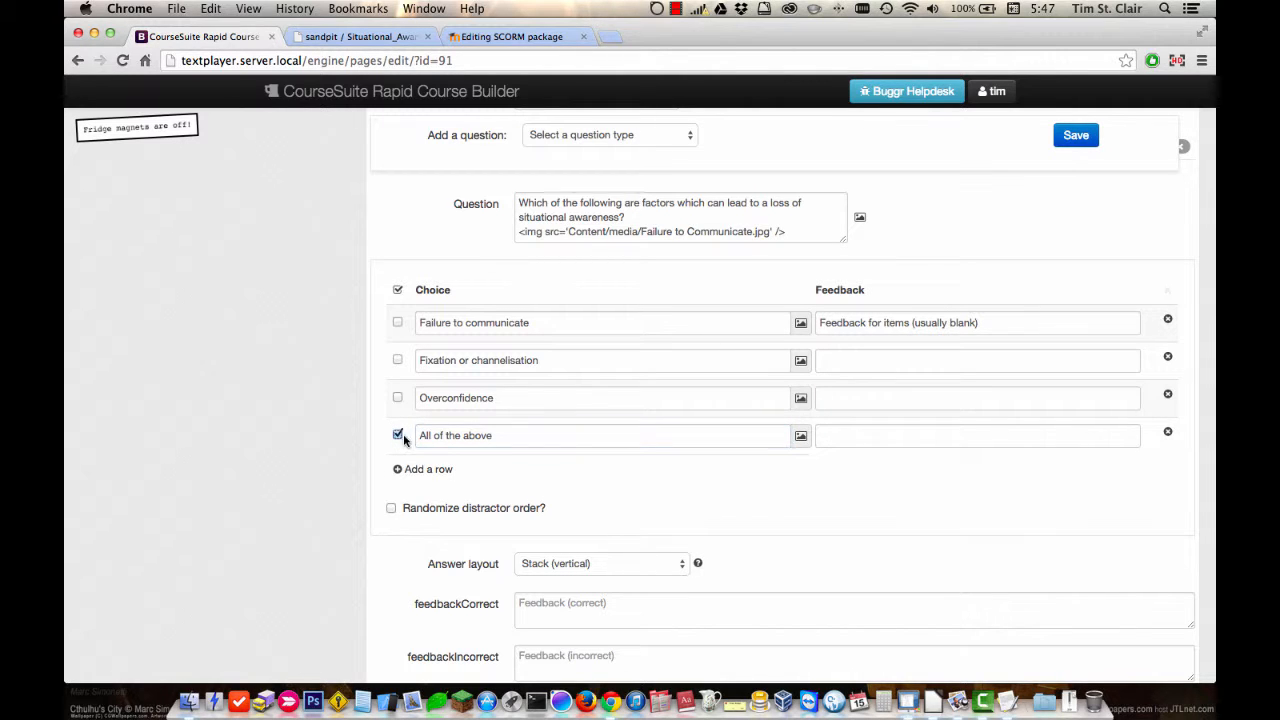
{"action": "scroll", "coordinate": [603, 501], "scroll_direction": "down", "scroll_amount": 2}
{"action": "scroll", "coordinate": [603, 501], "scroll_direction": "up", "scroll_amount": 3}
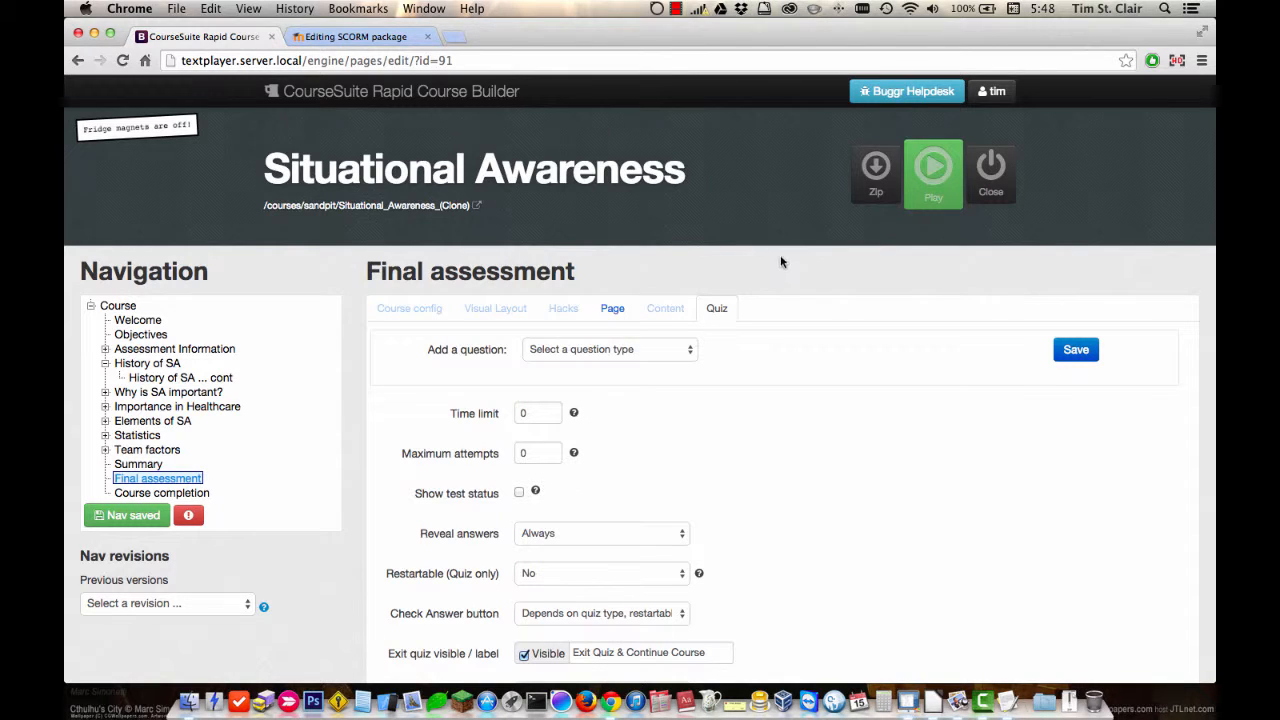
Step: Export the course as a zip and upload Situational_Awareness.zip from Finder as the package file of the new Moodle SCORM package
{"action": "left_click", "coordinate": [876, 188]}
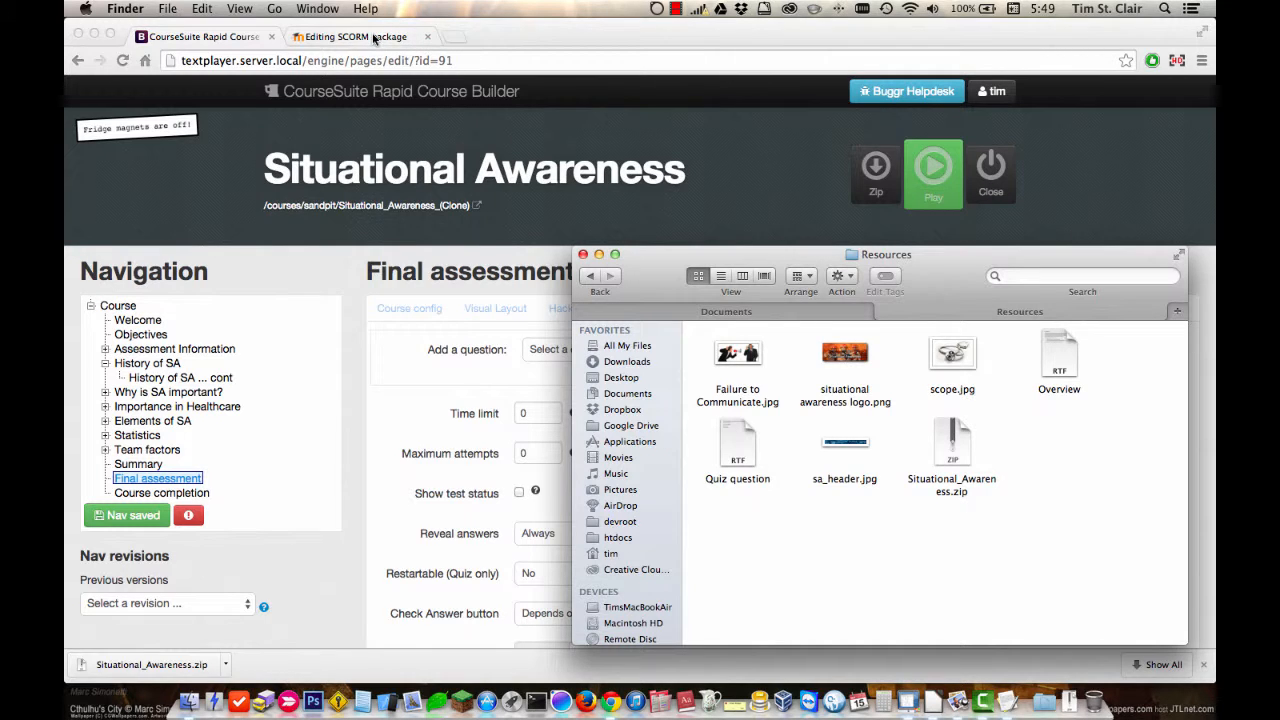
{"action": "left_click", "coordinate": [373, 37]}
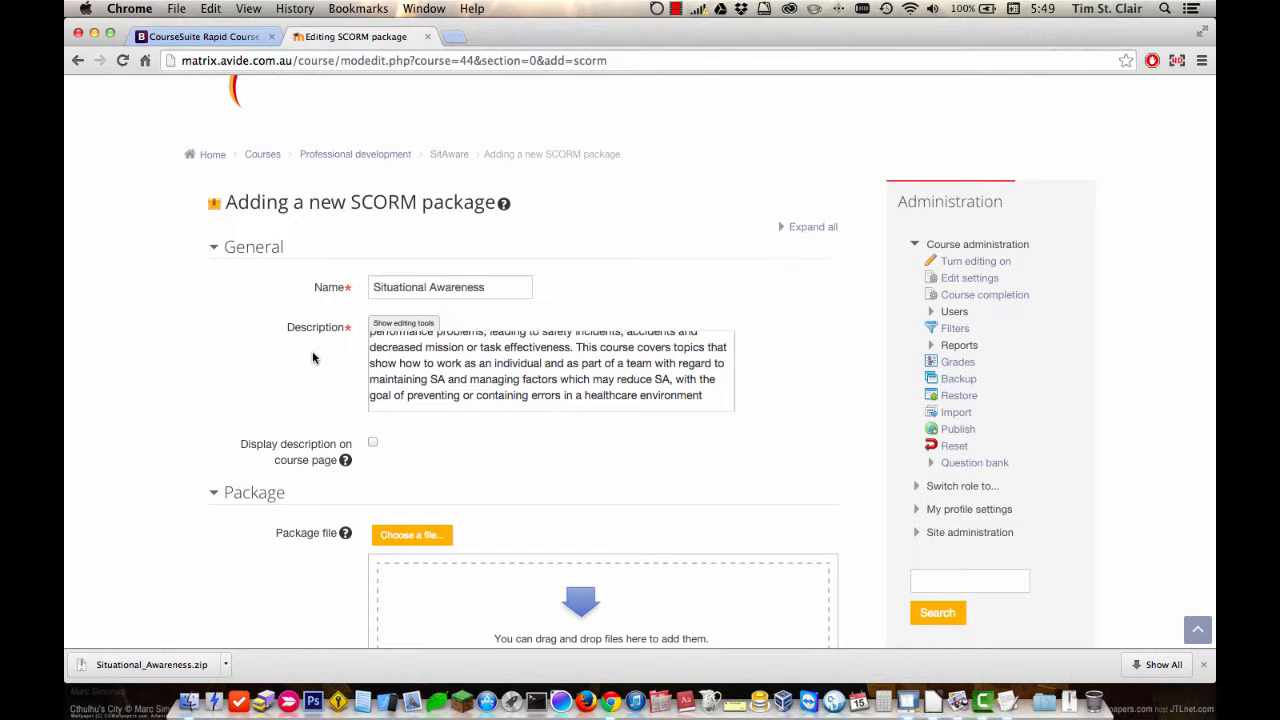
{"action": "scroll", "coordinate": [312, 358], "scroll_direction": "down", "scroll_amount": 2}
{"action": "scroll", "coordinate": [314, 386], "scroll_direction": "down", "scroll_amount": 5}
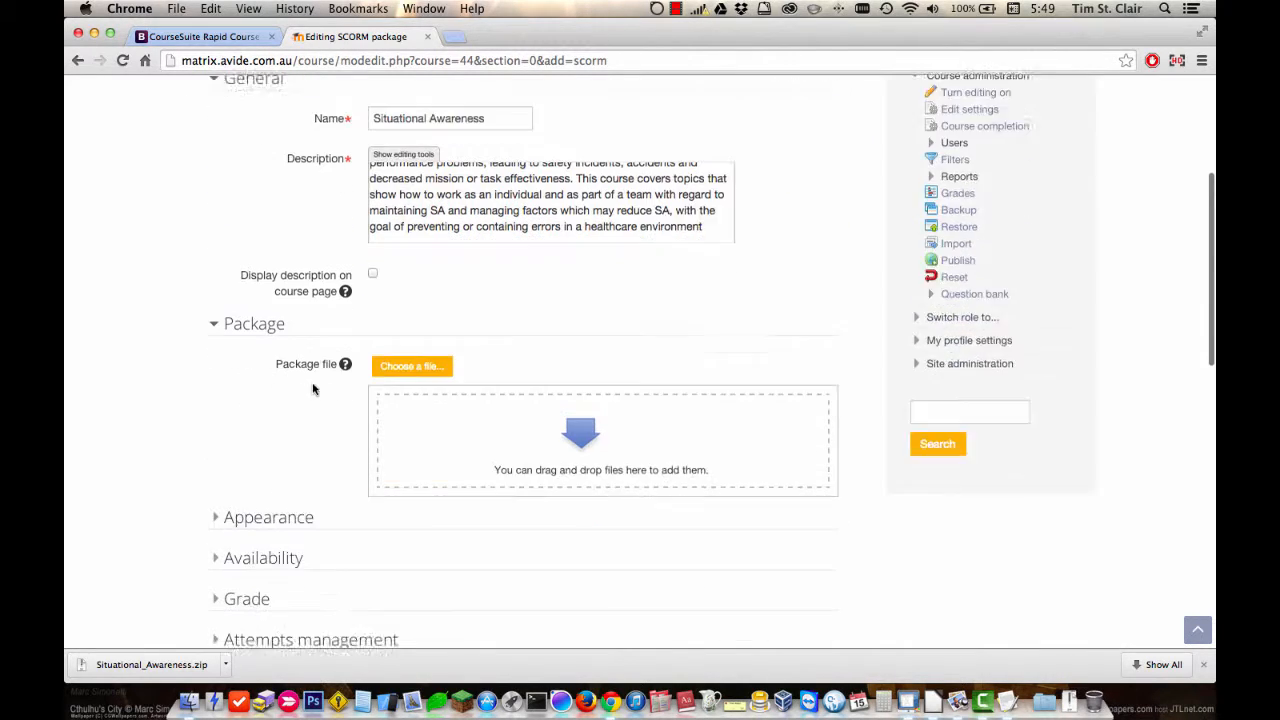
{"action": "left_click", "coordinate": [188, 701]}
{"action": "left_click_drag", "start_coordinate": [962, 452], "coordinate": [458, 379]}
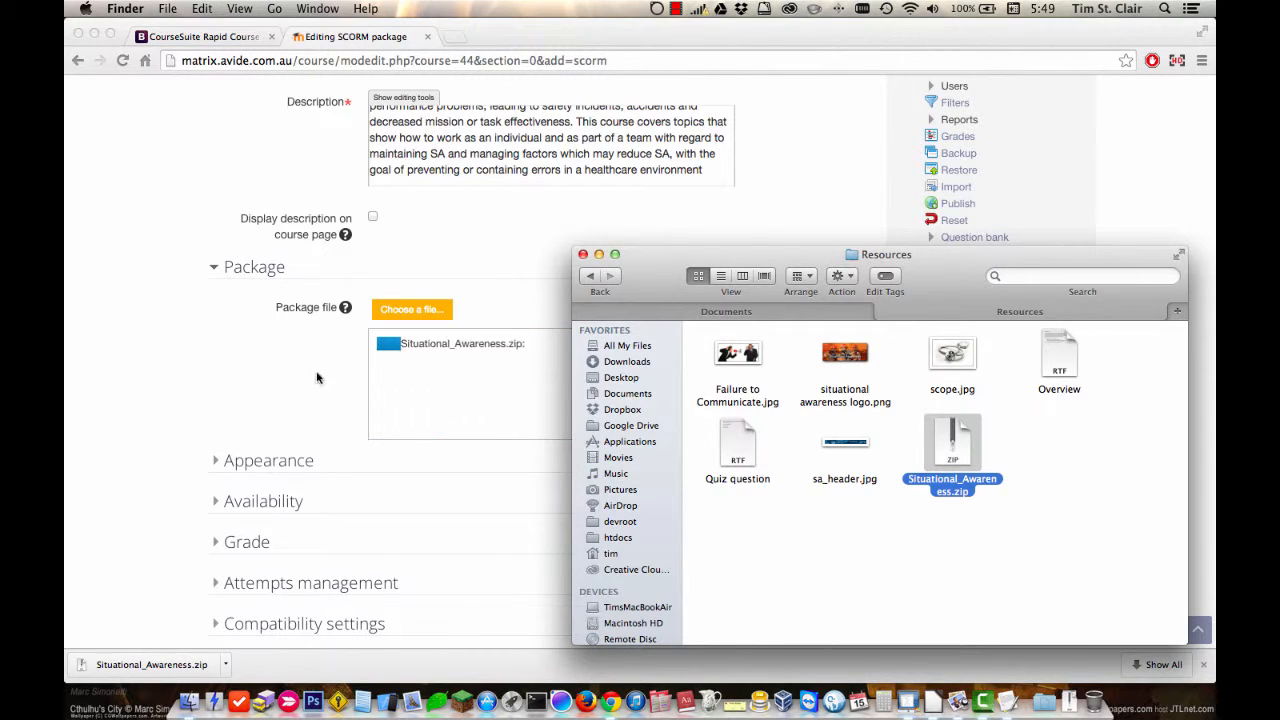
Step: Preview Situational_Awareness.zip in Finder to check its size and contents
{"action": "left_click", "coordinate": [310, 375]}
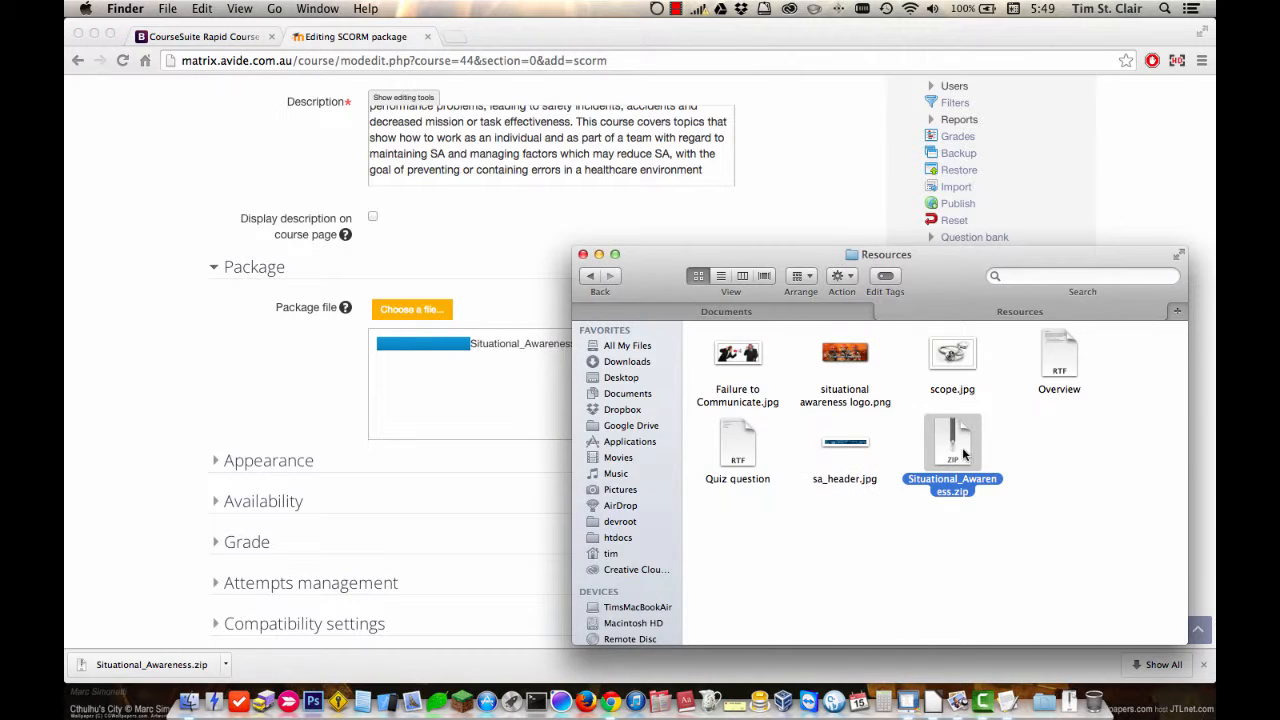
{"action": "key", "text": "space"}
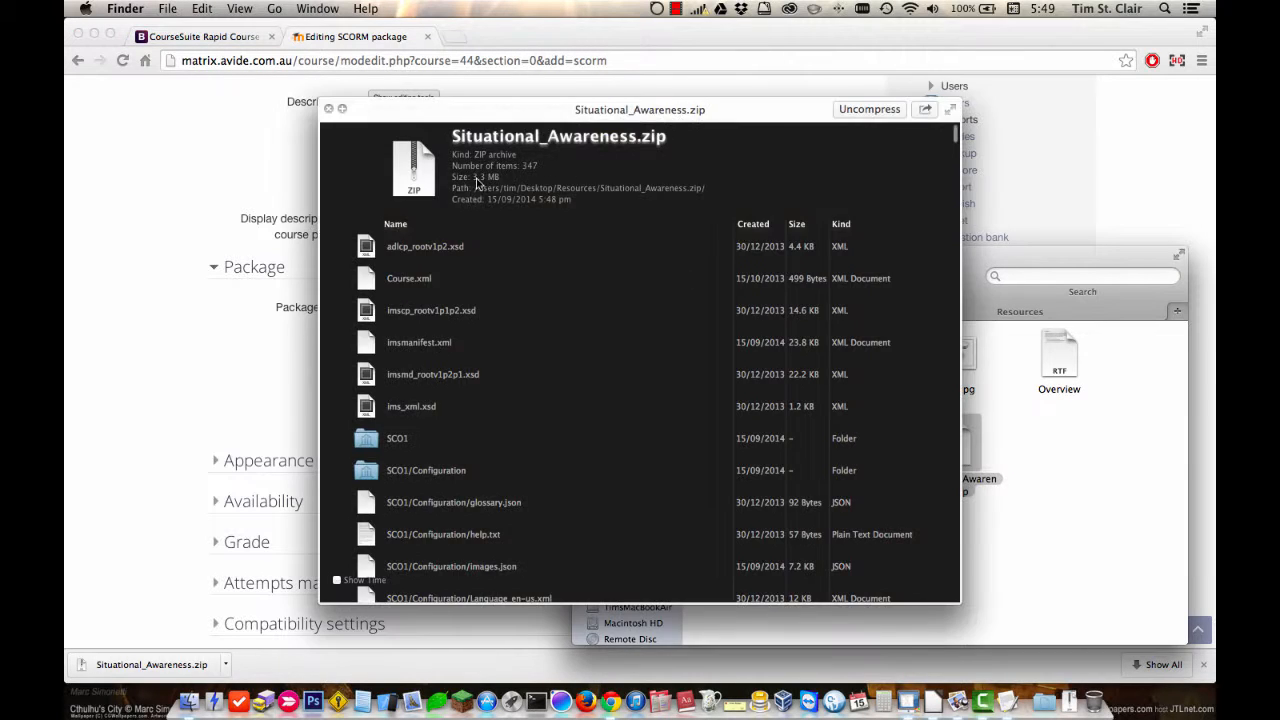
{"action": "key", "text": "space"}
Step: Return to the Moodle SCORM package form, then save the activity and display it
{"action": "left_click", "coordinate": [466, 241]}
{"action": "scroll", "coordinate": [466, 241], "scroll_direction": "down", "scroll_amount": 1}
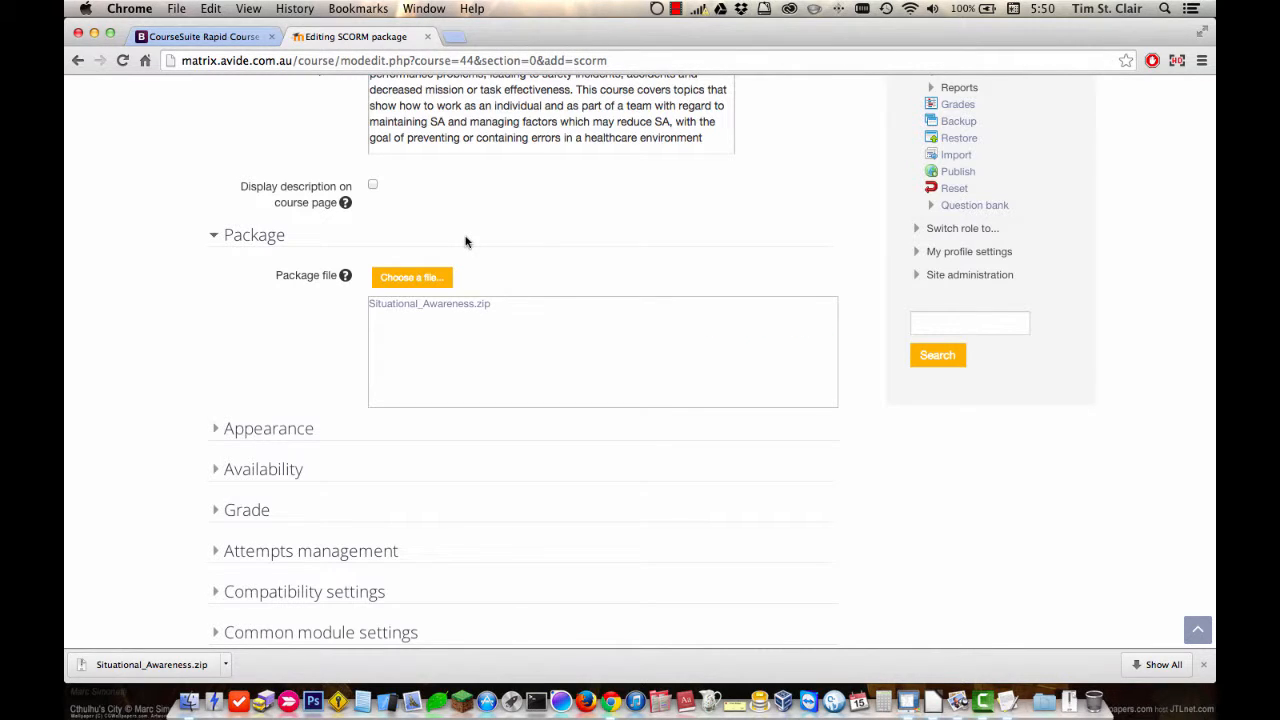
{"action": "scroll", "coordinate": [465, 241], "scroll_direction": "down", "scroll_amount": 10}
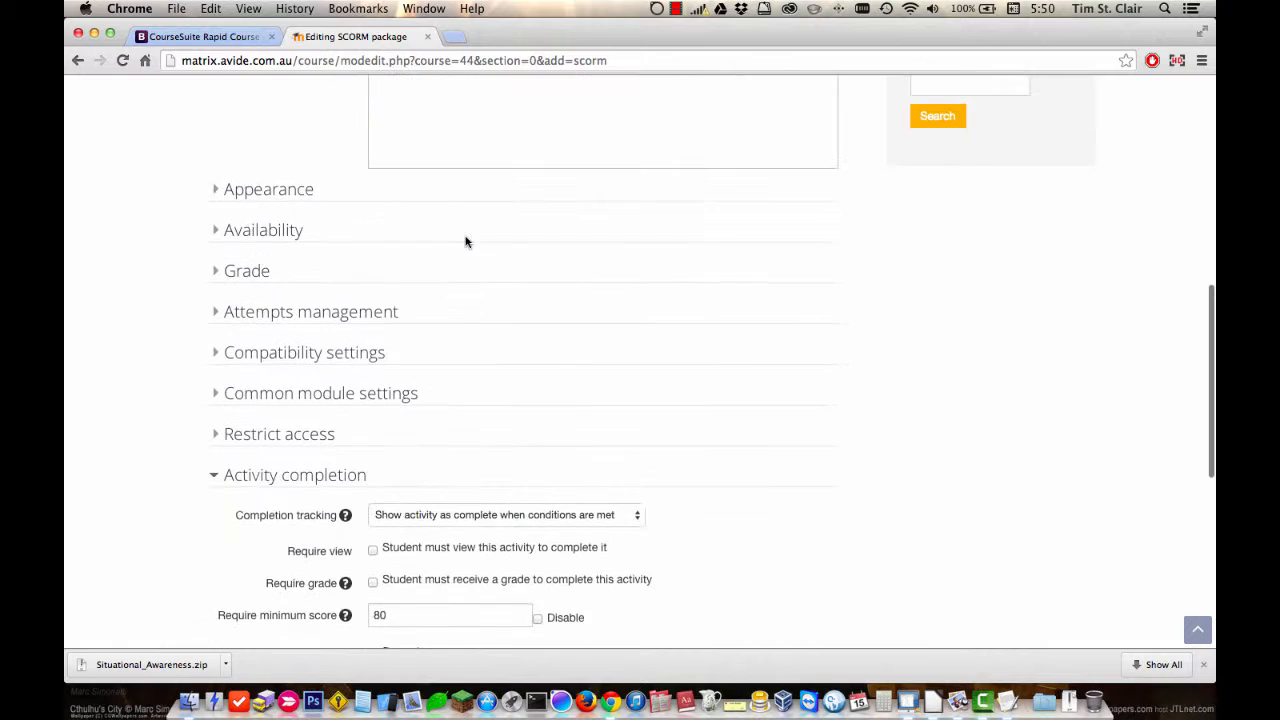
{"action": "scroll", "coordinate": [465, 241], "scroll_direction": "down", "scroll_amount": 2}
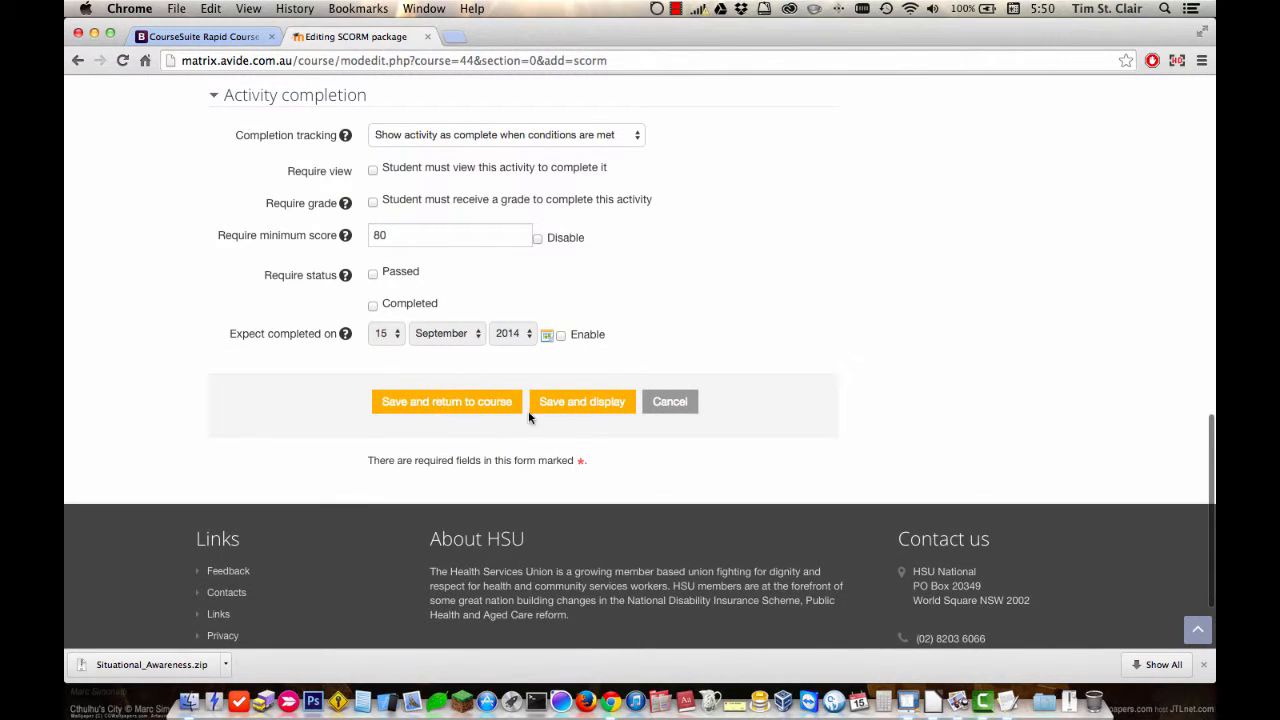
{"action": "left_click", "coordinate": [585, 403]}
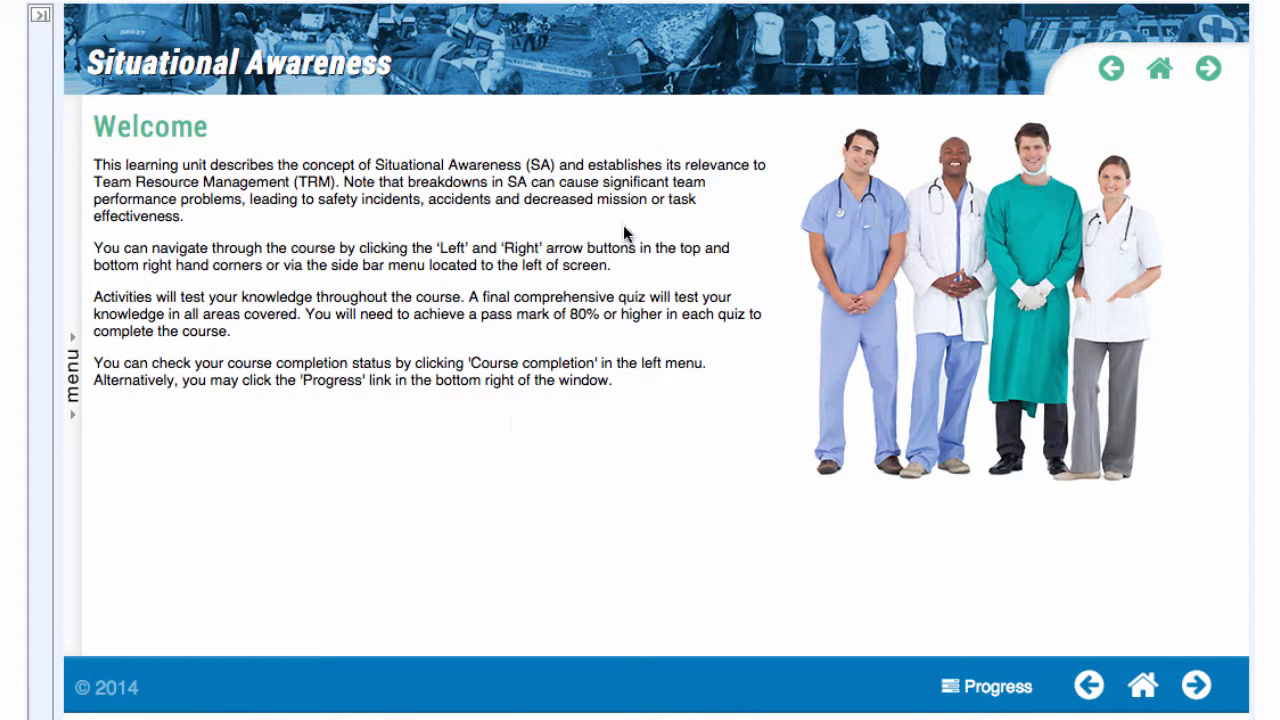
Step: Page through the published course to Assessment information and view its Assessment and CPD Points sections
{"action": "left_click", "coordinate": [1214, 72]}
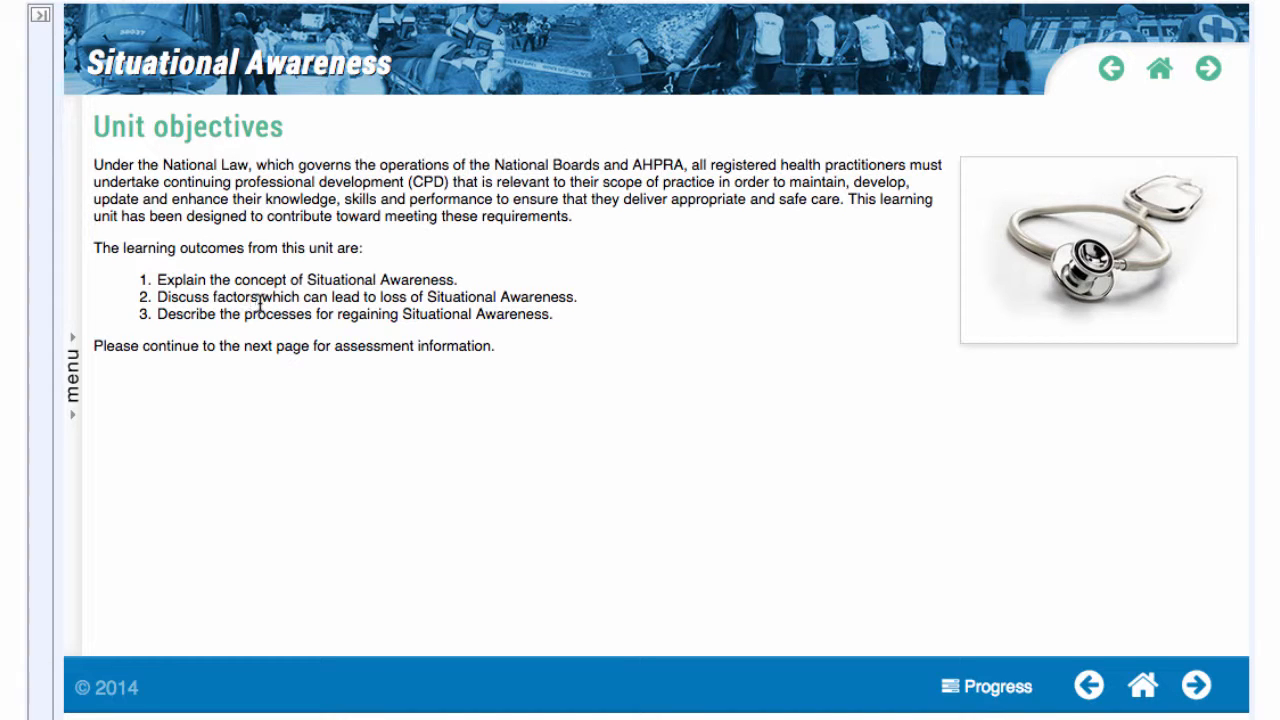
{"action": "left_click", "coordinate": [1210, 72]}
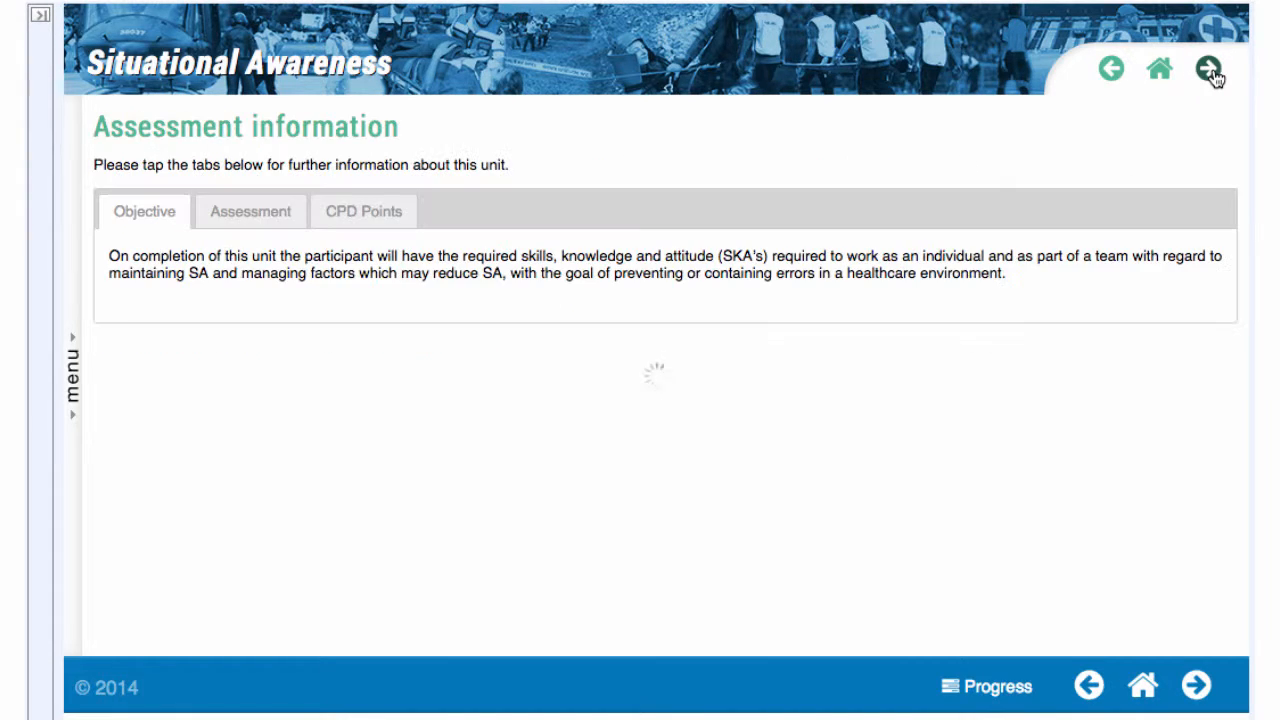
{"action": "left_click", "coordinate": [278, 214]}
{"action": "left_click", "coordinate": [365, 218]}
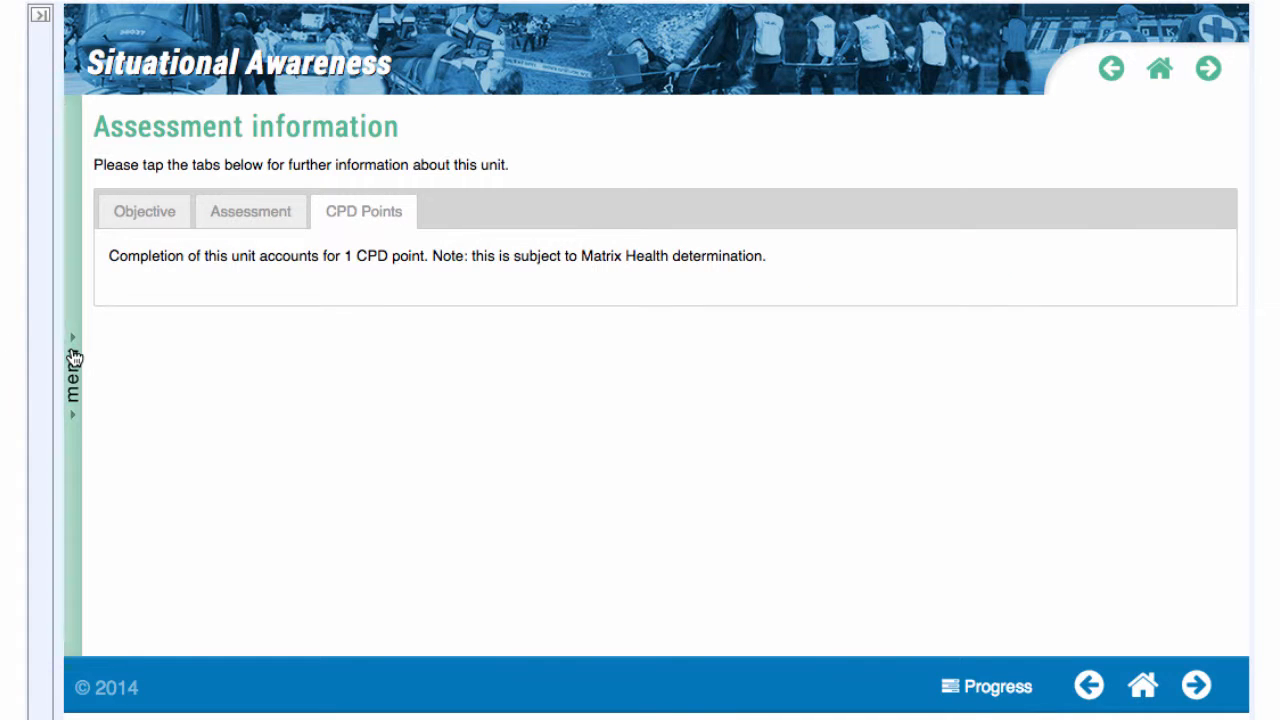
Step: Open the Final assessment and look through questions 2 and 3 to question 4 on factors leading to a loss of situational awareness
{"action": "left_click", "coordinate": [74, 356]}
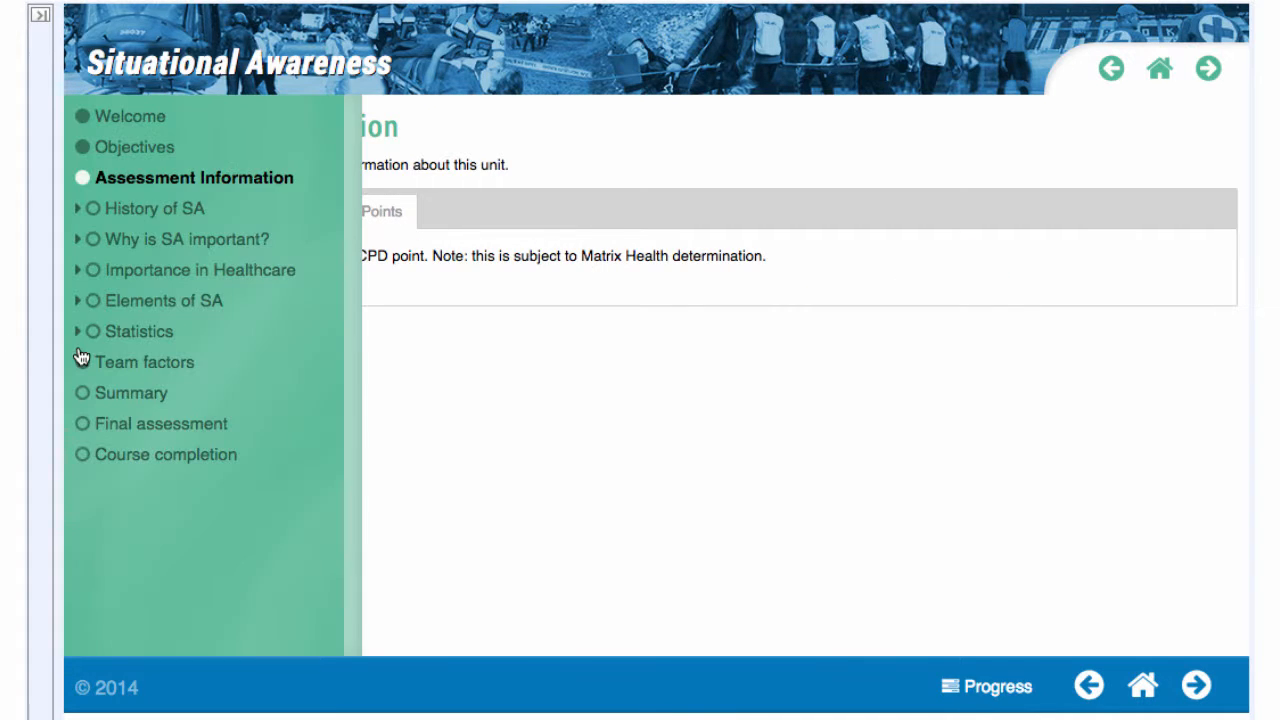
{"action": "left_click", "coordinate": [154, 434]}
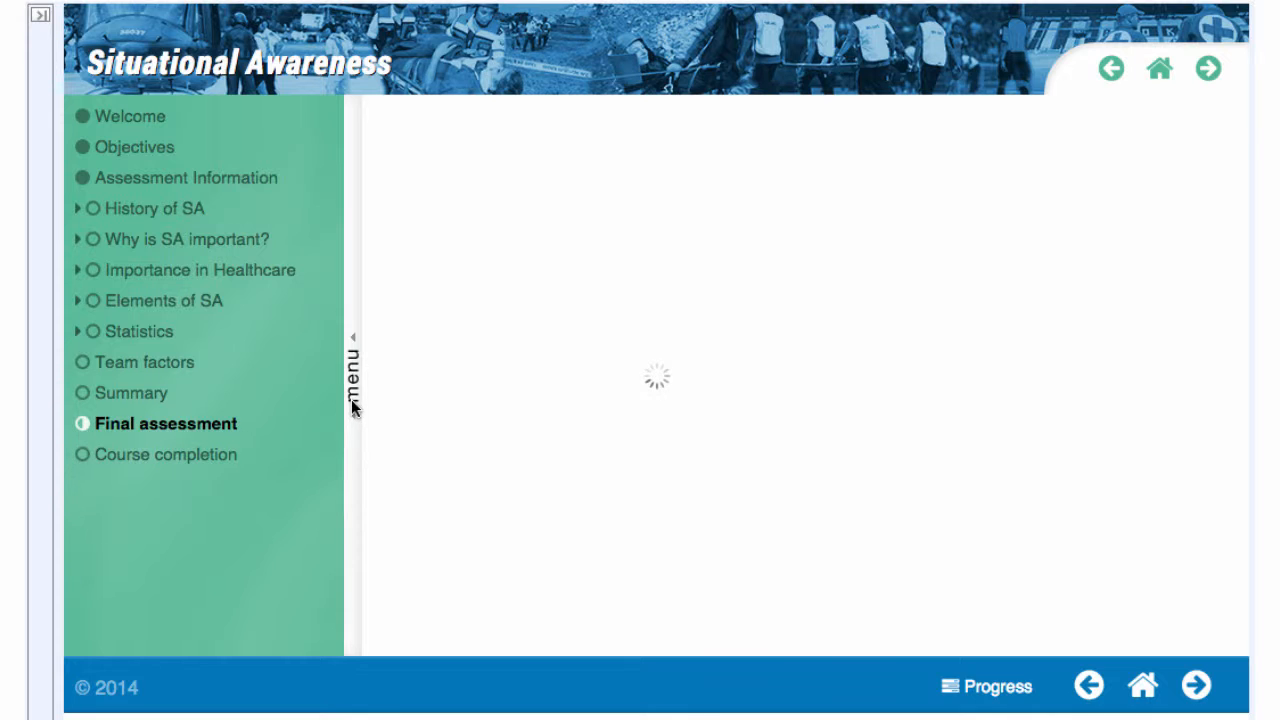
{"action": "left_click", "coordinate": [1074, 208]}
{"action": "left_click", "coordinate": [1074, 240]}
{"action": "left_click", "coordinate": [1072, 285]}
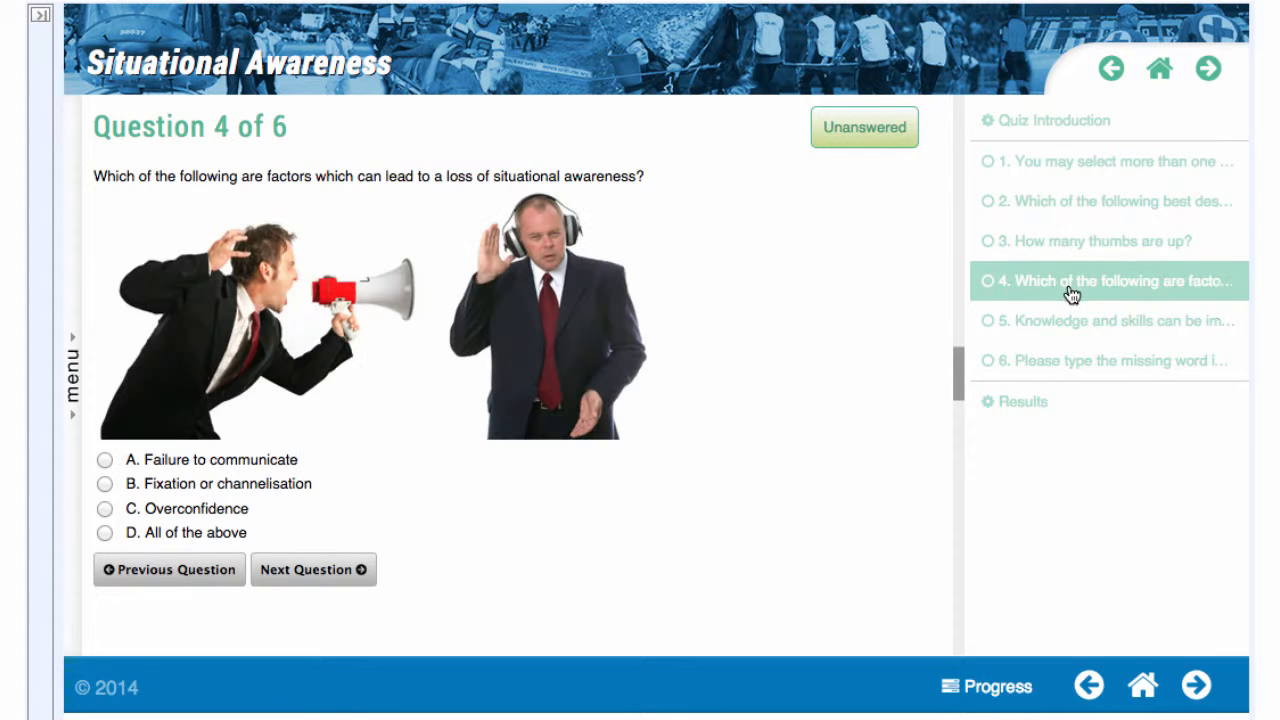